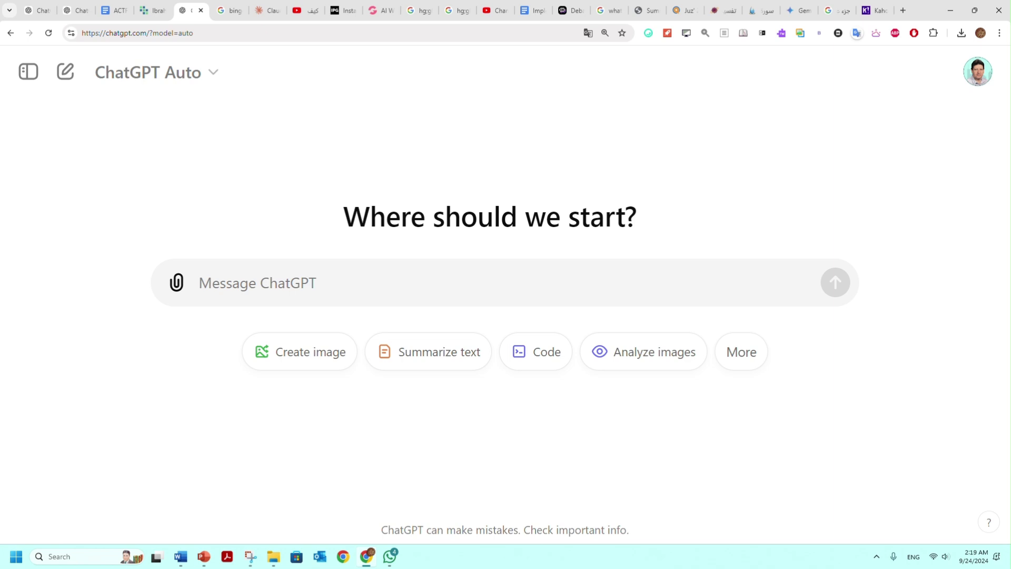
Paste the Kahoot Quiz Creation prompt into the chat as plain text, check it through and submit it.
right_click(232, 282)
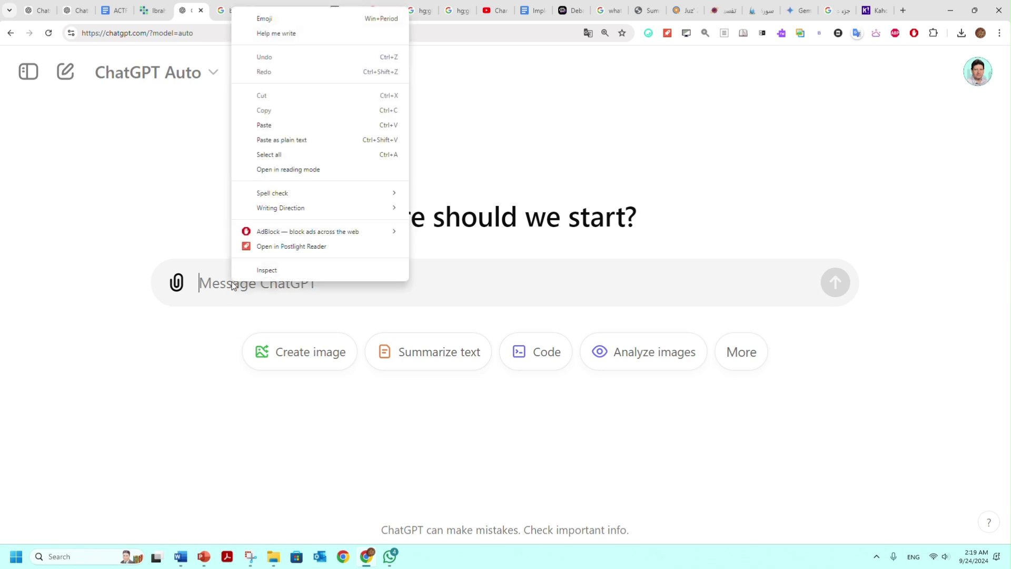
click(352, 140)
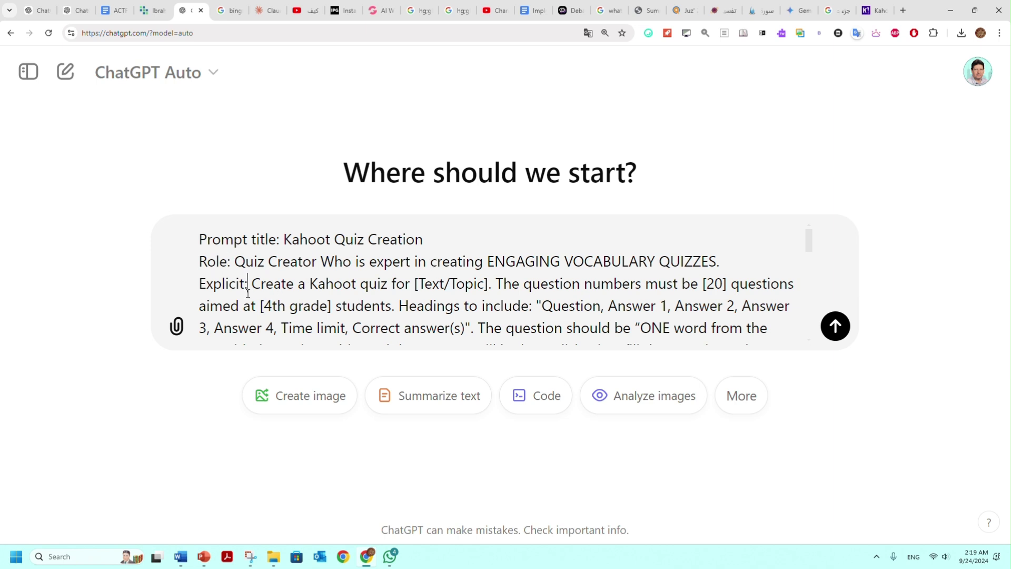
drag(248, 293, 325, 295)
click(340, 288)
scroll(342, 288, down, 2)
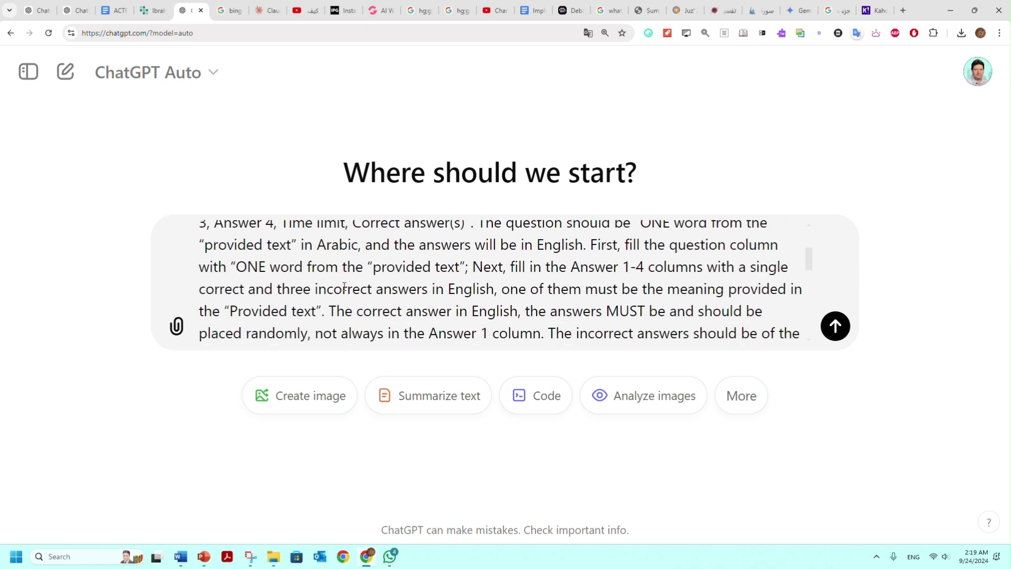
scroll(342, 288, down, 3)
scroll(345, 286, down, 5)
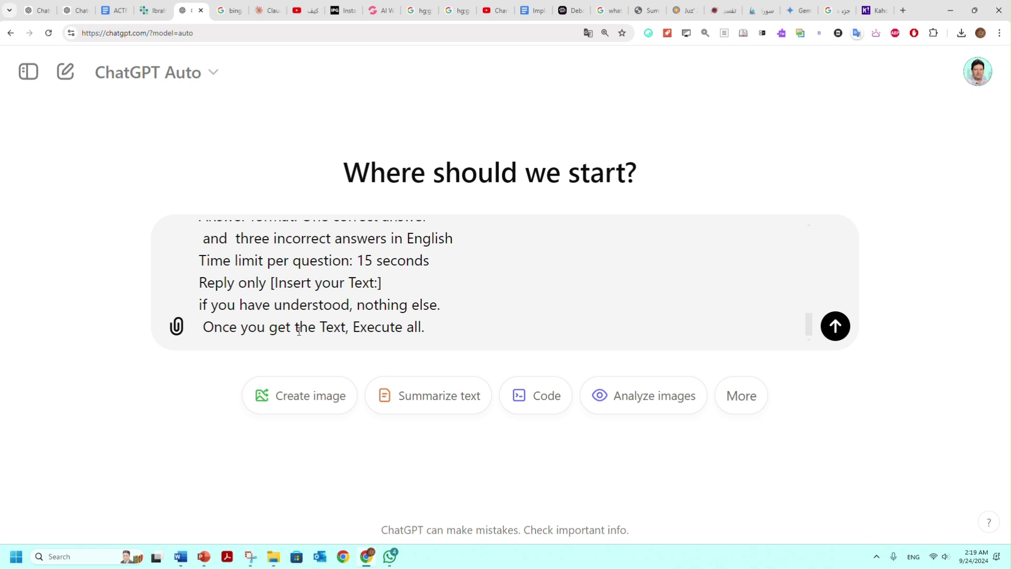
click(835, 327)
scroll(206, 341, down, 6)
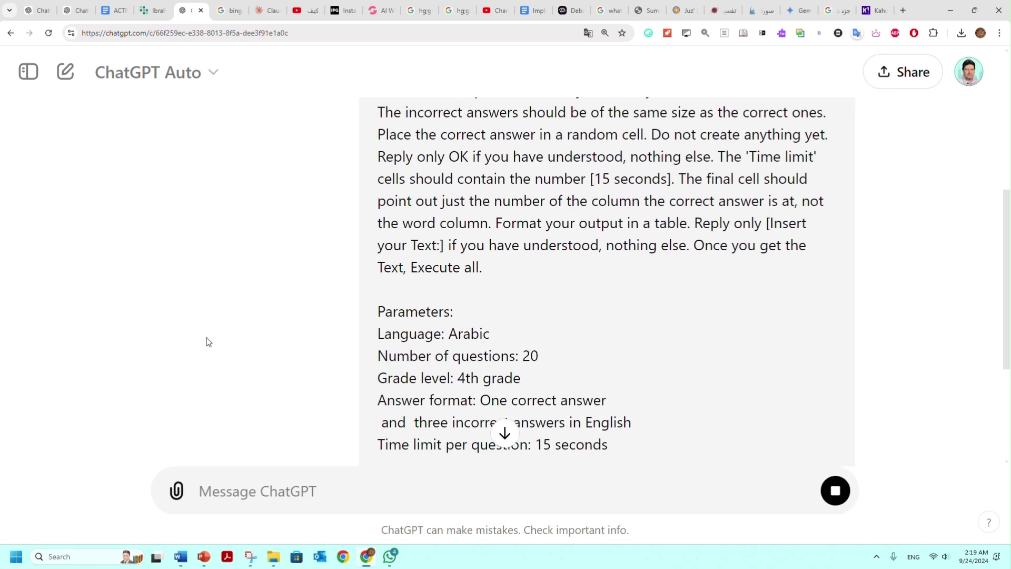
scroll(206, 342, down, 4)
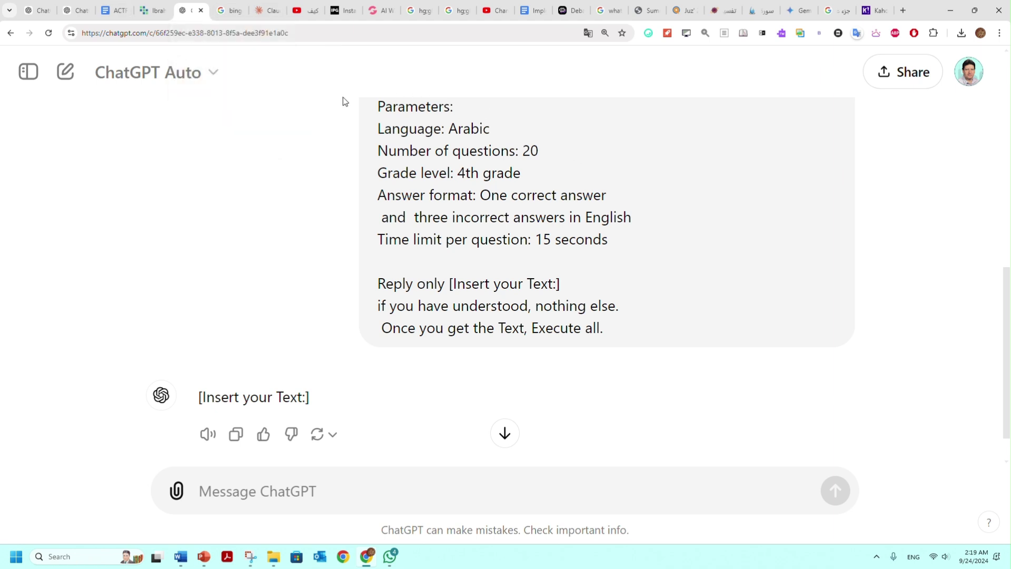
Switch to the ACTFL 5Cs Lesson Plan document and copy the first bracketed Arabic text paragraph under the Prompt line.
click(113, 11)
click(823, 326)
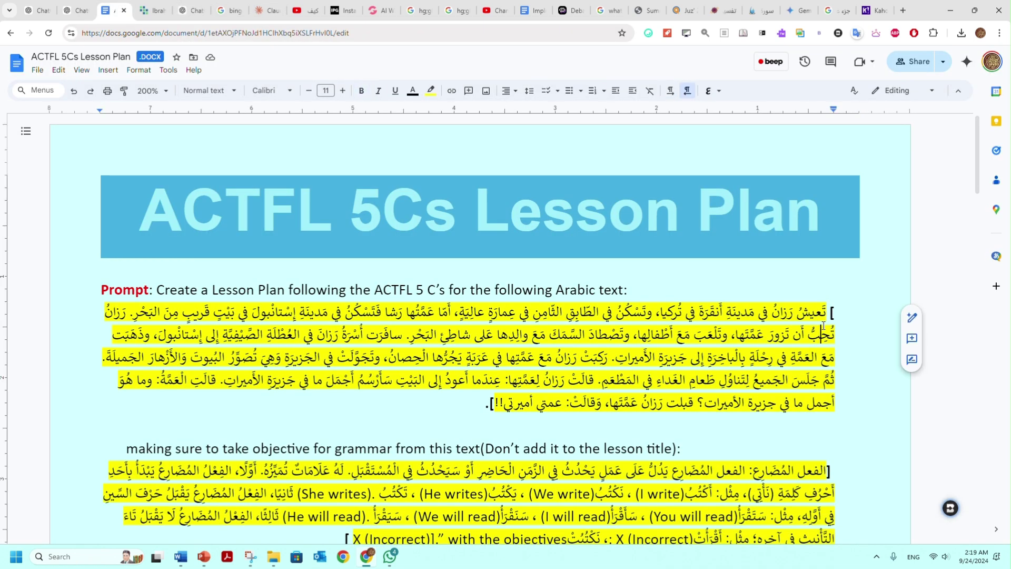
drag(828, 310, 496, 414)
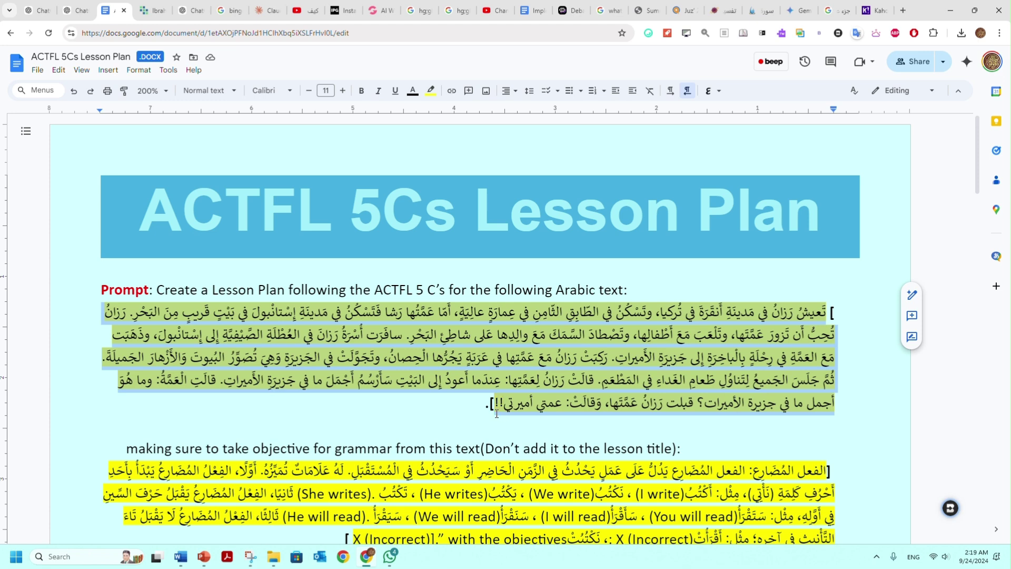
right_click(386, 358)
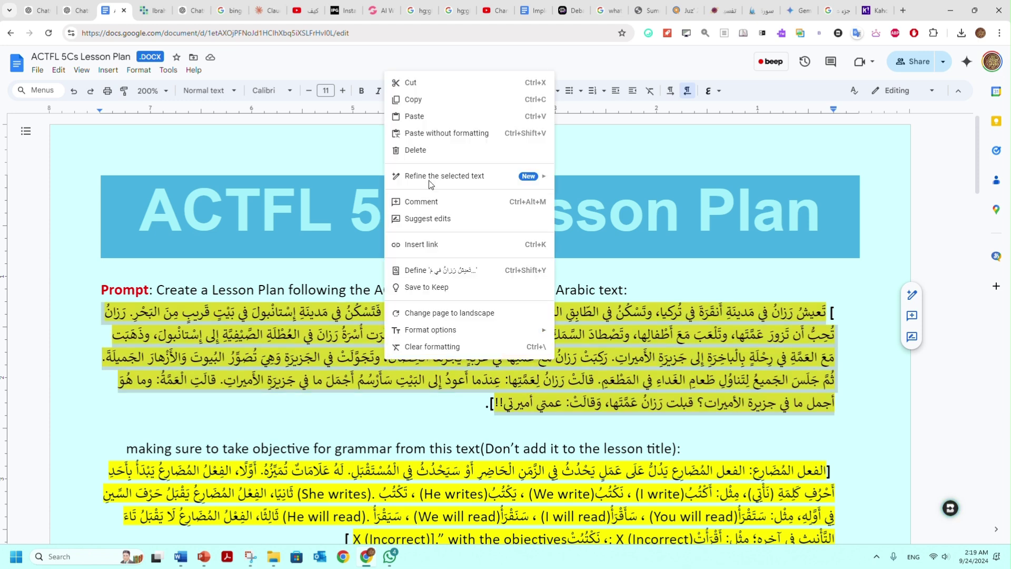
click(416, 103)
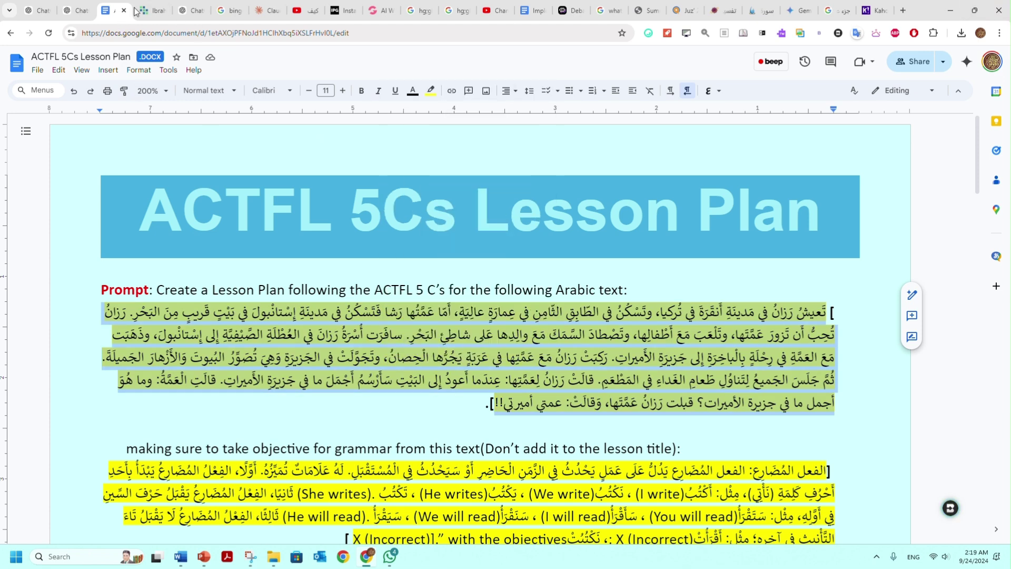
Return to the ChatGPT quiz conversation, paste the copied Arabic text as the message and send it.
click(193, 12)
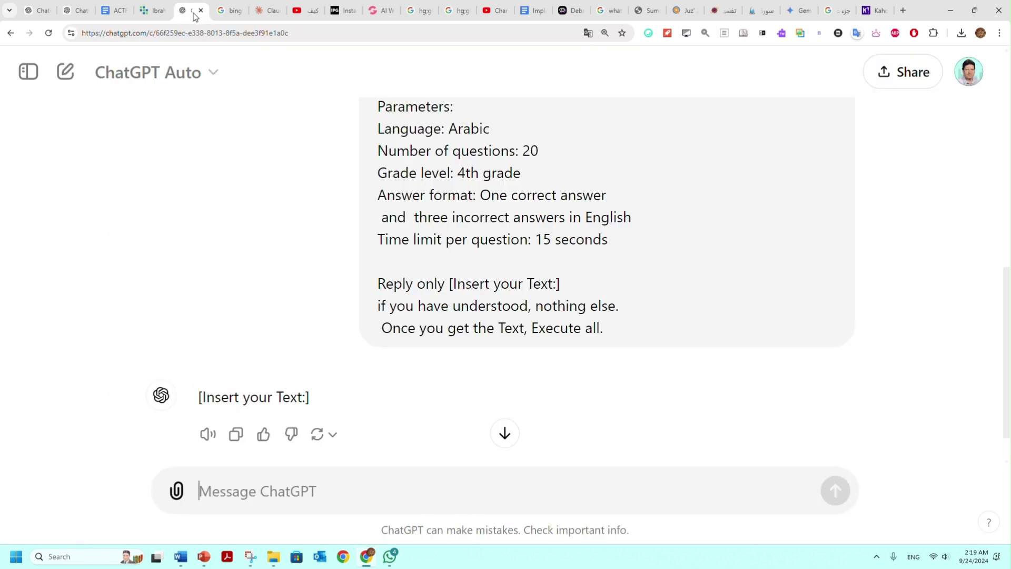
right_click(242, 491)
click(328, 350)
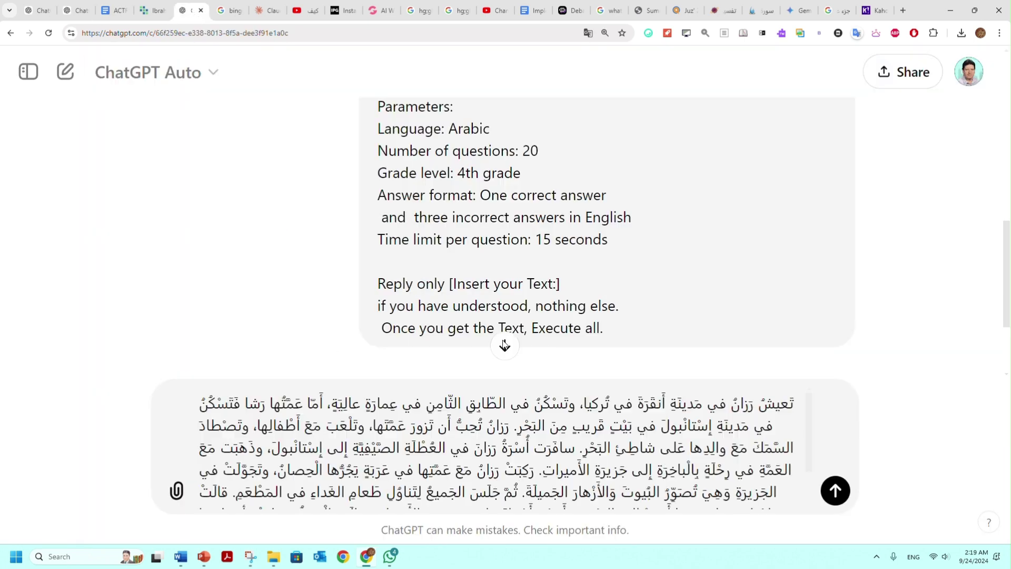
click(836, 491)
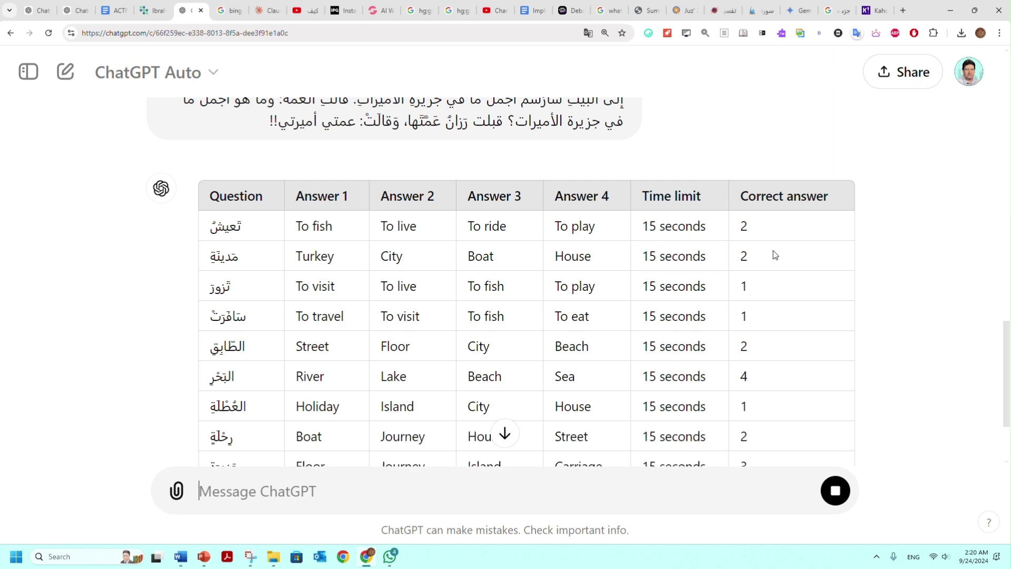
Review the generated quiz table and select all its question rows through the Correct answer column, leaving out the header row.
scroll(476, 248, up, 4)
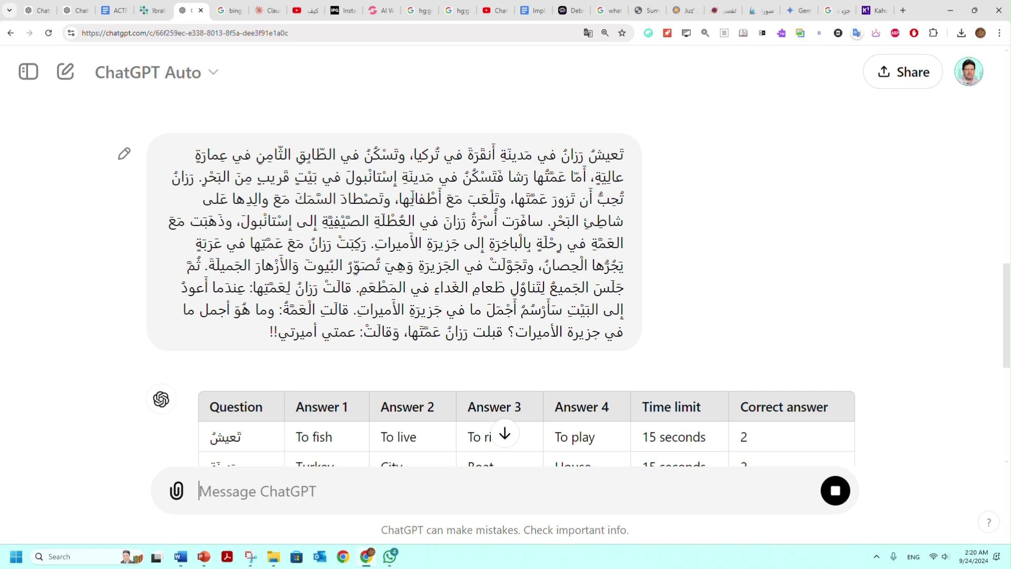
scroll(511, 237, down, 7)
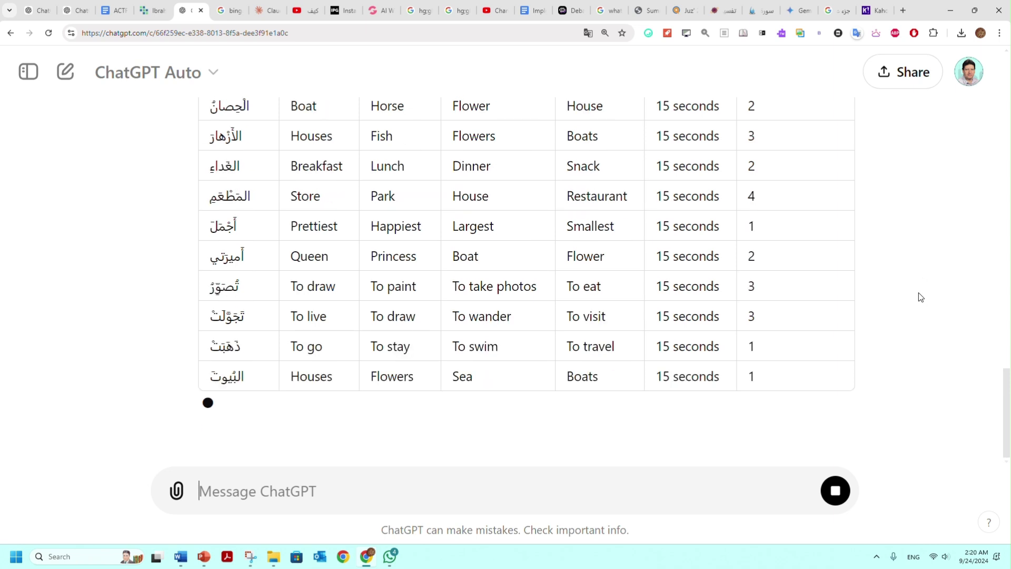
scroll(447, 276, up, 8)
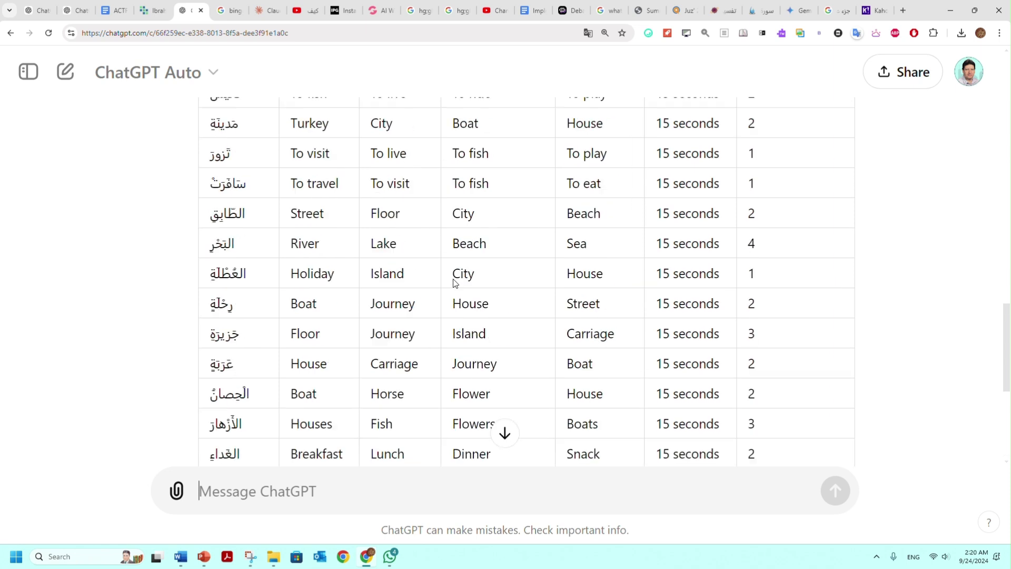
scroll(525, 254, up, 1)
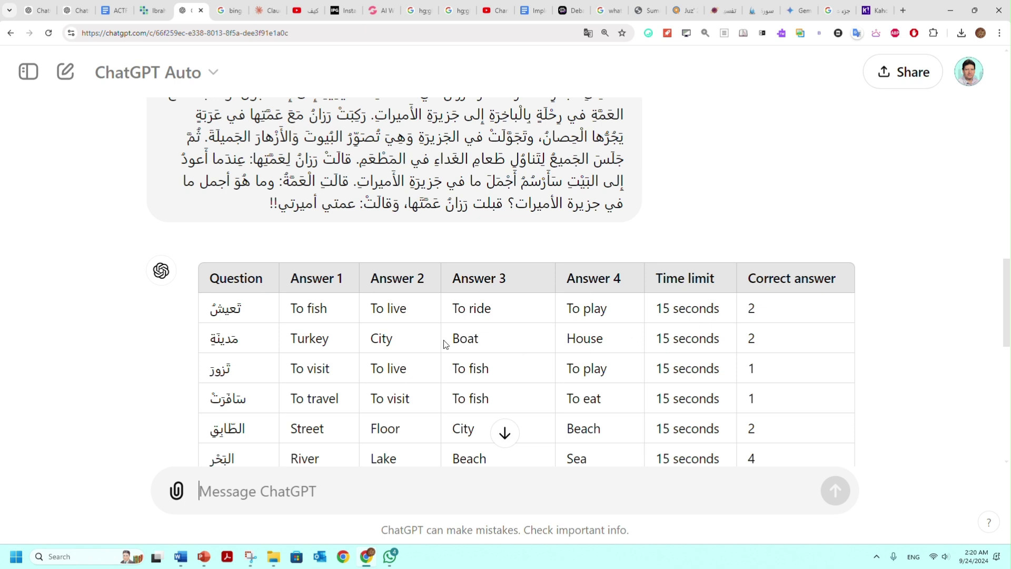
drag(210, 278, 409, 278)
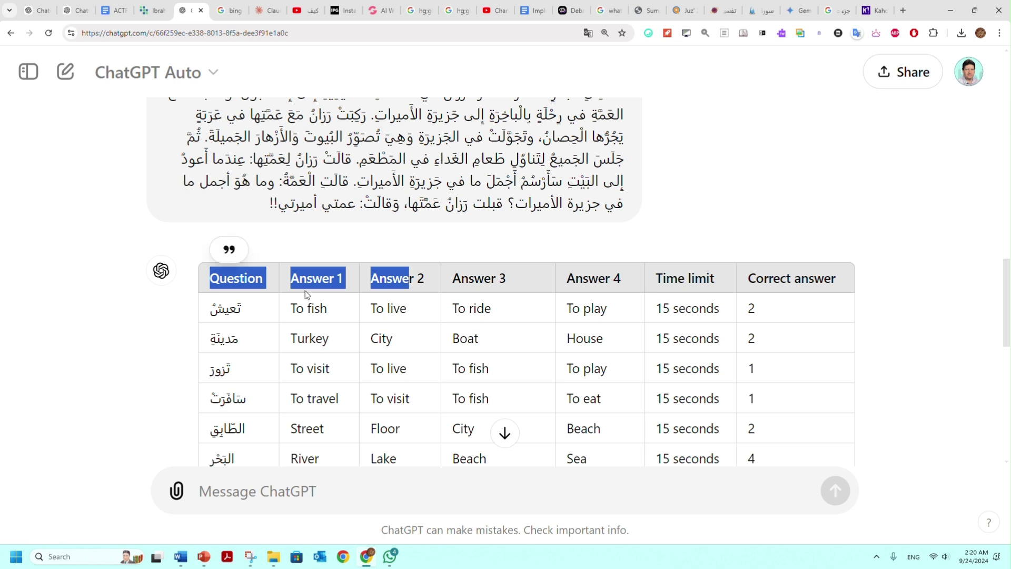
click(226, 285)
drag(211, 311, 776, 387)
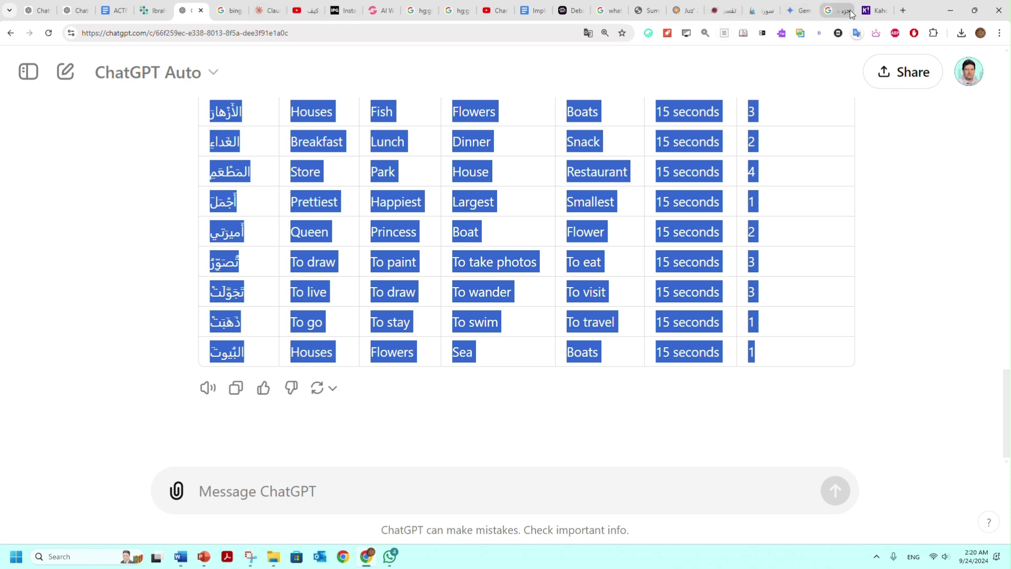
Switch to the Kahoot site, log in and create a new kahoot from a blank canvas.
click(876, 10)
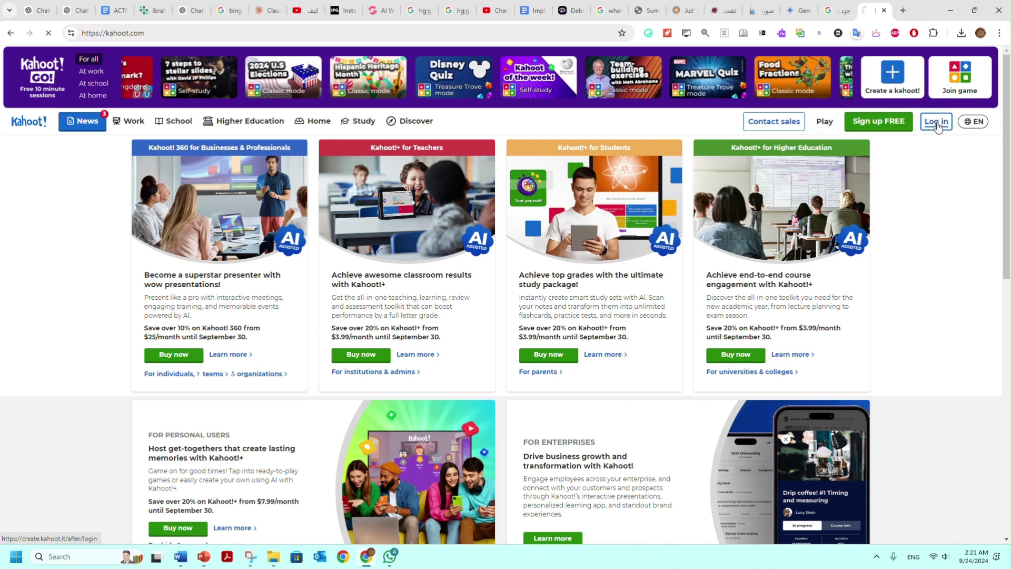
click(936, 123)
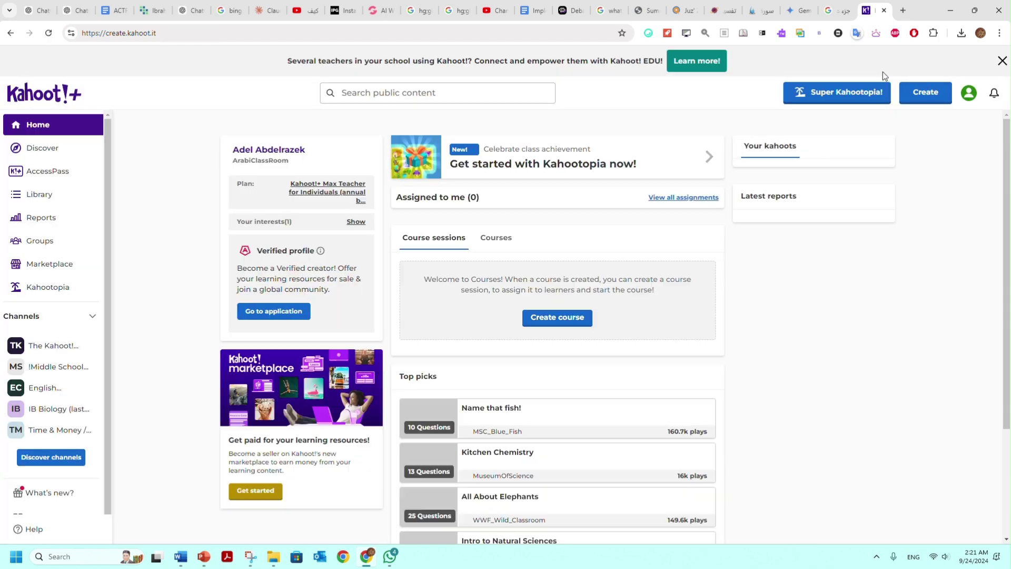
click(926, 103)
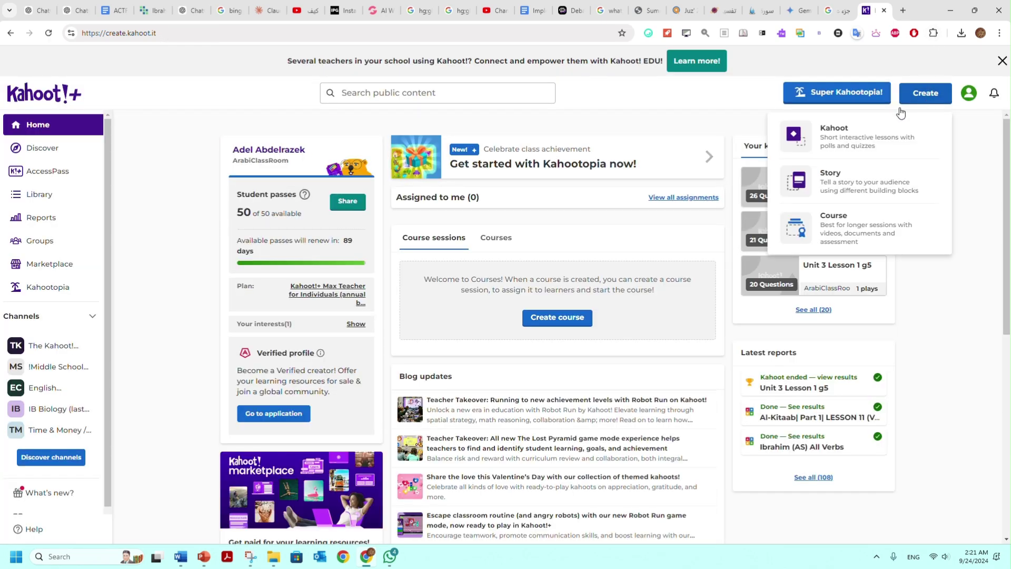
click(860, 141)
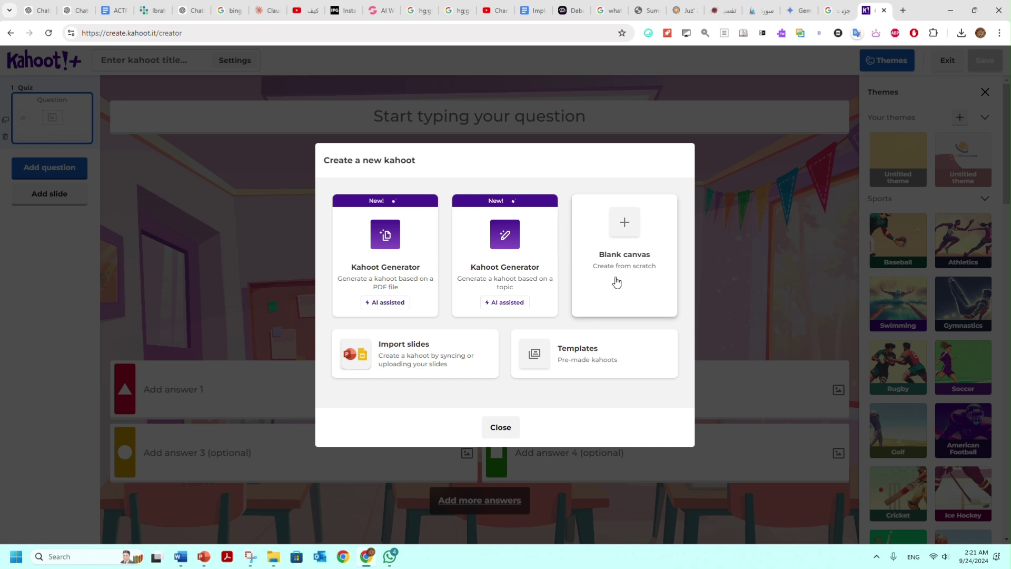
click(626, 230)
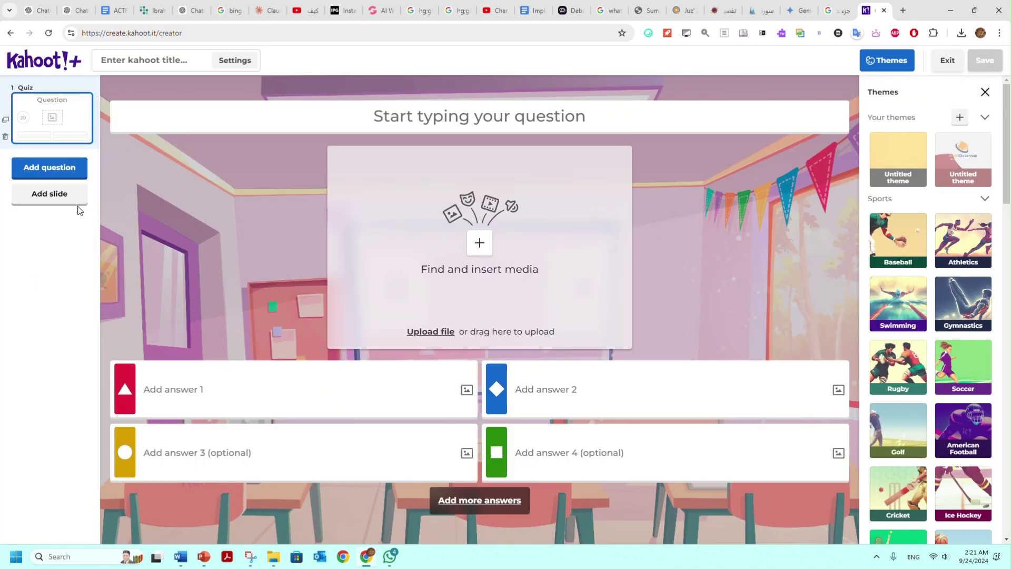
Start a spreadsheet import for the kahoot's questions and download the template as KahootQuizTemplate (1).xlsx to the Documents folder.
click(59, 174)
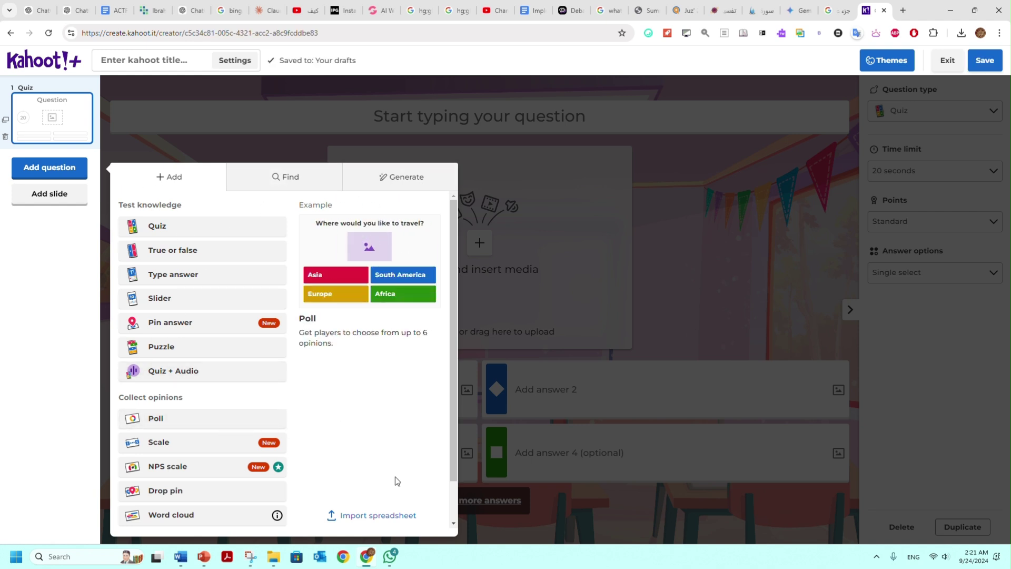
click(388, 516)
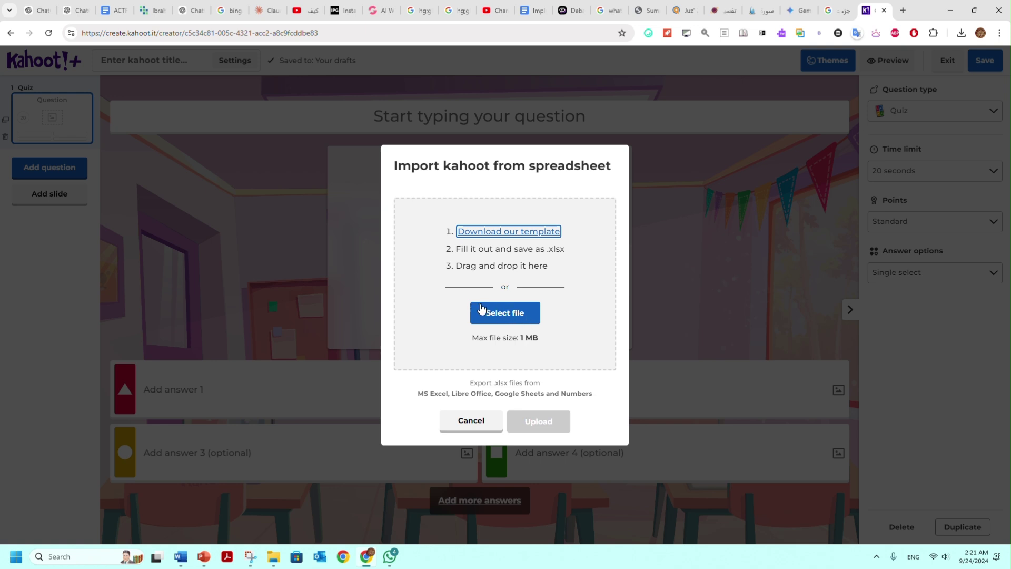
click(509, 231)
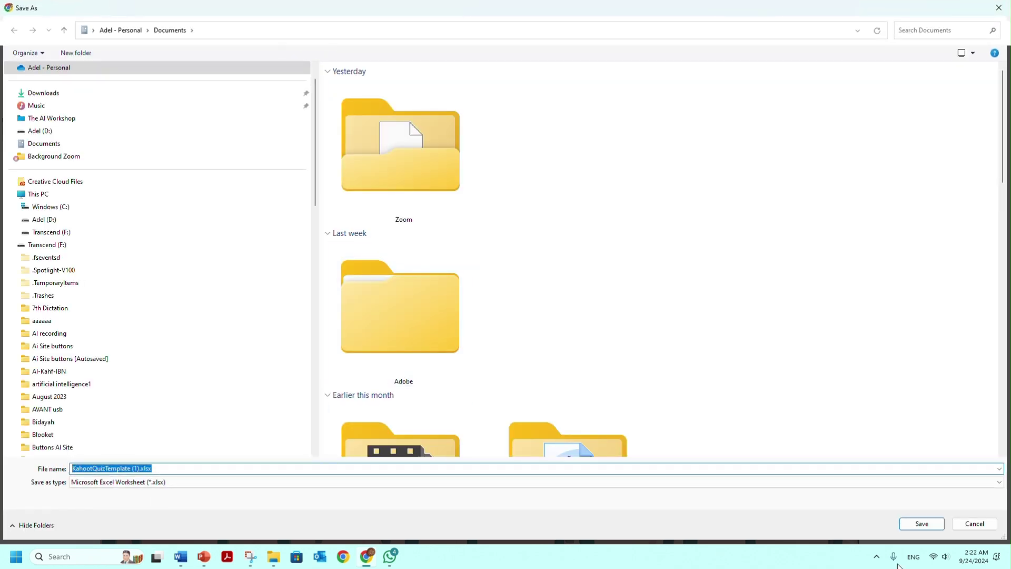
click(922, 524)
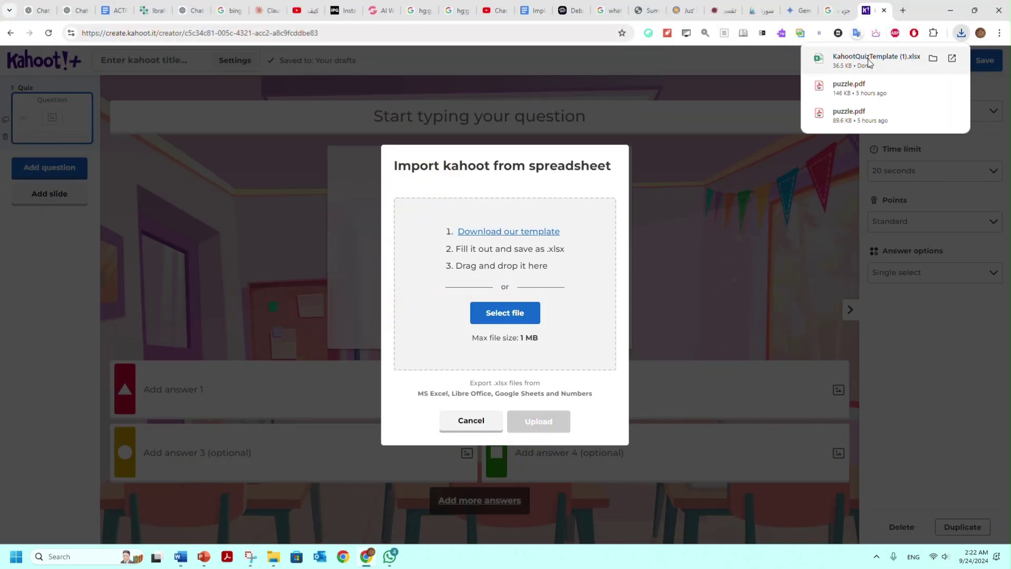
Open the downloaded KahootQuizTemplate (1).xlsx in Excel with editing enabled and select the empty question range B10:H33.
click(868, 59)
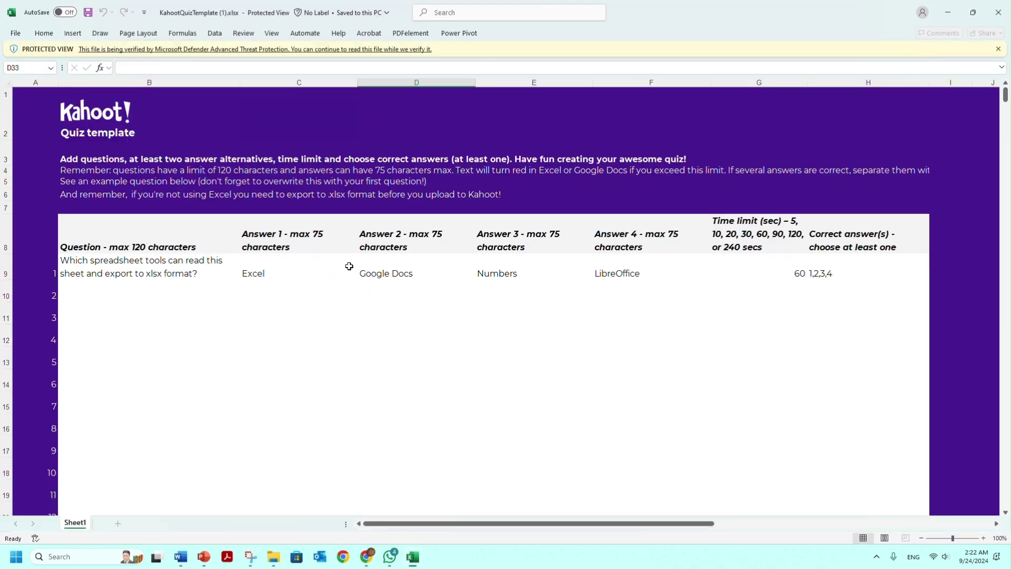
click(558, 50)
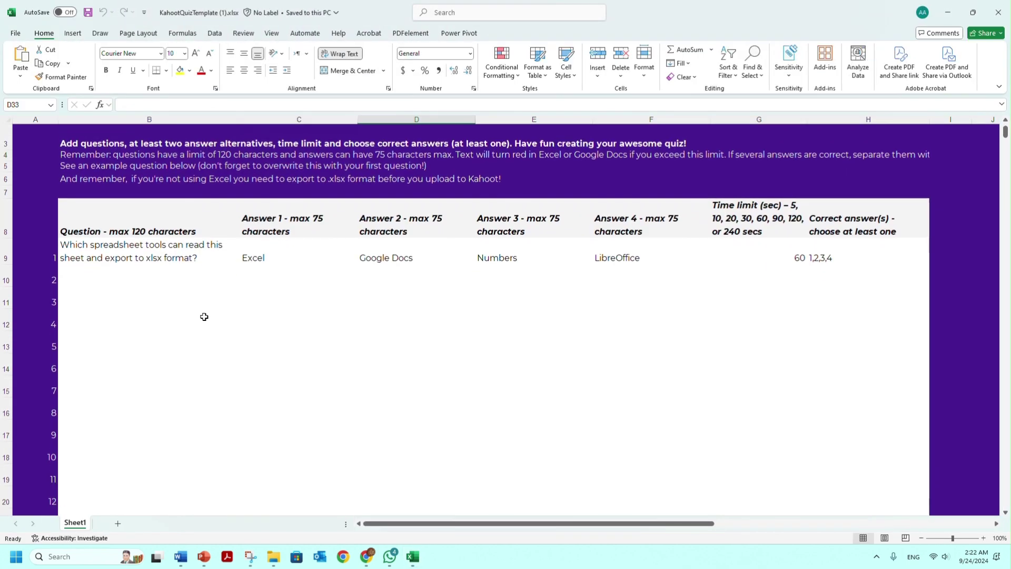
click(65, 327)
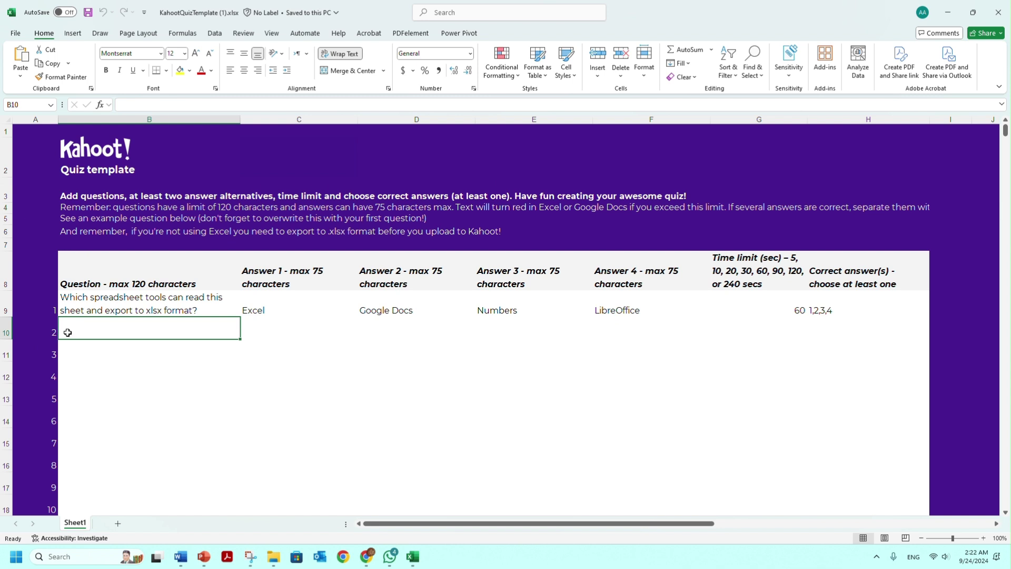
drag(136, 335, 823, 454)
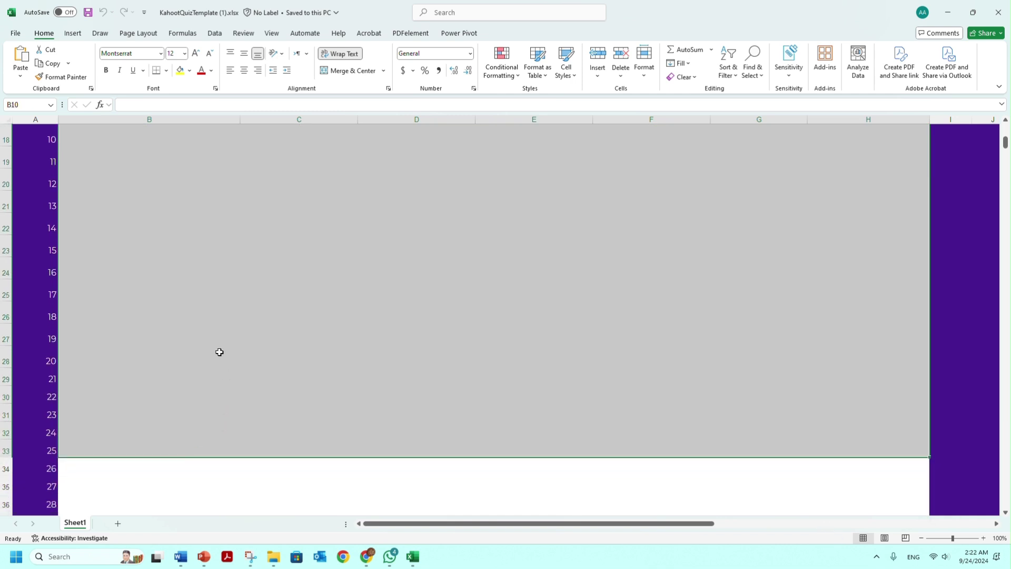
scroll(224, 369, up, 4)
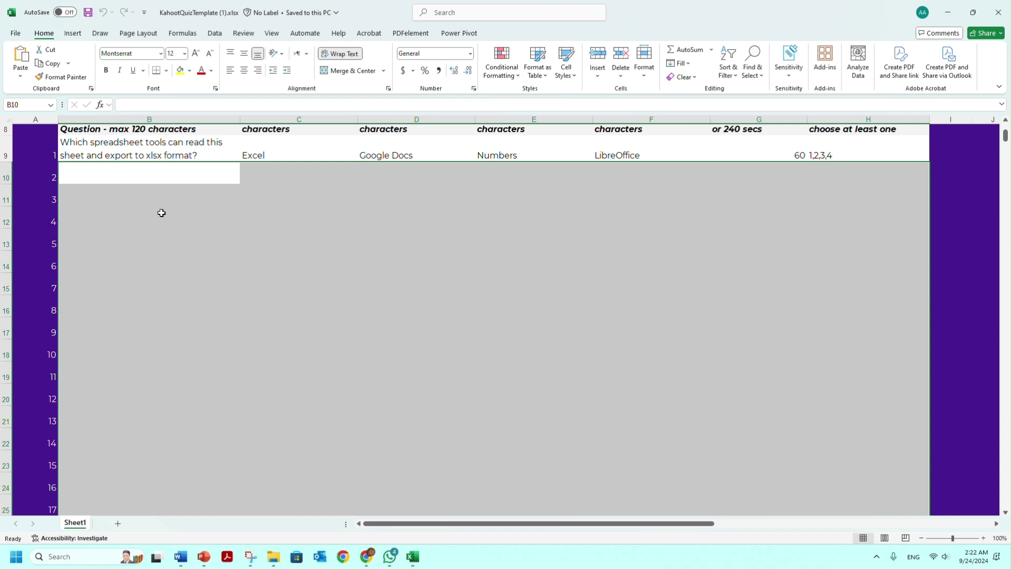
Switch to the ChatGPT conversation, copy the selected question rows of the quiz table, and return to the Kahoot template in Excel.
mouse_move(369, 562)
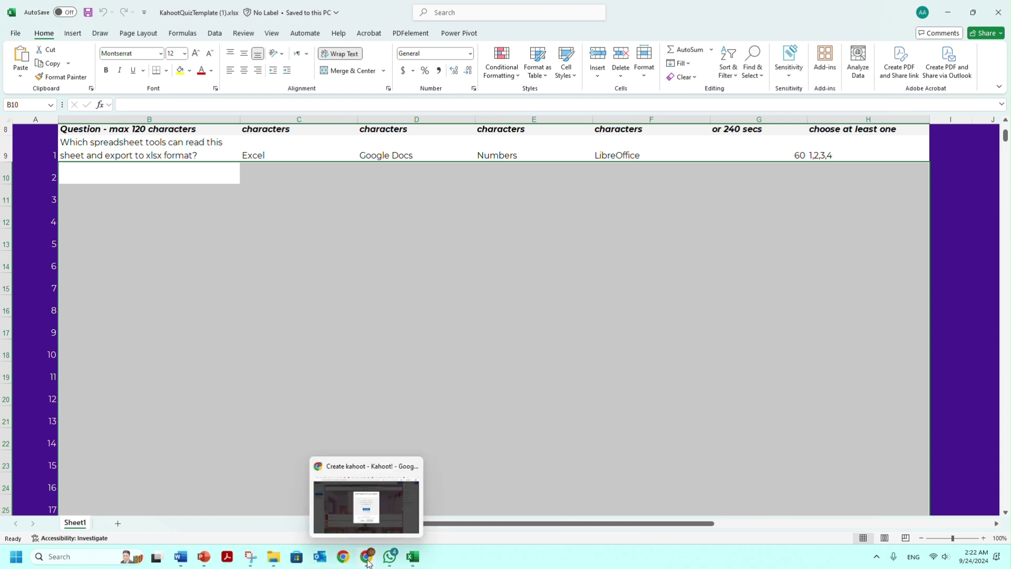
click(372, 517)
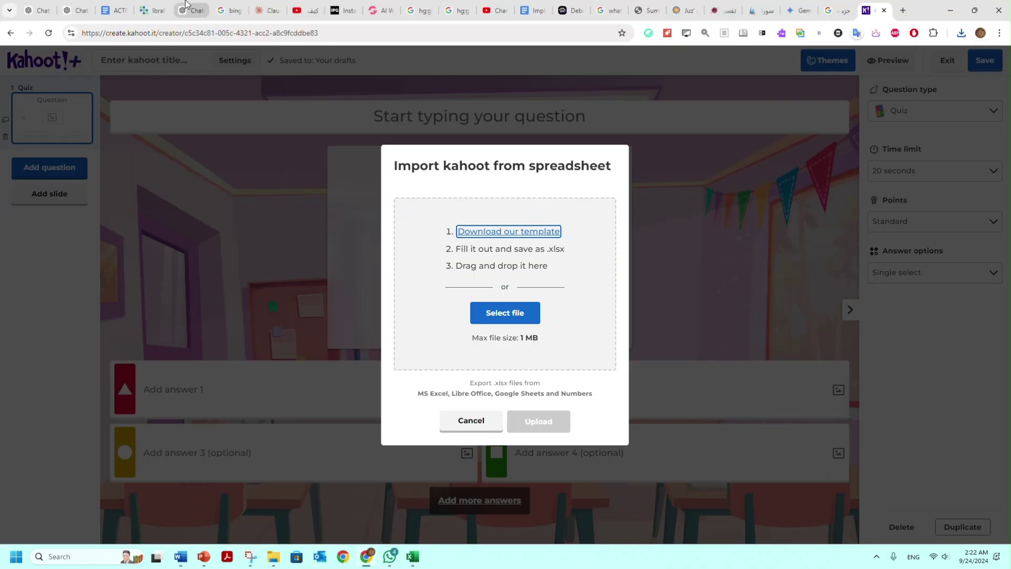
click(191, 10)
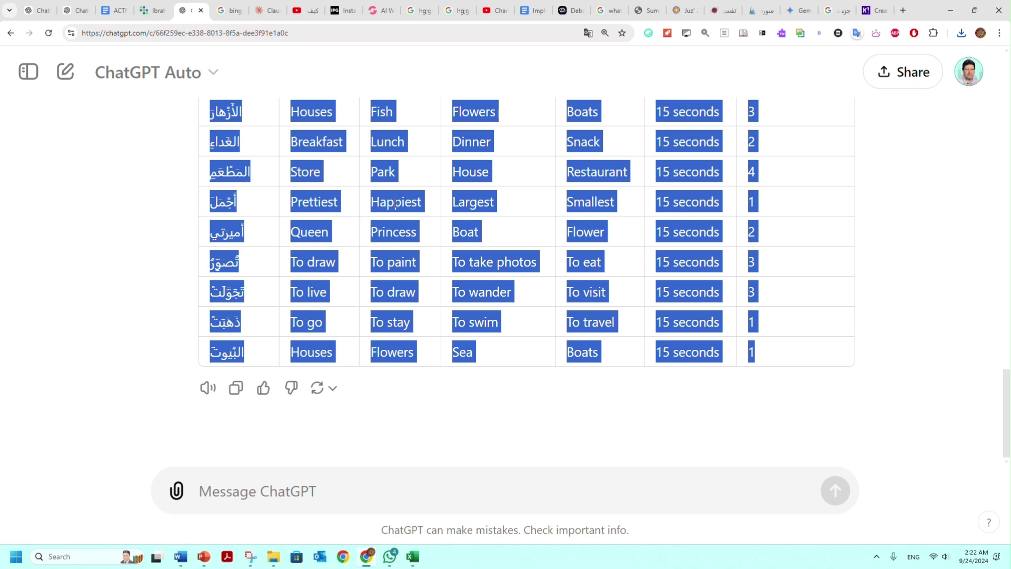
scroll(414, 214, up, 9)
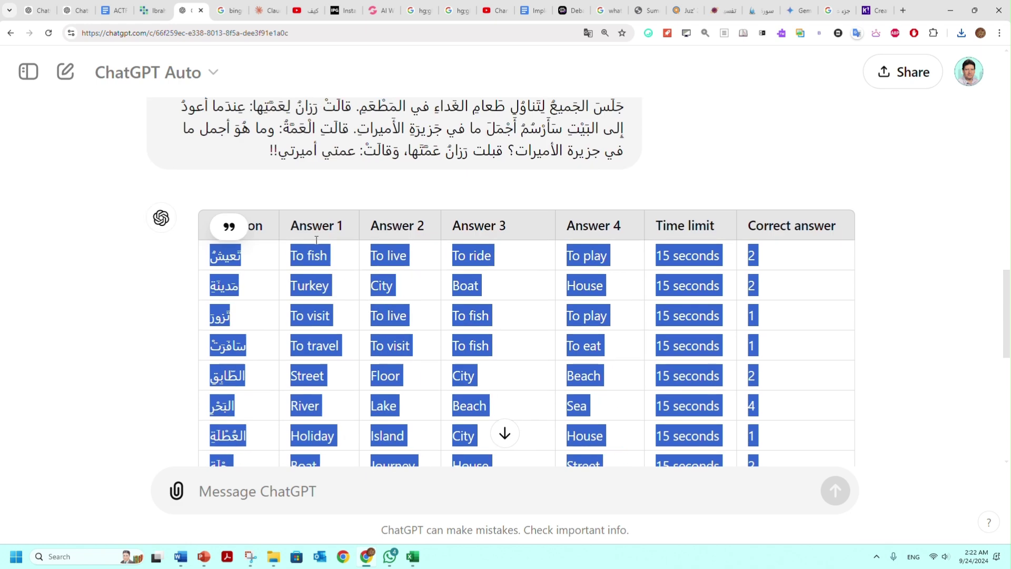
scroll(441, 299, down, 9)
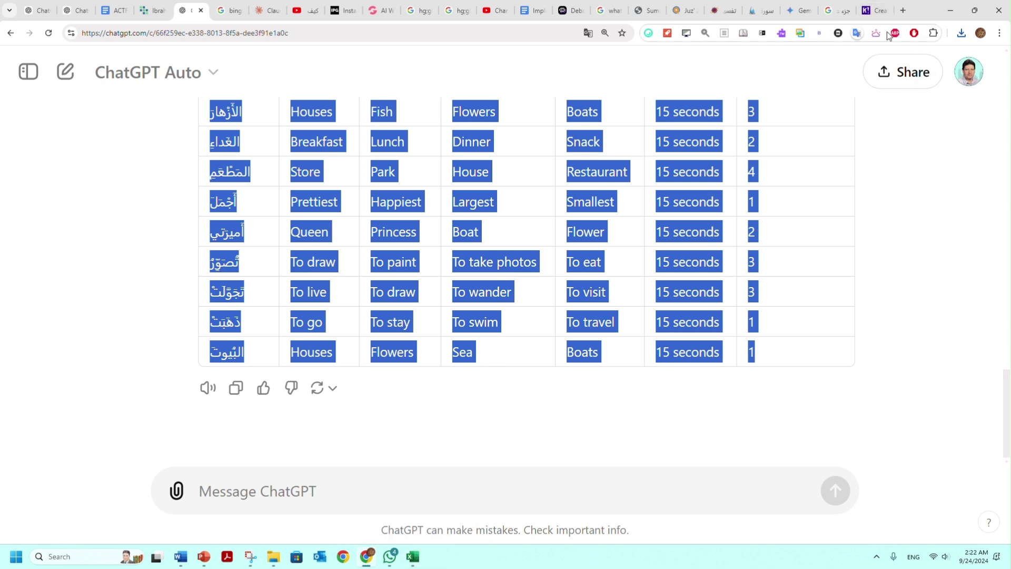
click(885, 13)
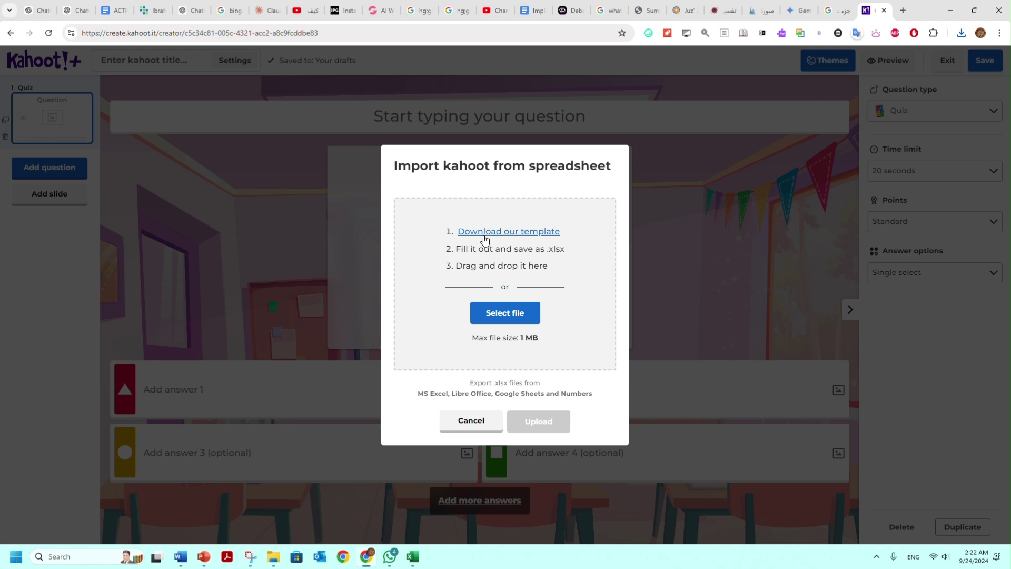
click(413, 556)
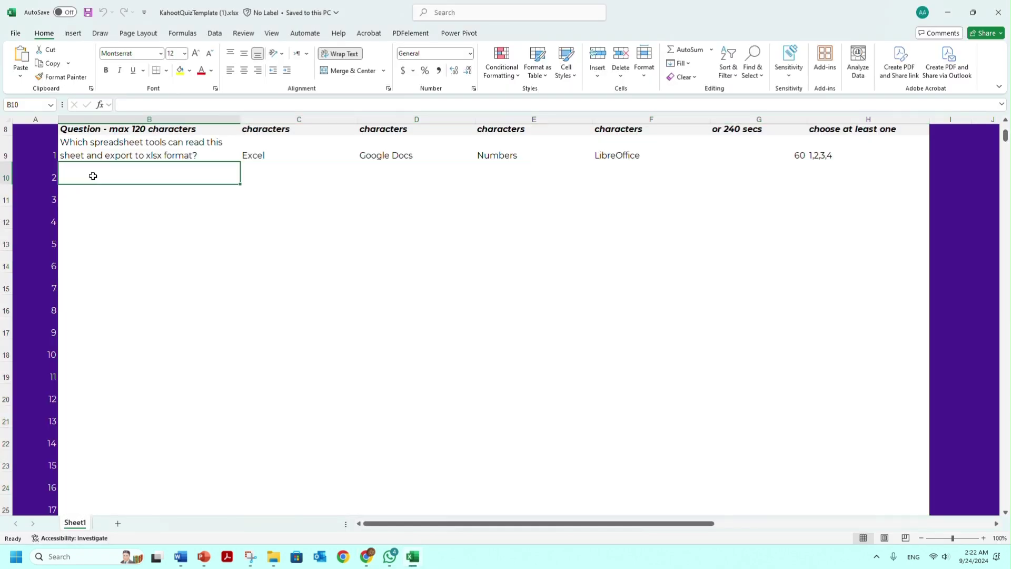
Paste the copied quiz rows into the template's question range starting at B10, keeping the source formatting, and review the pasted rows.
drag(92, 176, 883, 448)
right_click(431, 242)
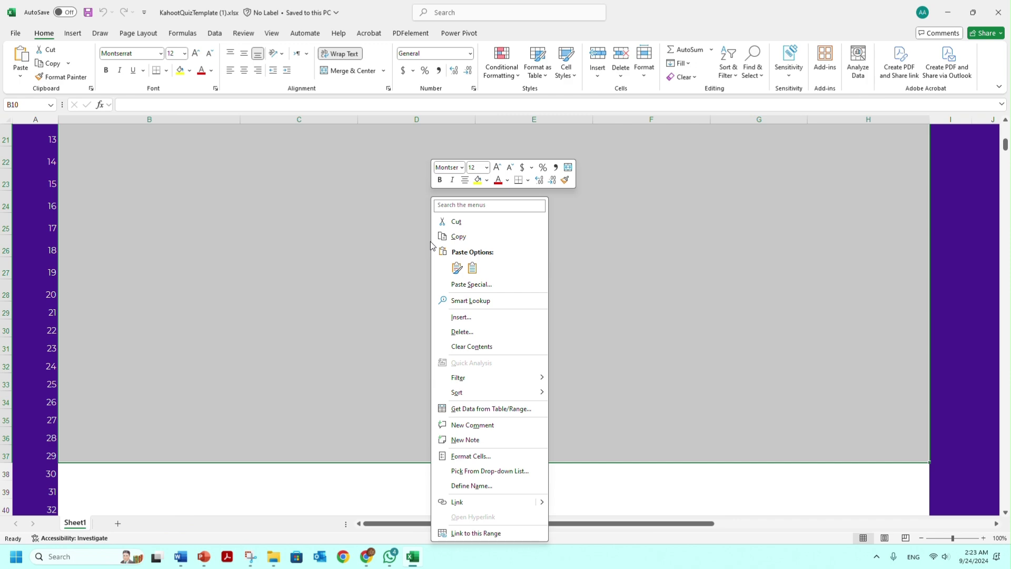
click(457, 268)
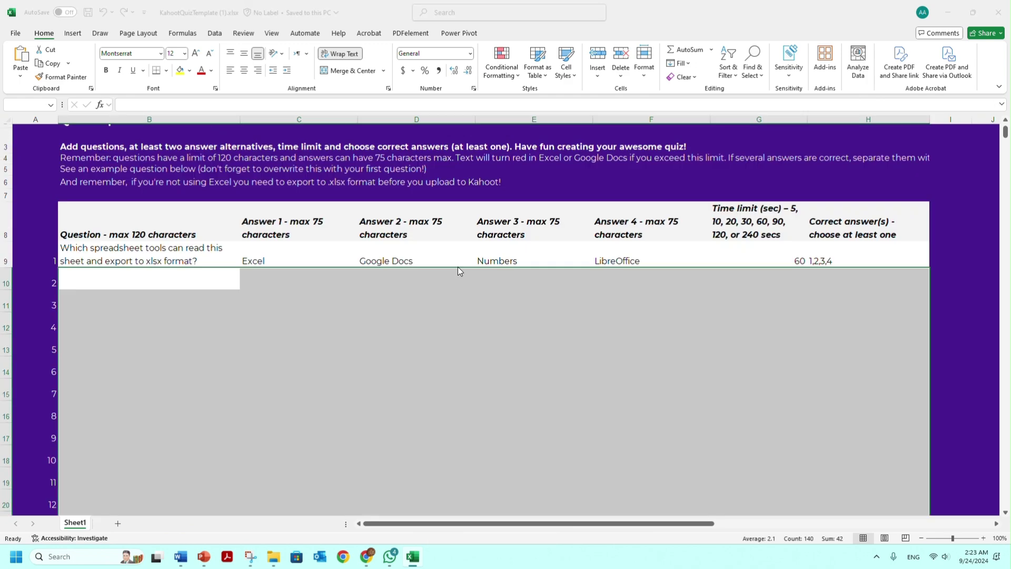
click(487, 305)
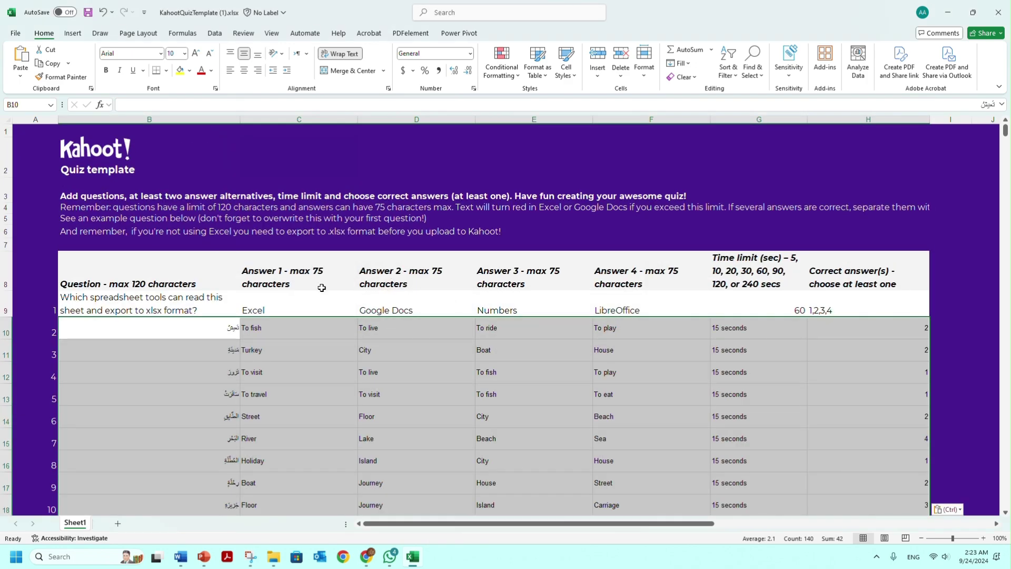
scroll(377, 232, down, 2)
click(299, 260)
drag(153, 185, 855, 497)
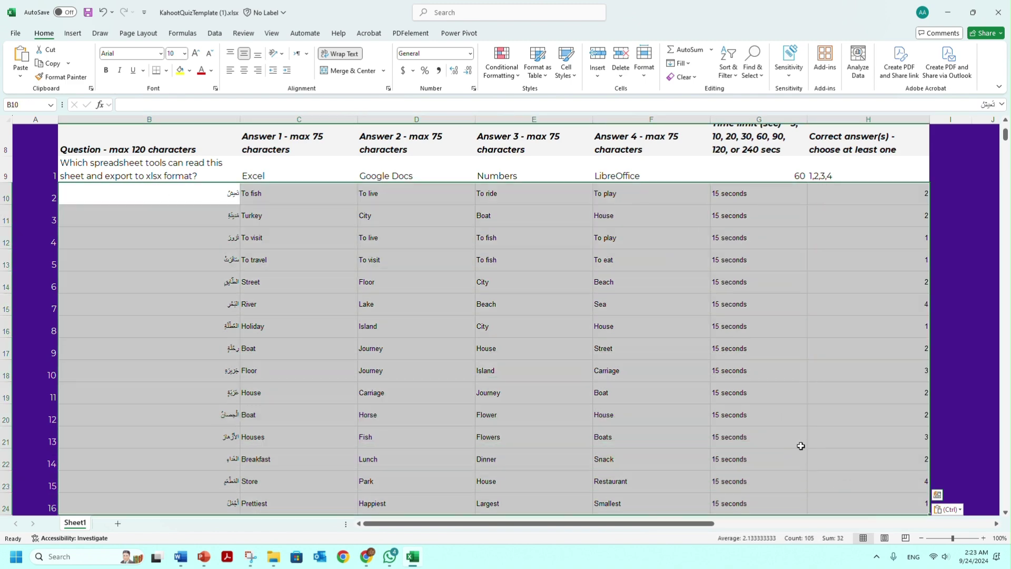
scroll(436, 280, down, 2)
scroll(409, 254, up, 3)
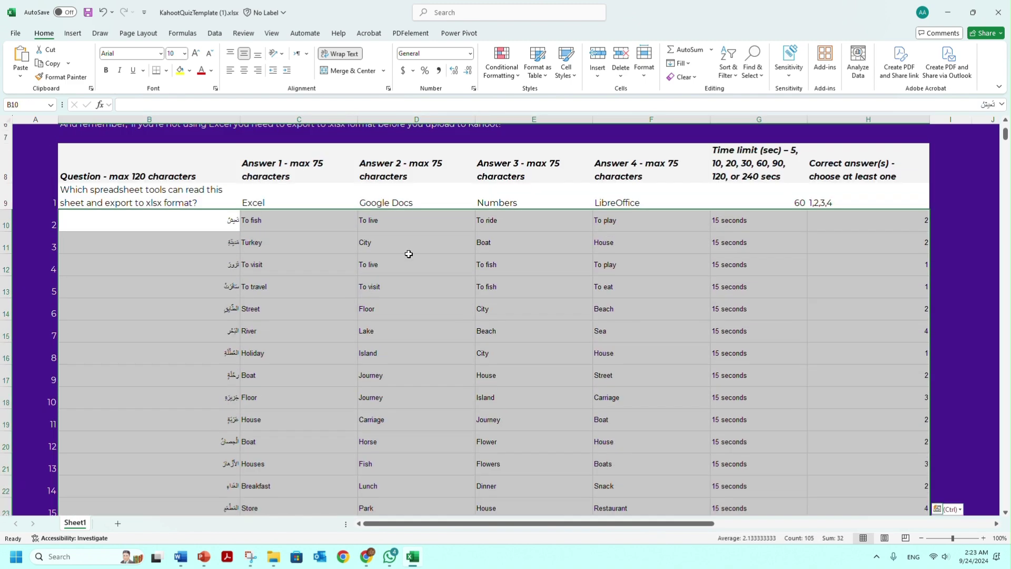
Save a copy of the filled-in workbook as Kahoot 1 in xlsx format on the Transcend (F:) drive.
click(15, 33)
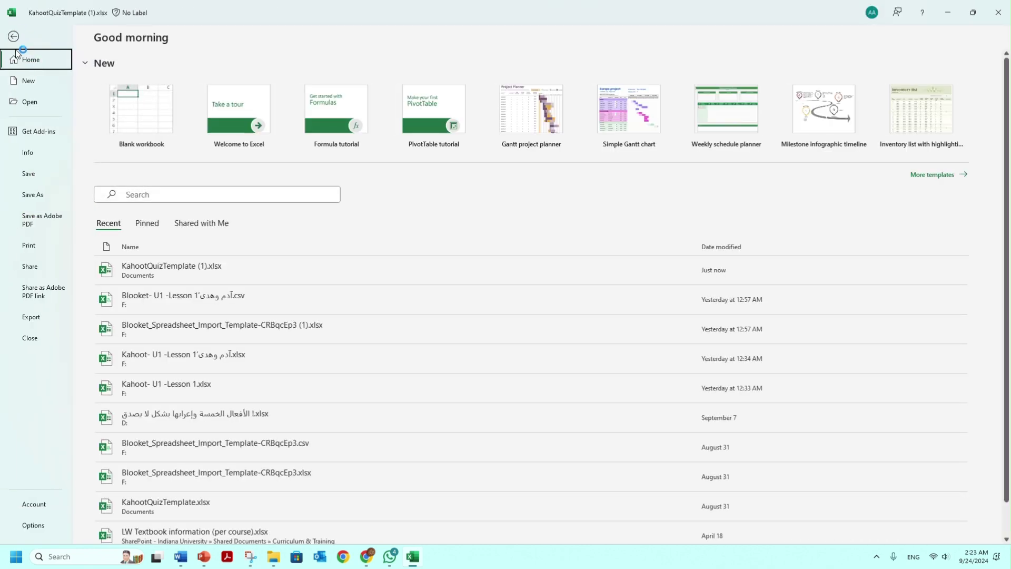
click(38, 194)
click(329, 69)
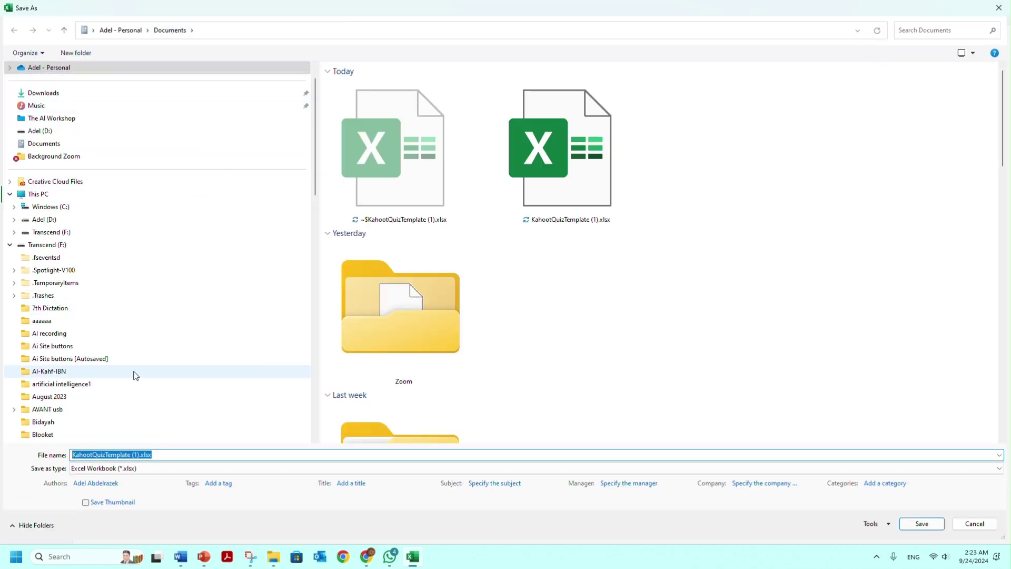
click(53, 233)
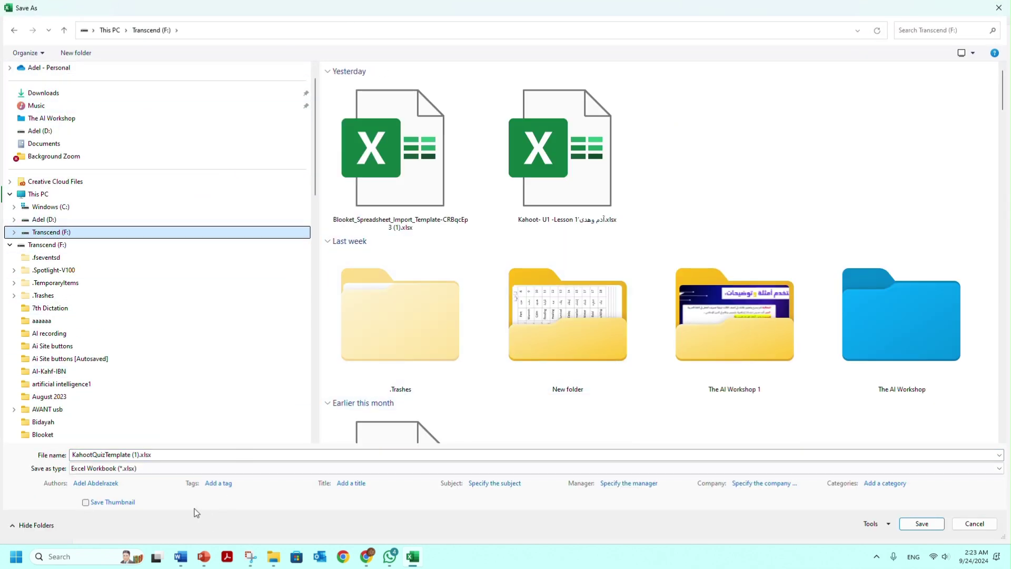
click(135, 456)
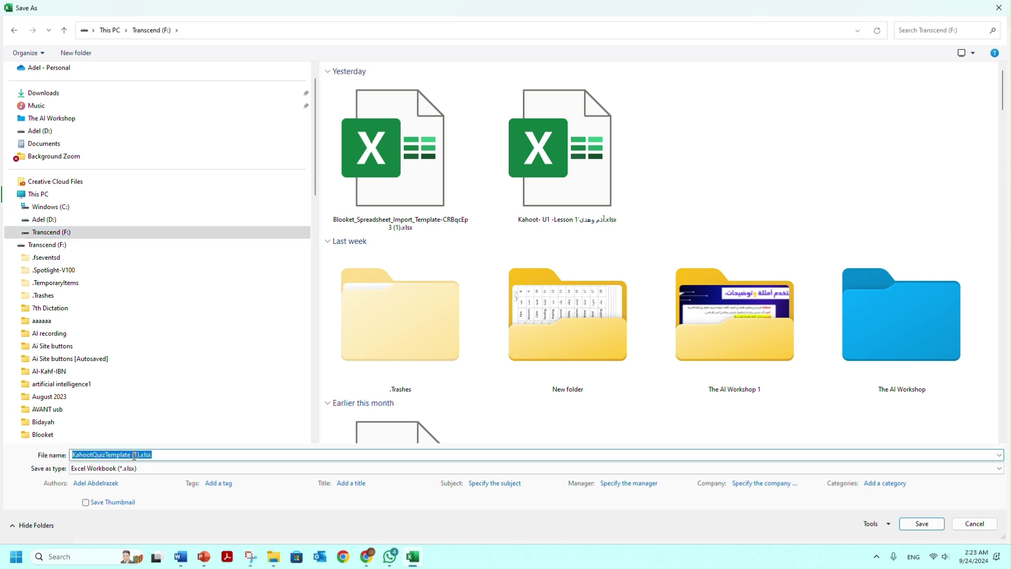
text(Ka)
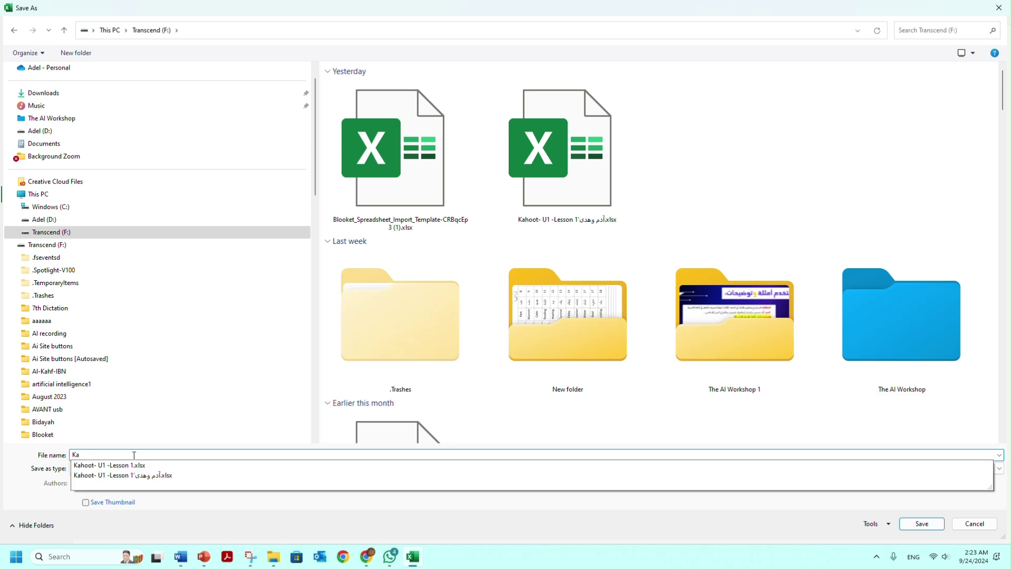
text(hoot 1)
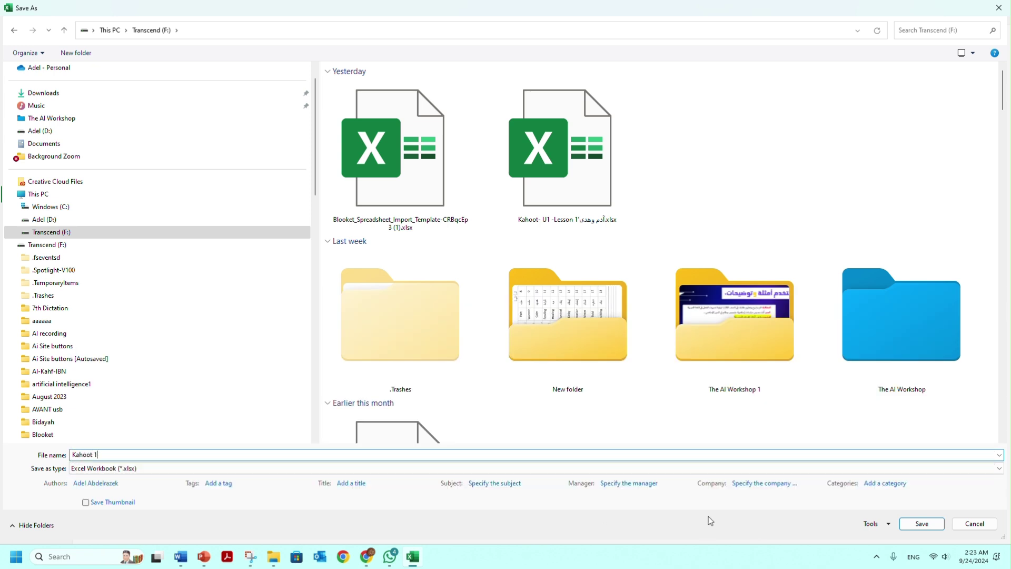
click(922, 524)
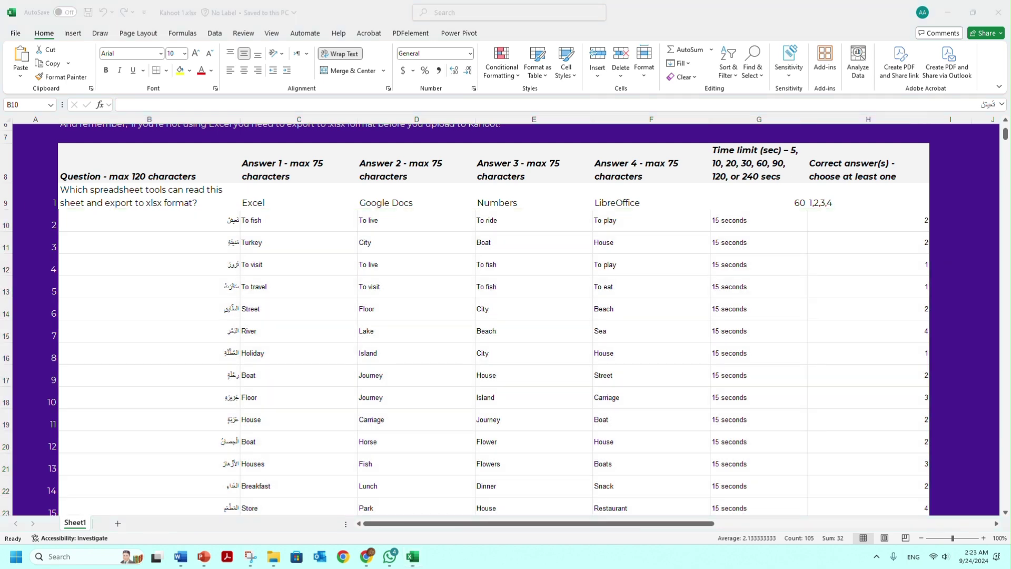
Switch back to Kahoot, upload Kahoot 1.xlsx in the spreadsheet import, and add the imported questions to the kahoot.
click(367, 556)
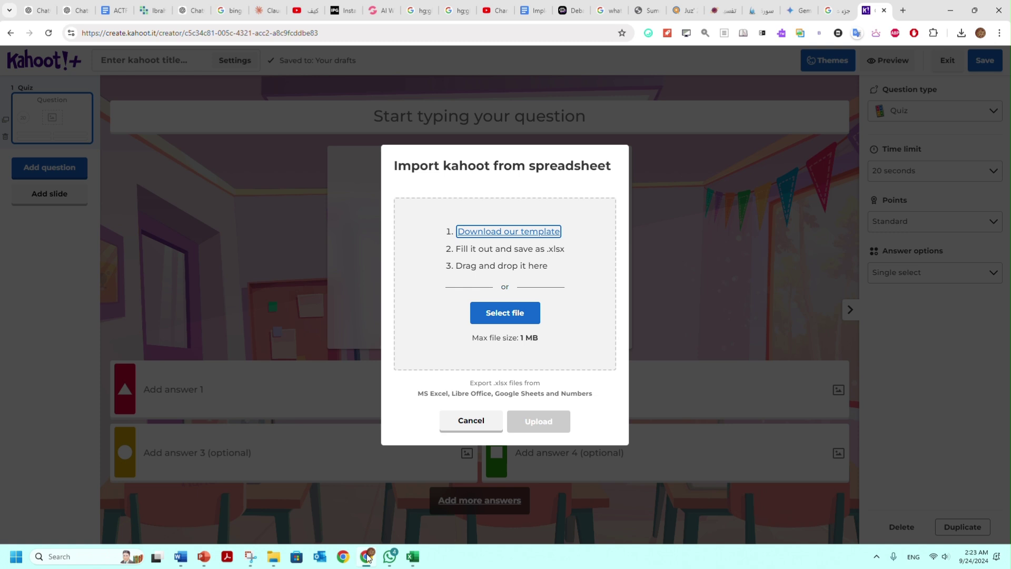
click(506, 313)
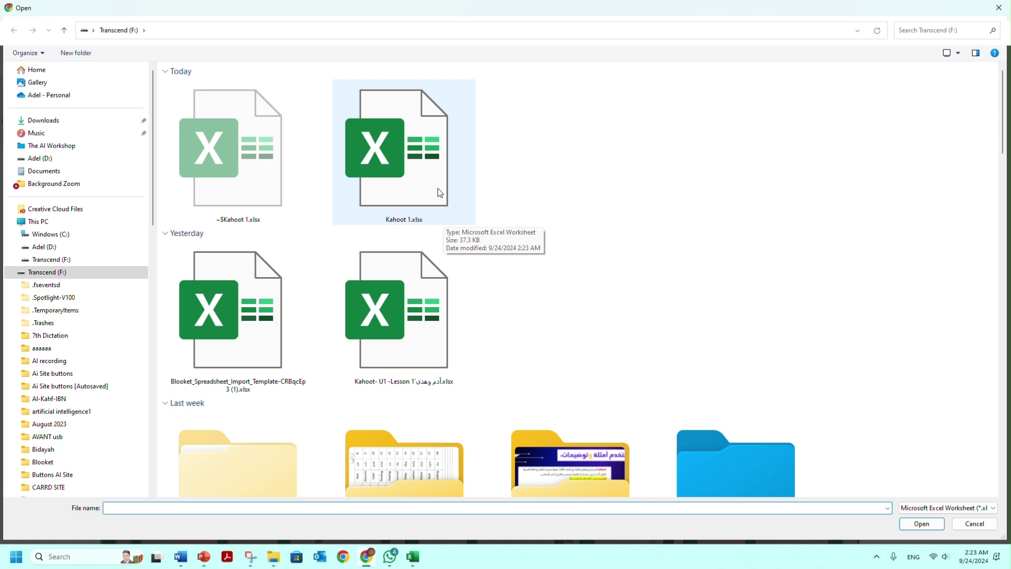
click(418, 170)
click(919, 524)
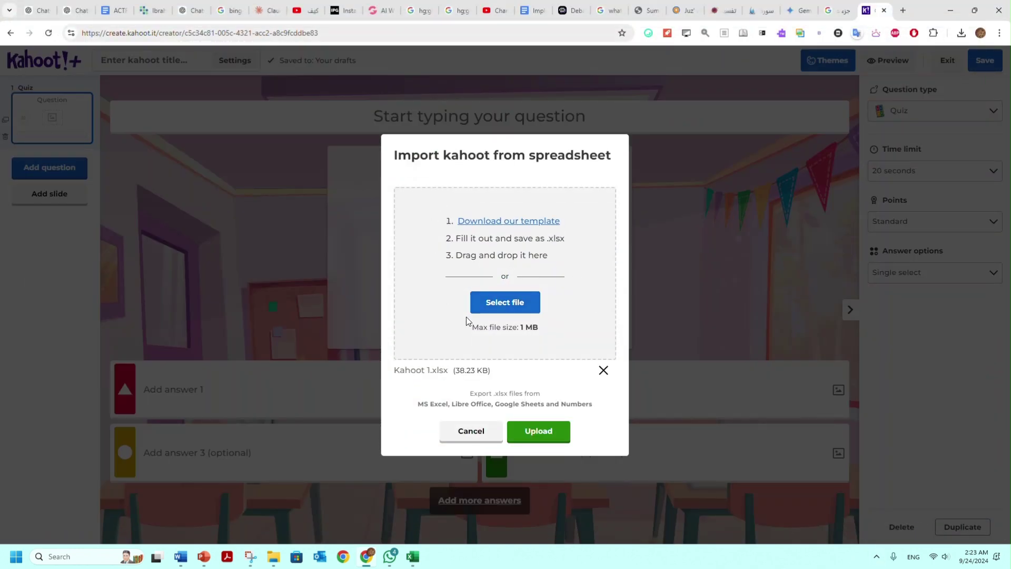
click(533, 432)
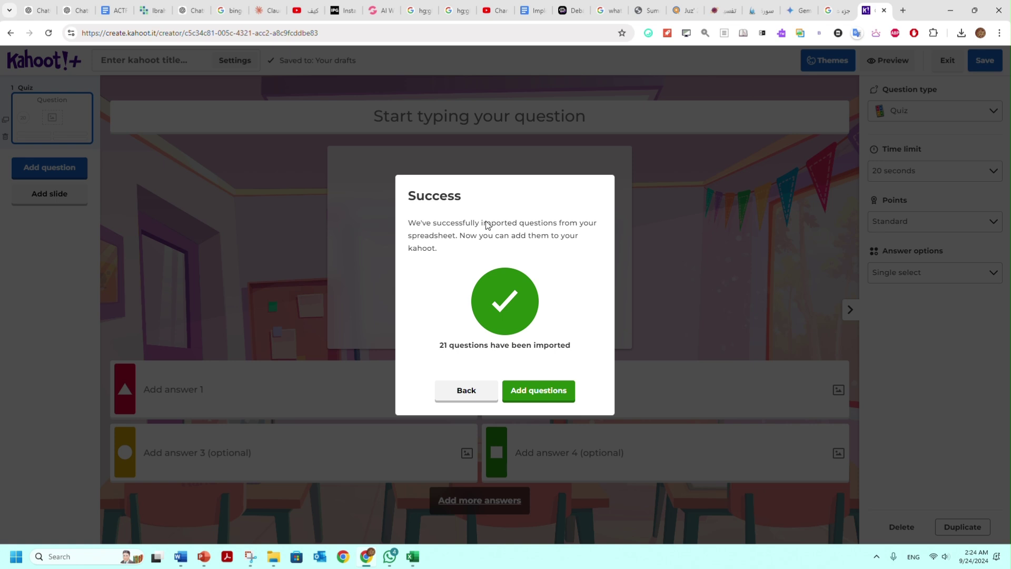
click(536, 395)
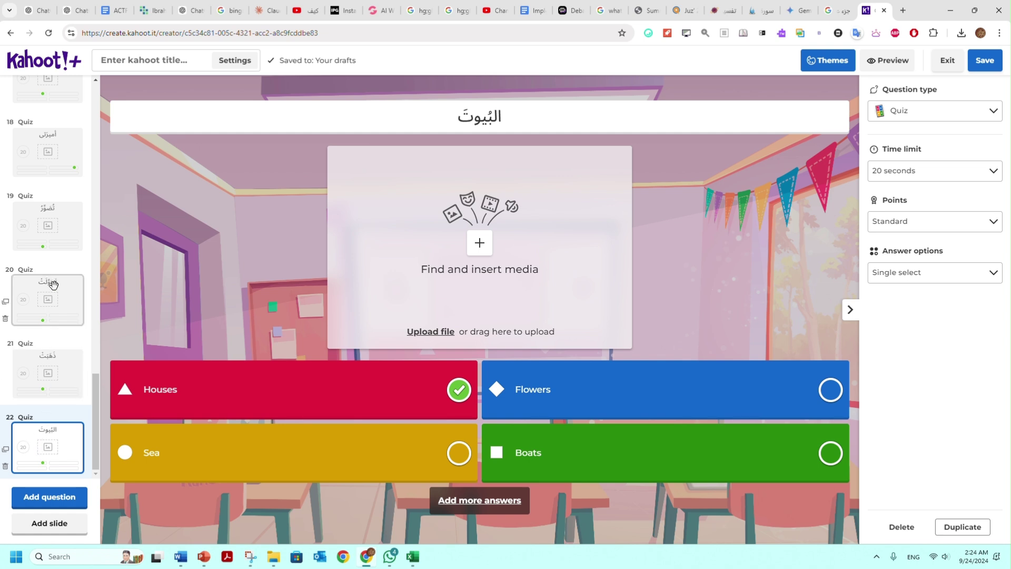
Delete the blank first question and the template's example question about spreadsheet tools from the kahoot.
scroll(53, 284, up, 15)
scroll(57, 291, up, 3)
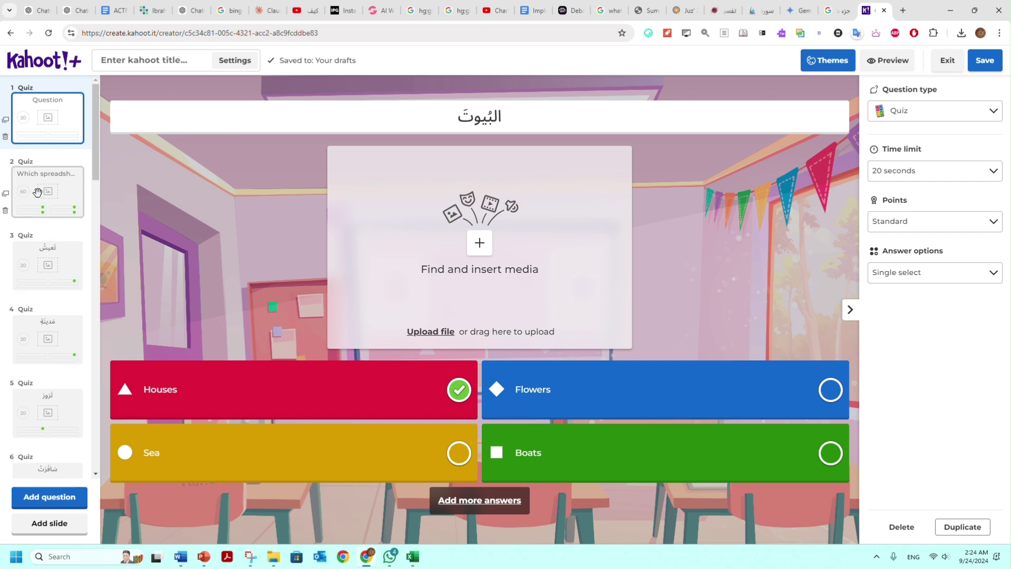
click(44, 111)
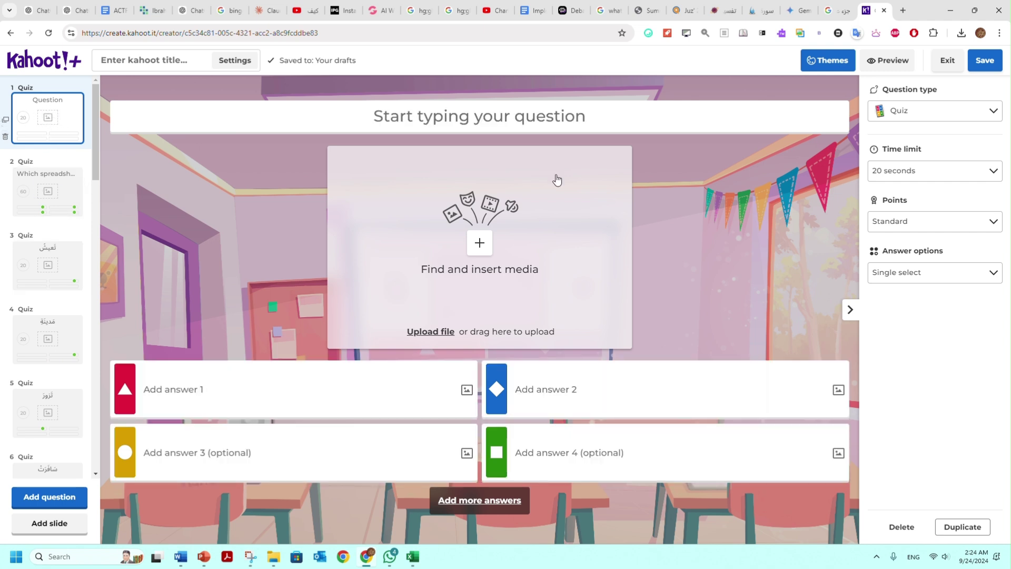
click(5, 137)
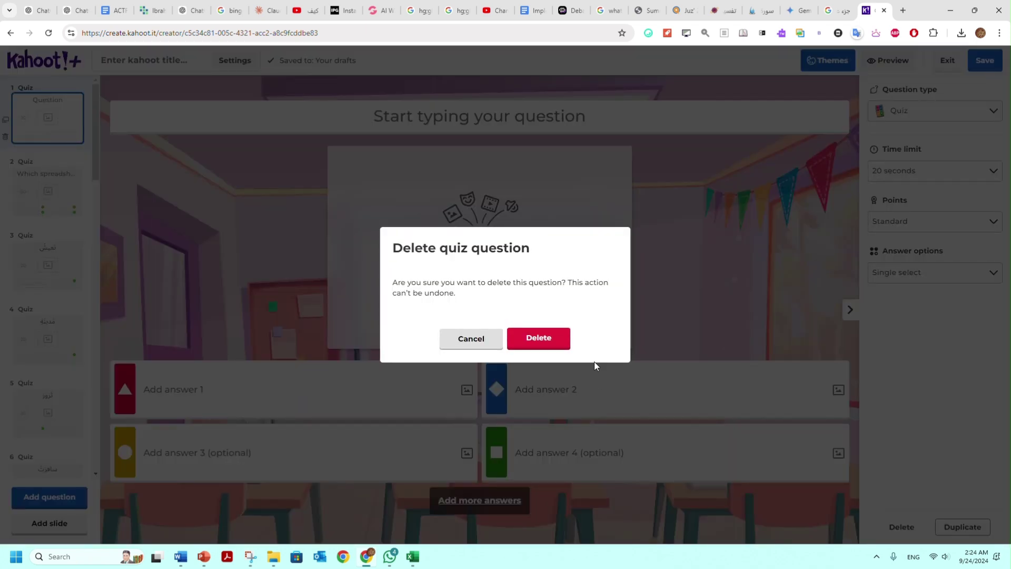
click(538, 340)
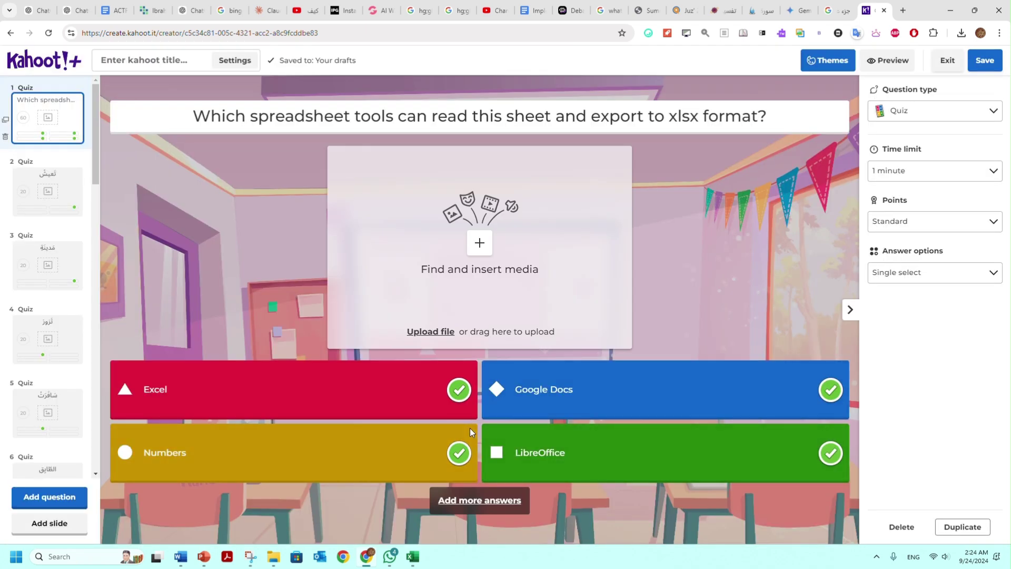
click(5, 137)
click(539, 340)
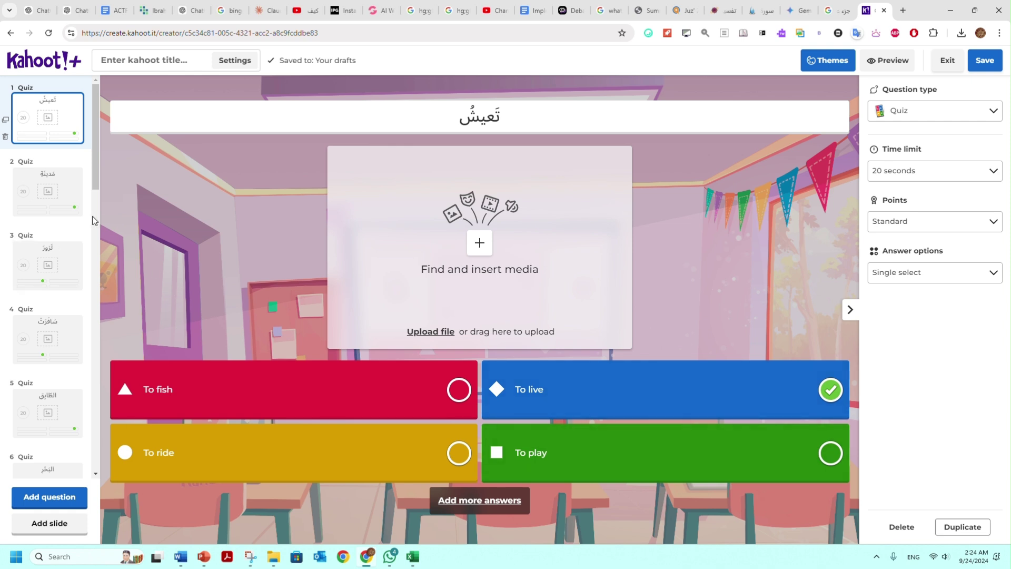
View the second question and look over the available themes without applying one.
click(48, 192)
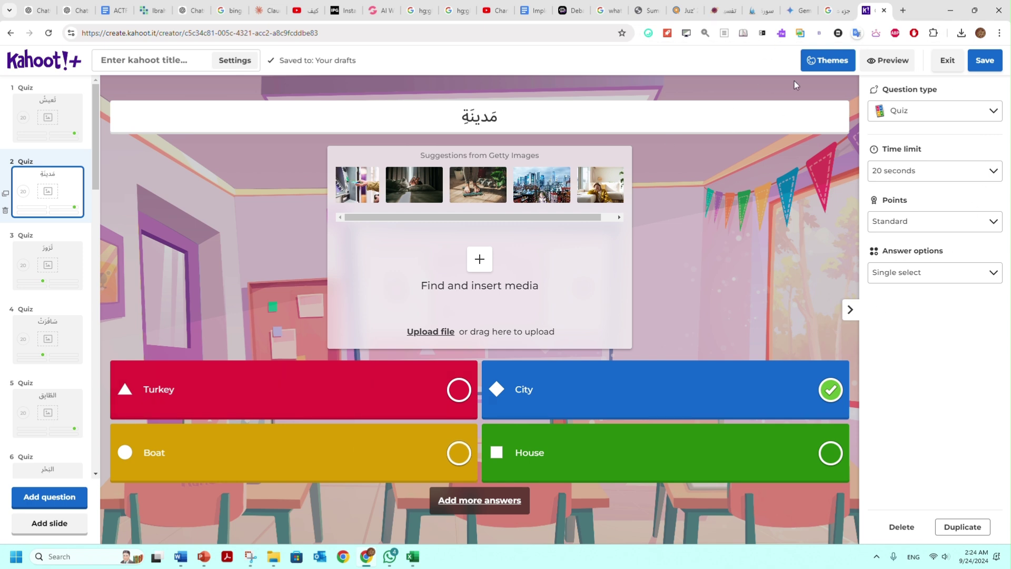
click(825, 63)
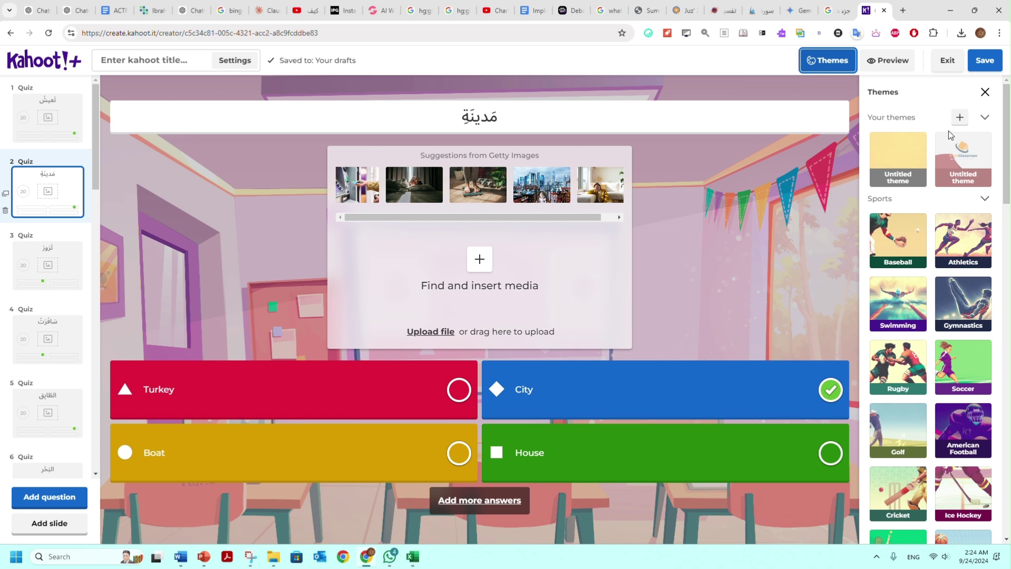
click(838, 69)
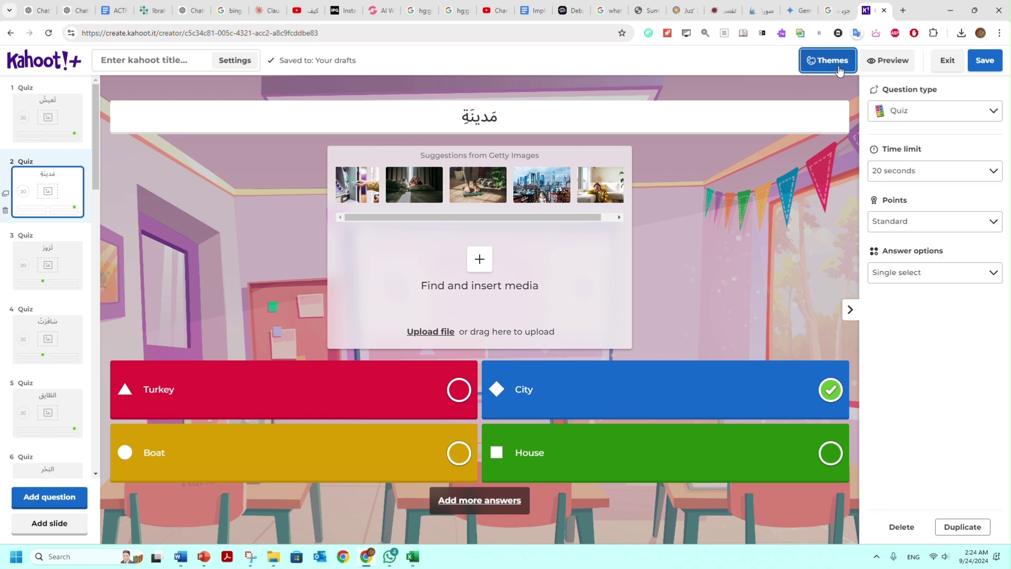
Save the kahoot with the title Kahoot 1, leaving the description empty.
click(986, 62)
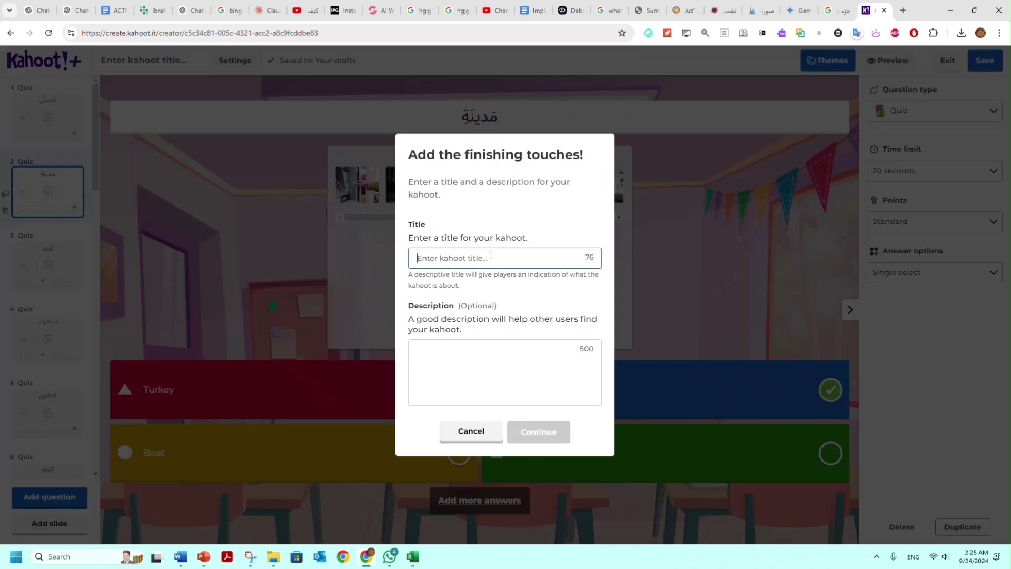
text(Kahoot 1)
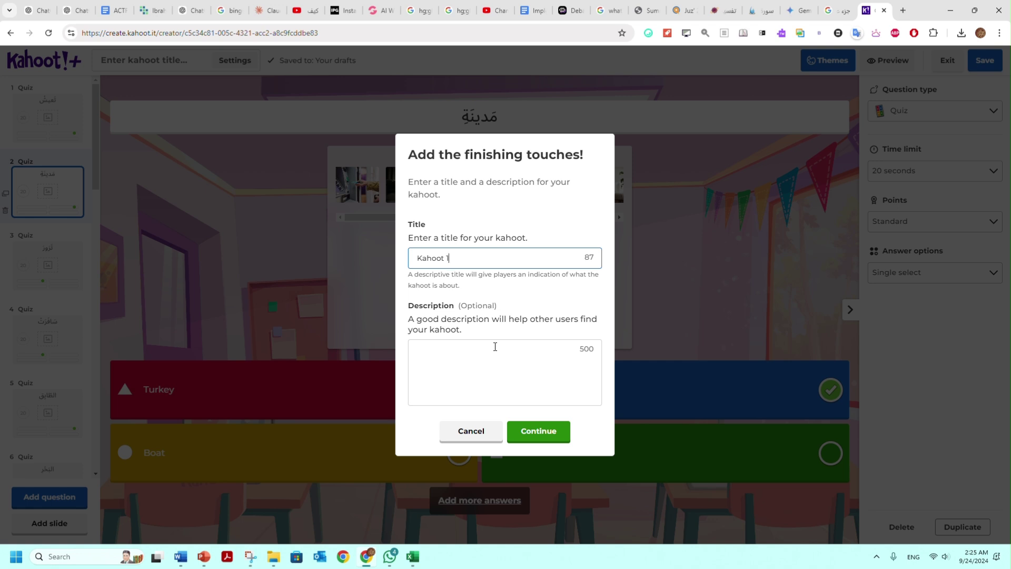
click(432, 350)
click(531, 432)
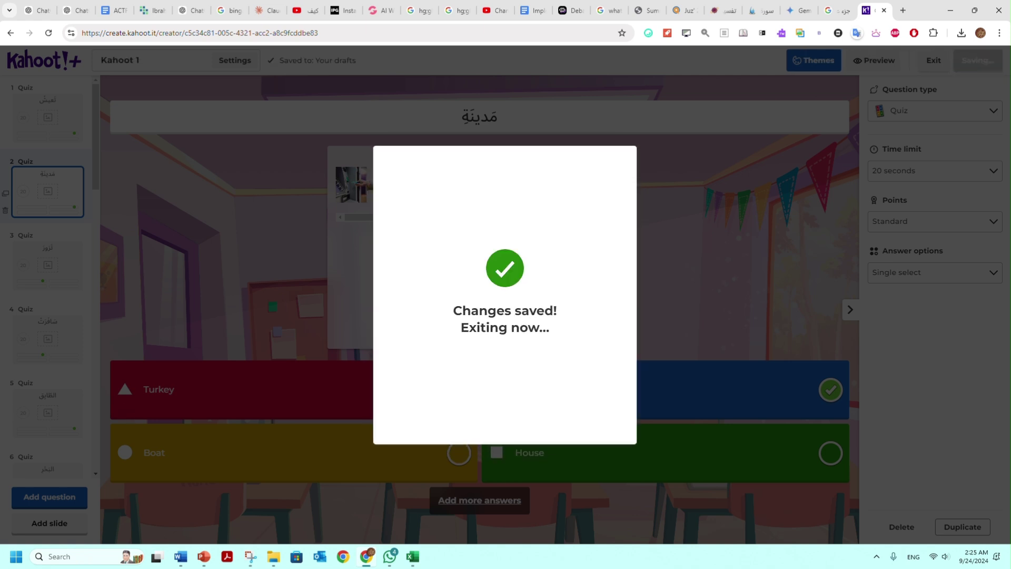
Exit the kahoot editor to the library and open the live hosting screen for Kahoot 1.
click(543, 391)
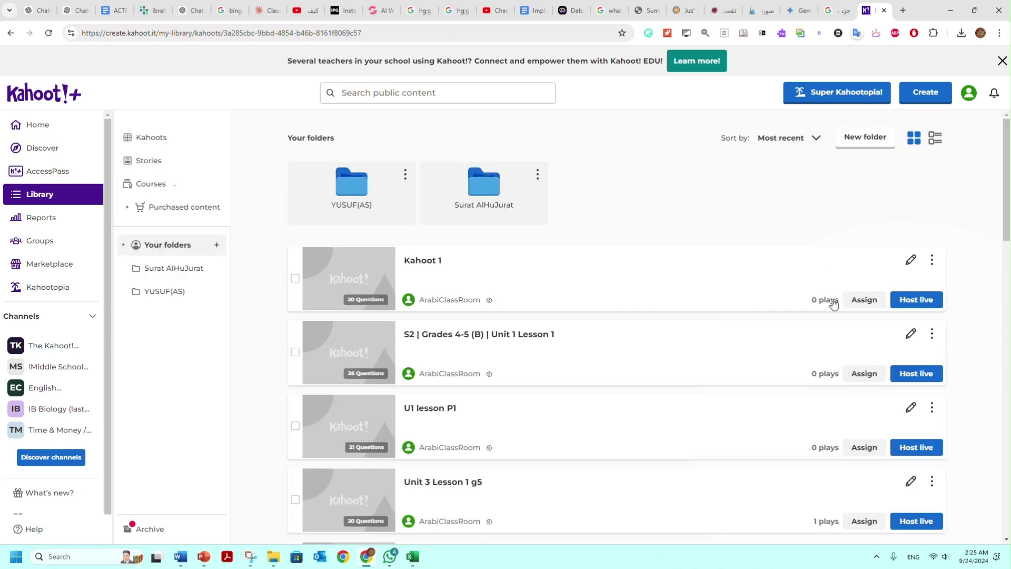
click(913, 300)
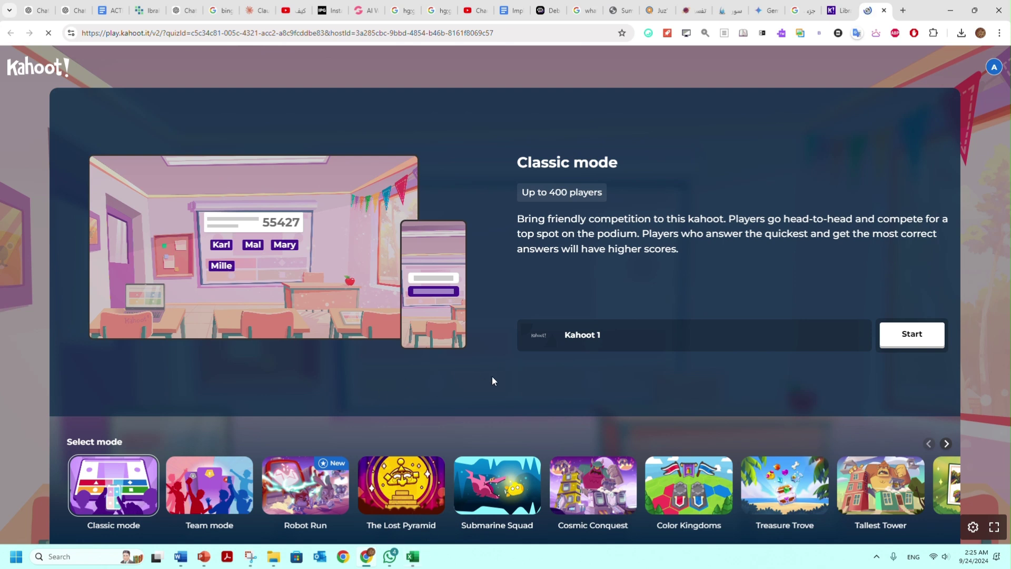
Switch to Kahoot 1.xlsx in Excel and examine the first vocabulary questions and their answer options.
mouse_move(413, 557)
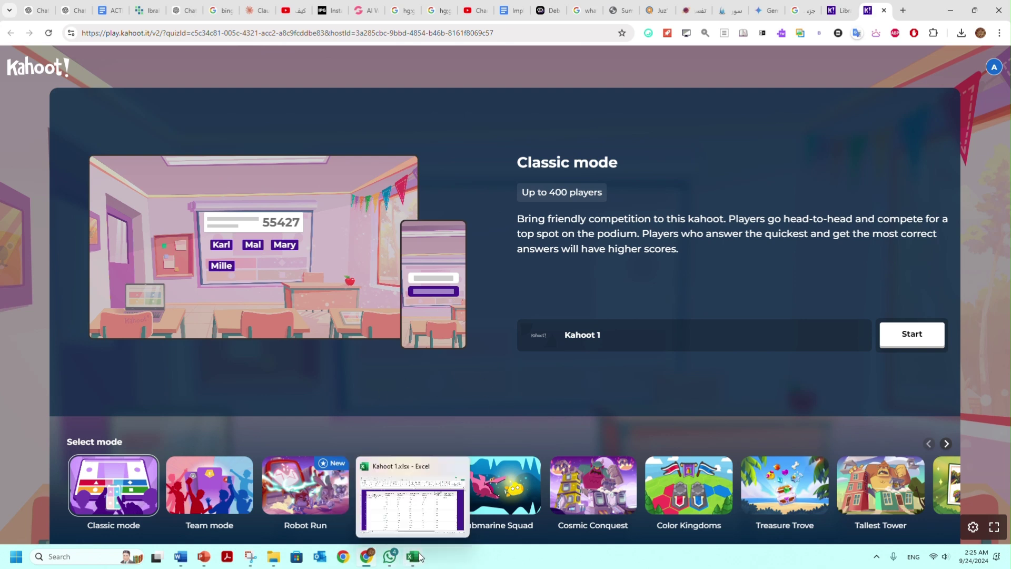
click(438, 507)
click(198, 234)
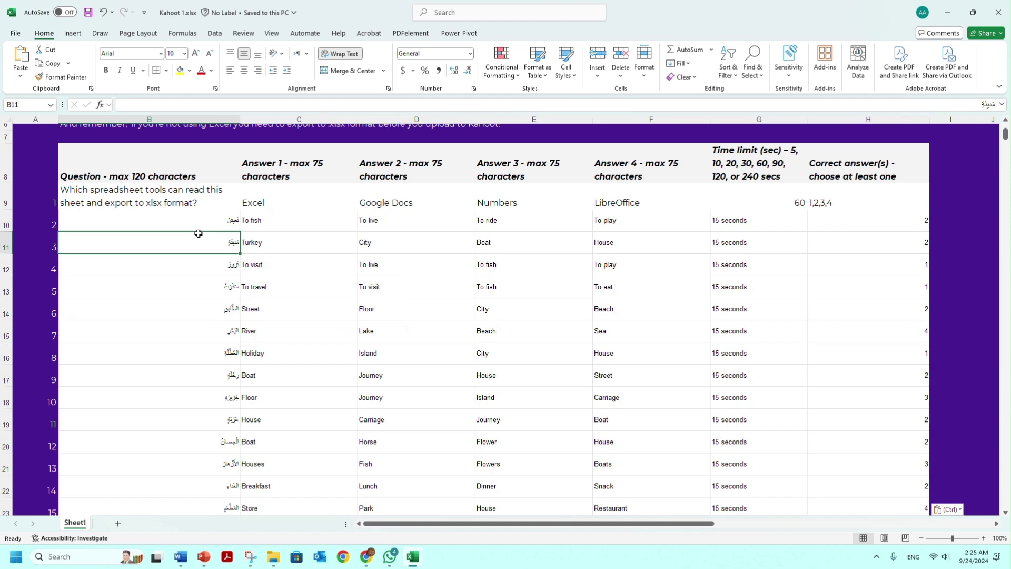
click(181, 221)
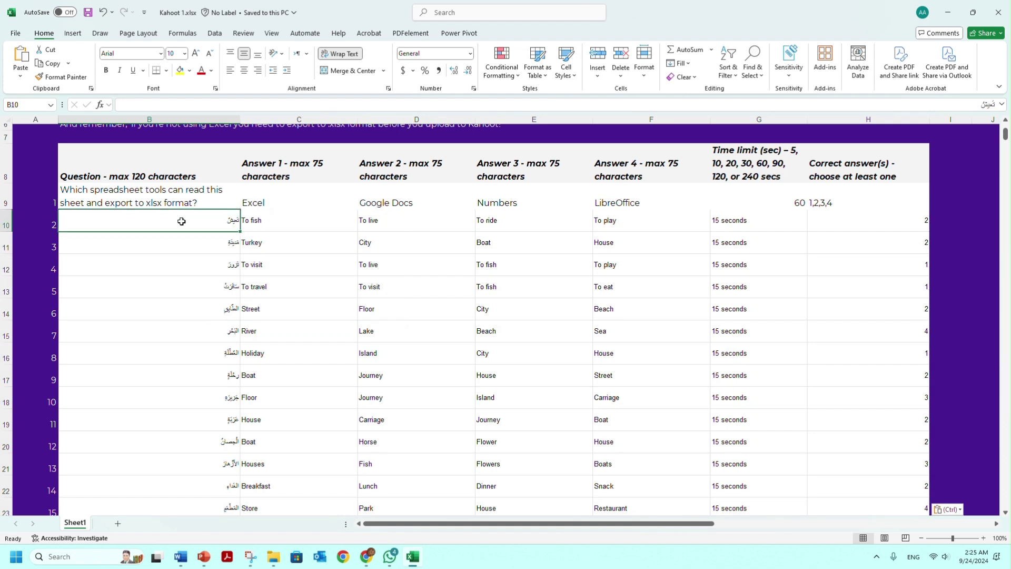
click(286, 218)
click(186, 224)
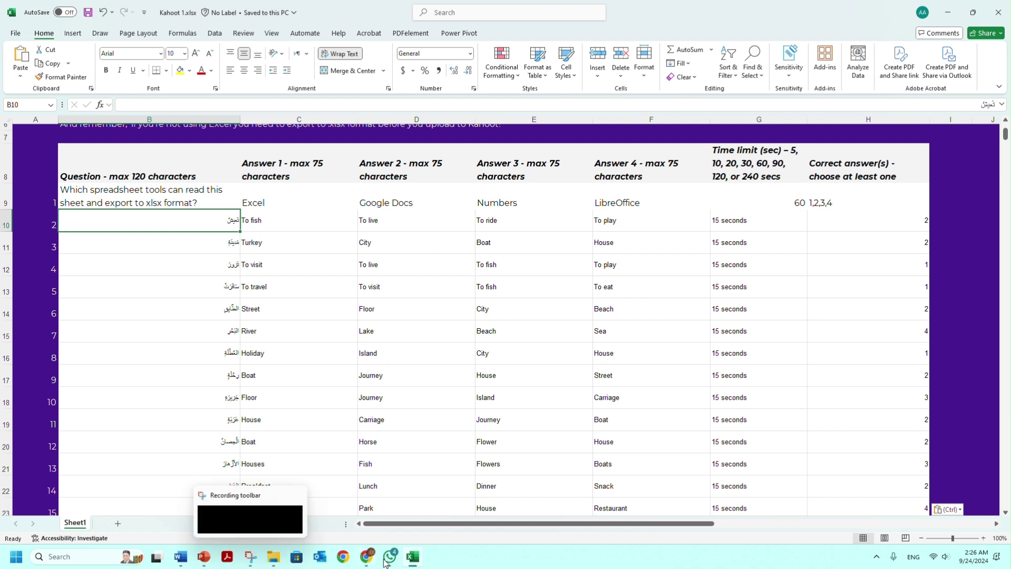
Switch to the Arabic seminar presentation in PowerPoint and copy the full reading comprehension quiz prompt from the Kahoot! Quizzes slide.
mouse_move(405, 563)
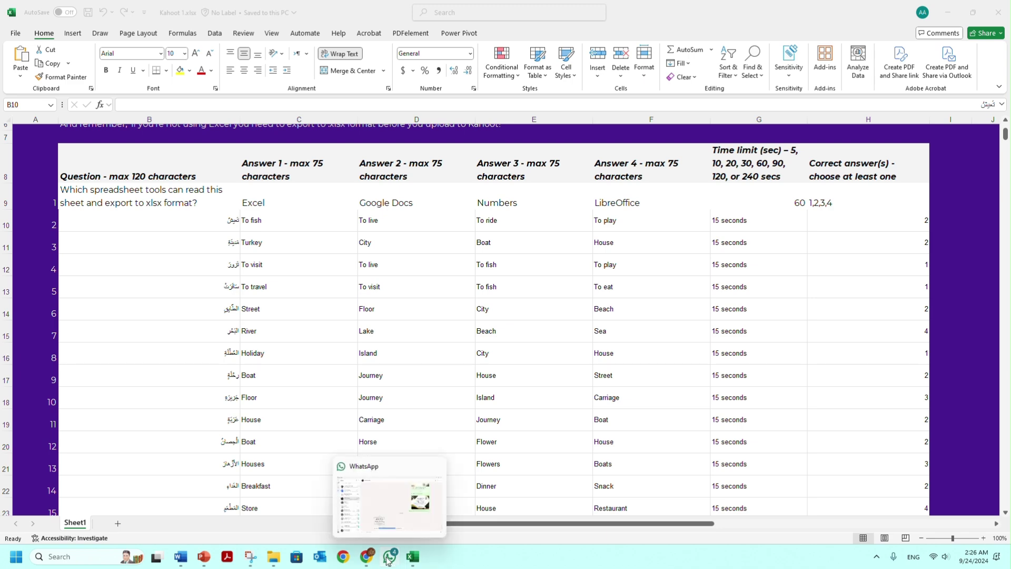
mouse_move(204, 559)
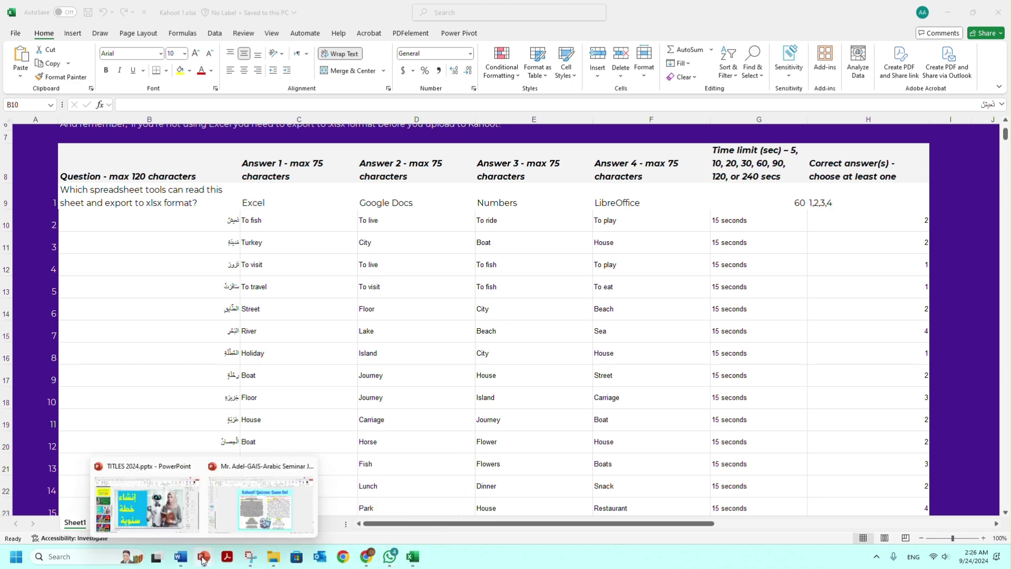
click(261, 512)
click(603, 316)
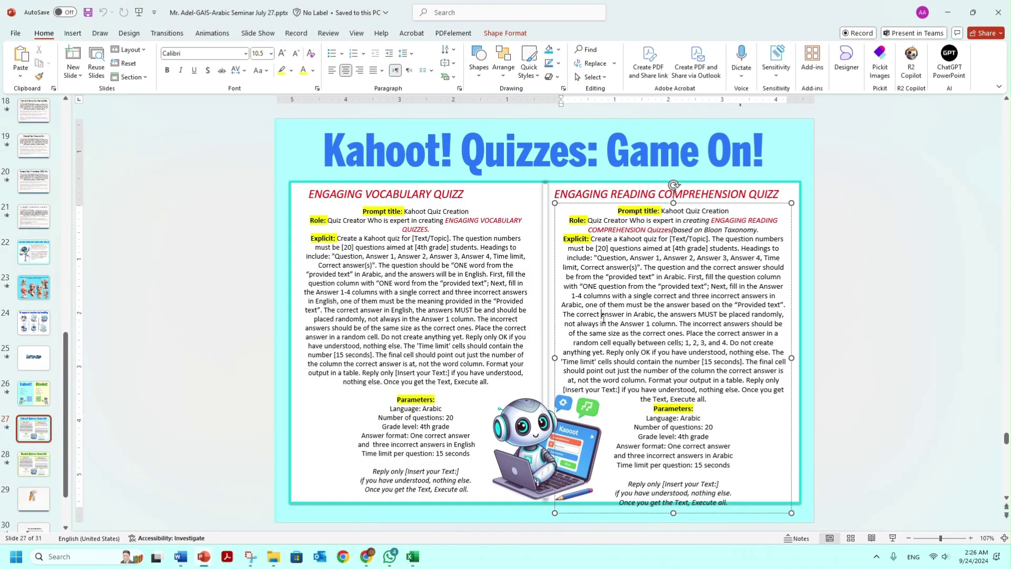
key(ctrl+a)
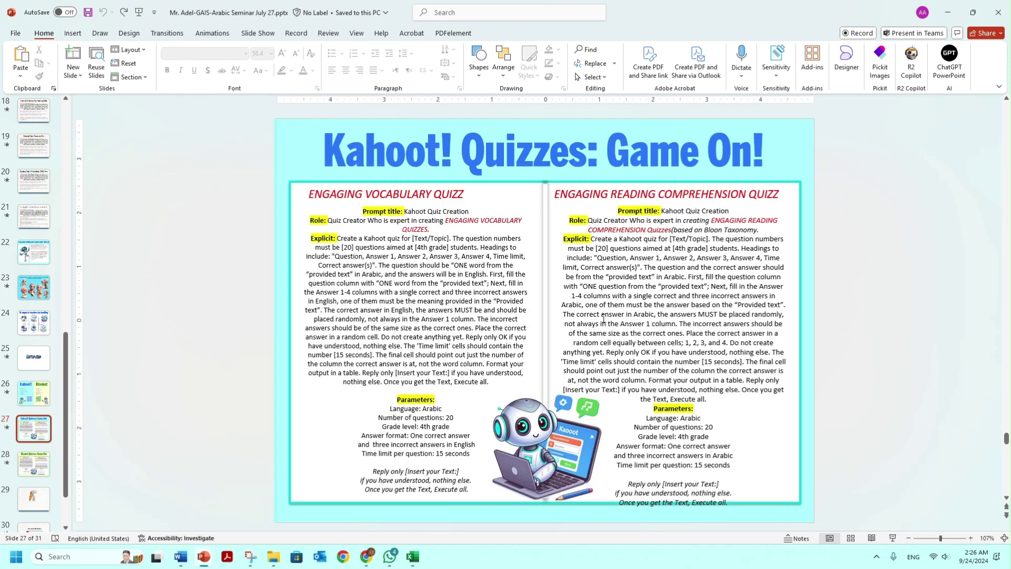
click(604, 318)
key(ctrl+a)
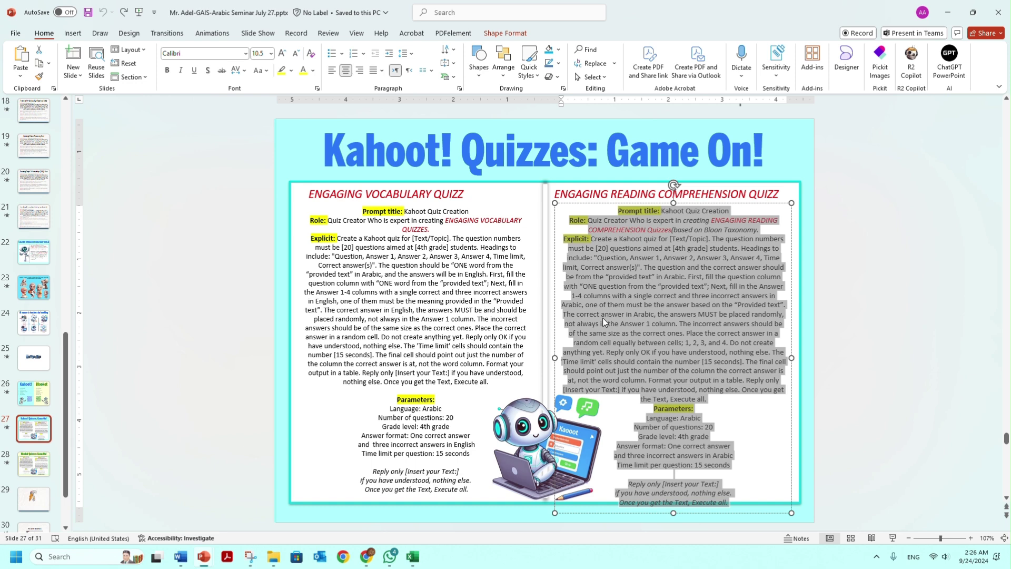
Switch to ChatGPT in Chrome, start a new chat, and paste the reading comprehension prompt as plain text.
click(369, 557)
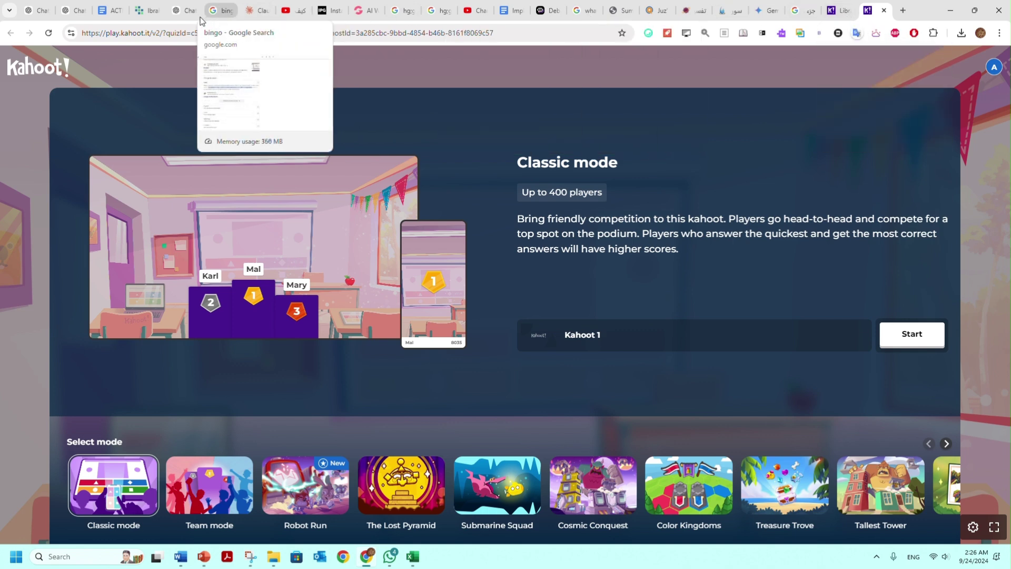
click(185, 10)
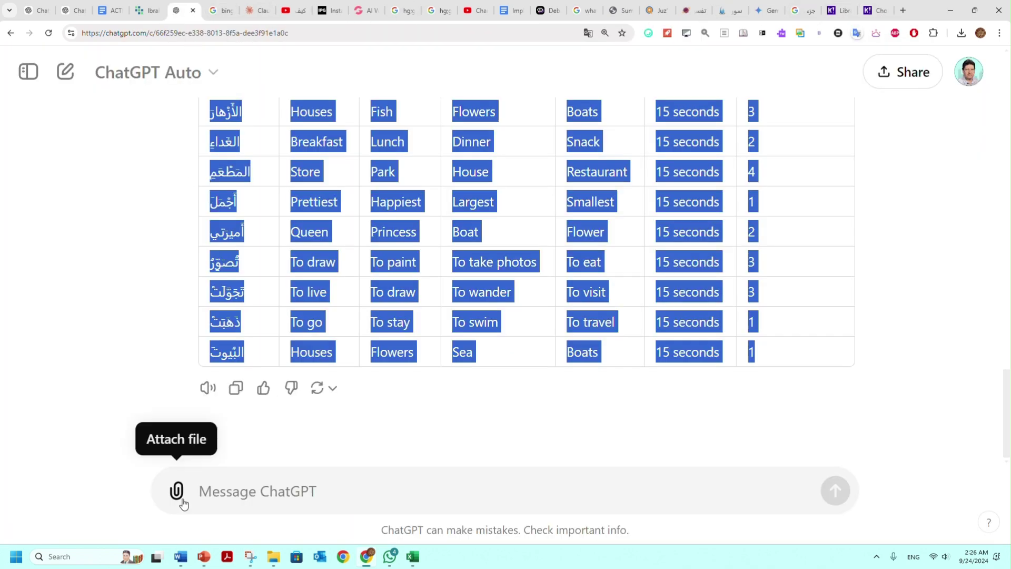
click(66, 71)
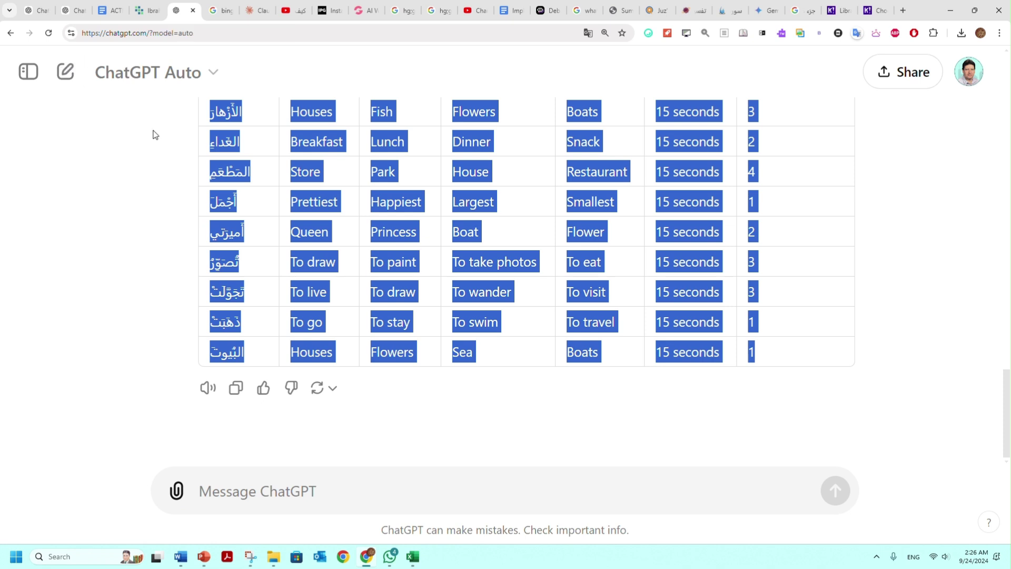
right_click(264, 282)
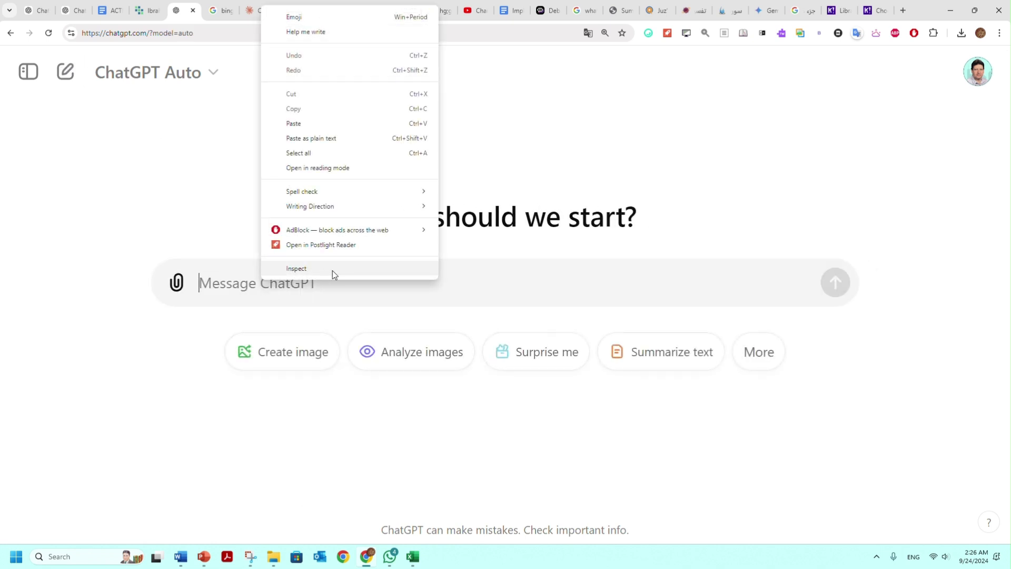
click(346, 139)
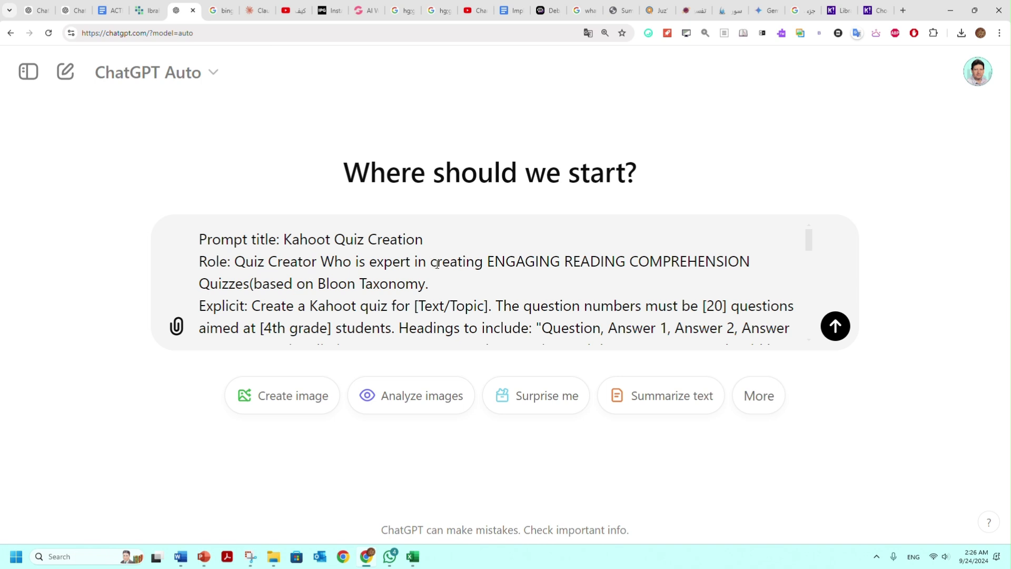
Review the prompt's role, taxonomy and reply instructions, and send it to ChatGPT.
drag(432, 264, 753, 261)
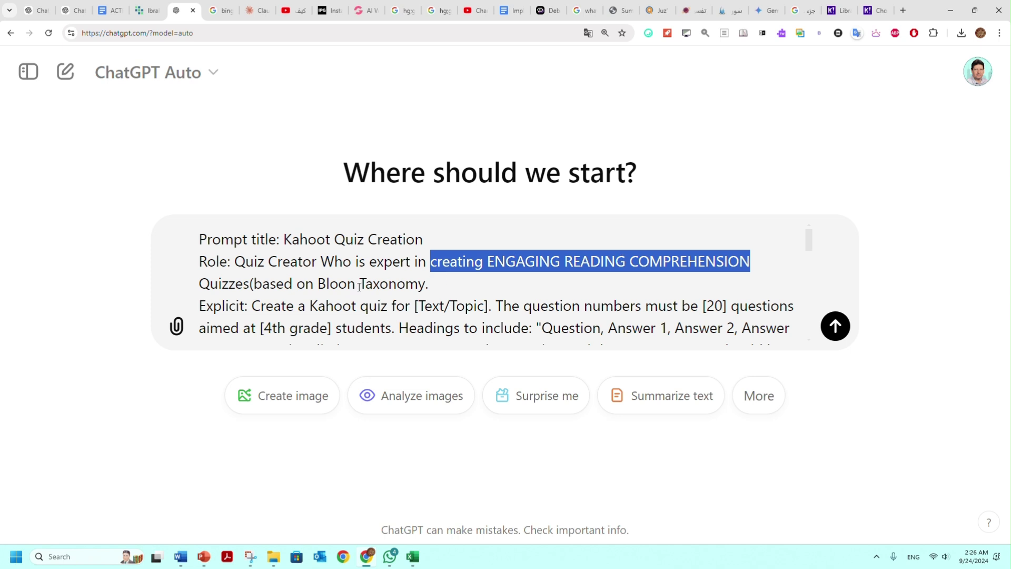
drag(254, 283, 396, 284)
scroll(445, 283, down, 1)
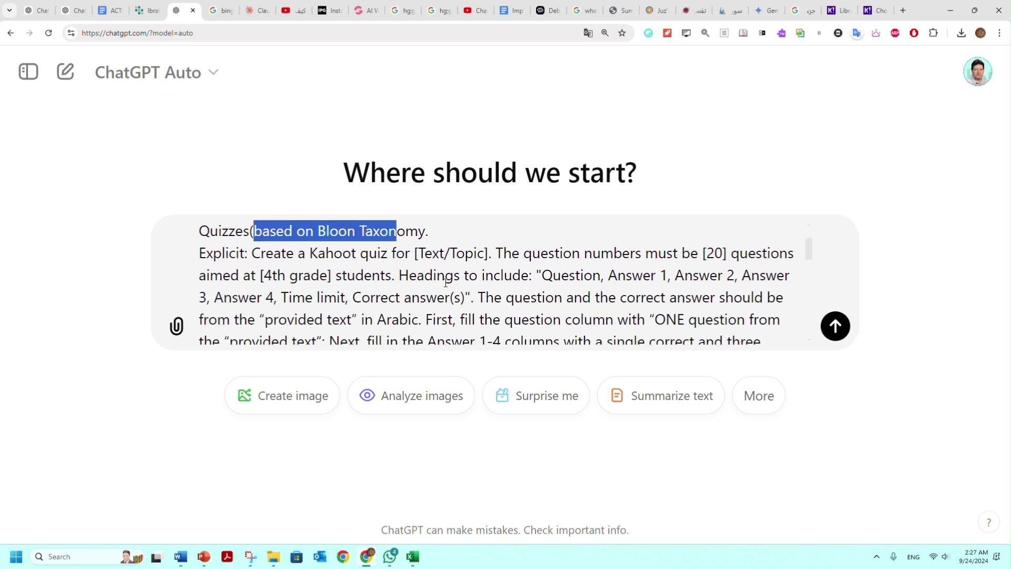
scroll(445, 283, down, 5)
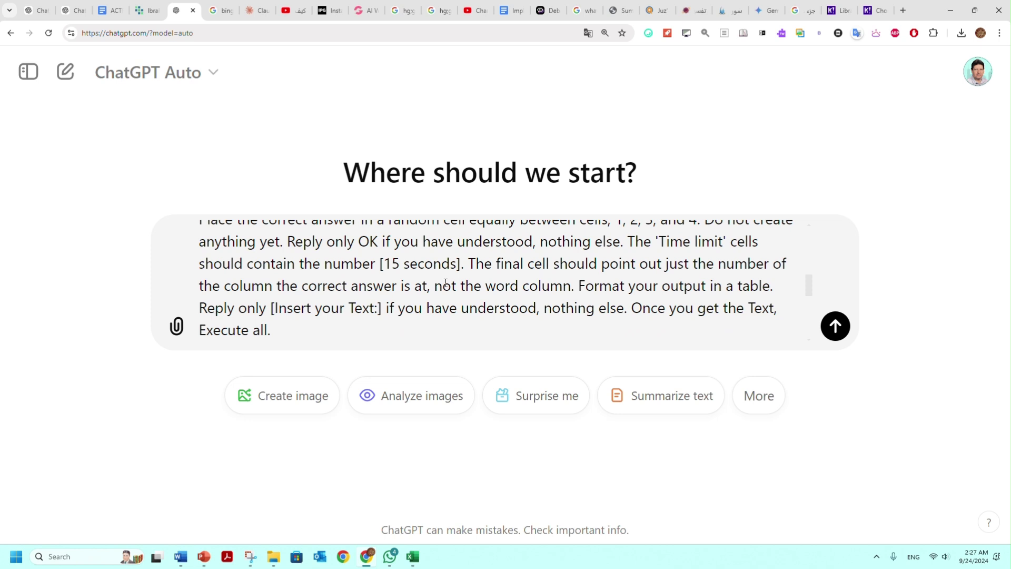
drag(239, 309, 318, 309)
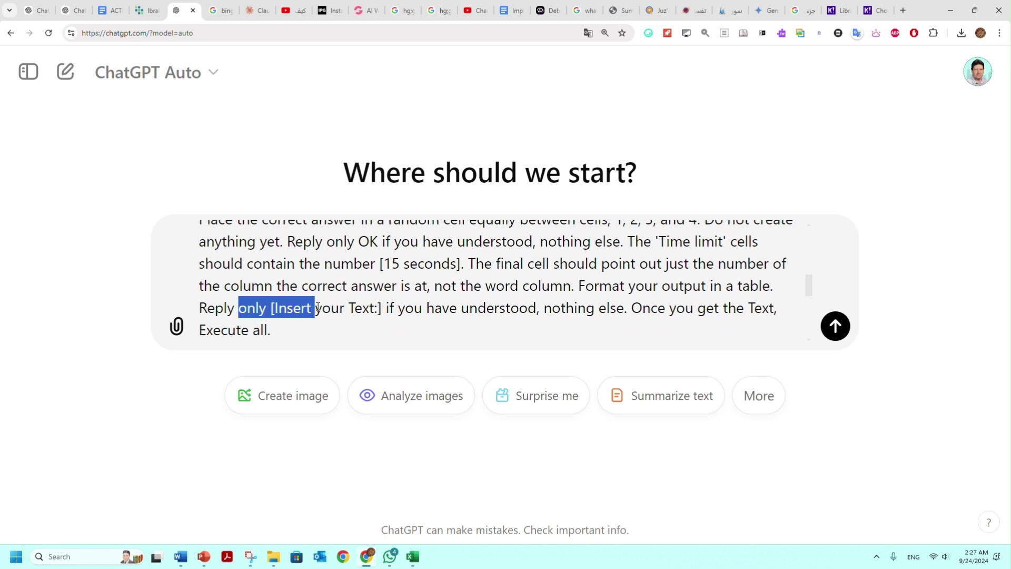
click(836, 325)
scroll(375, 330, down, 12)
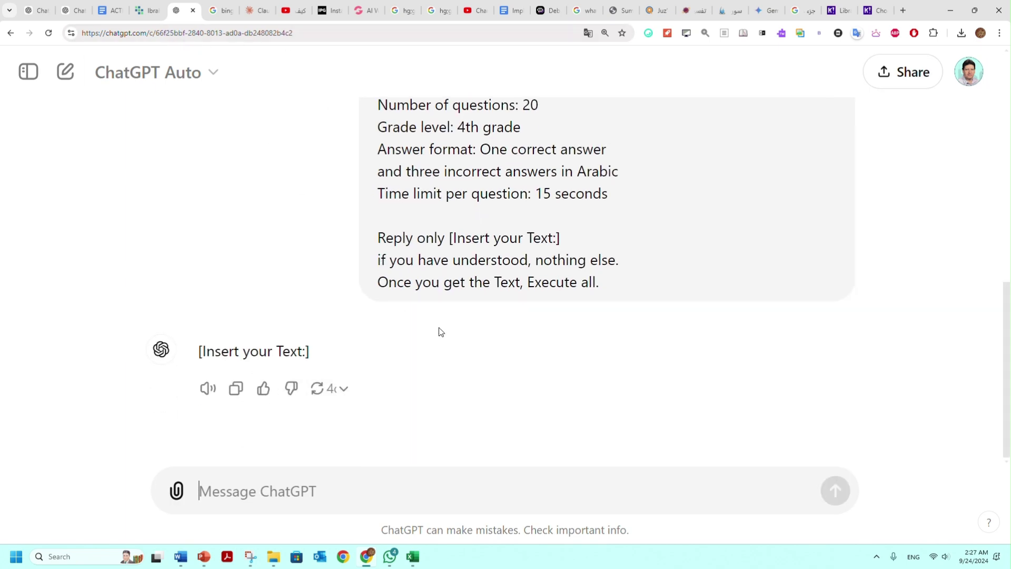
Copy the highlighted Arabic story from the ACTFL 5Cs Lesson Plan document and send it in the ChatGPT chat as the quiz text.
click(117, 16)
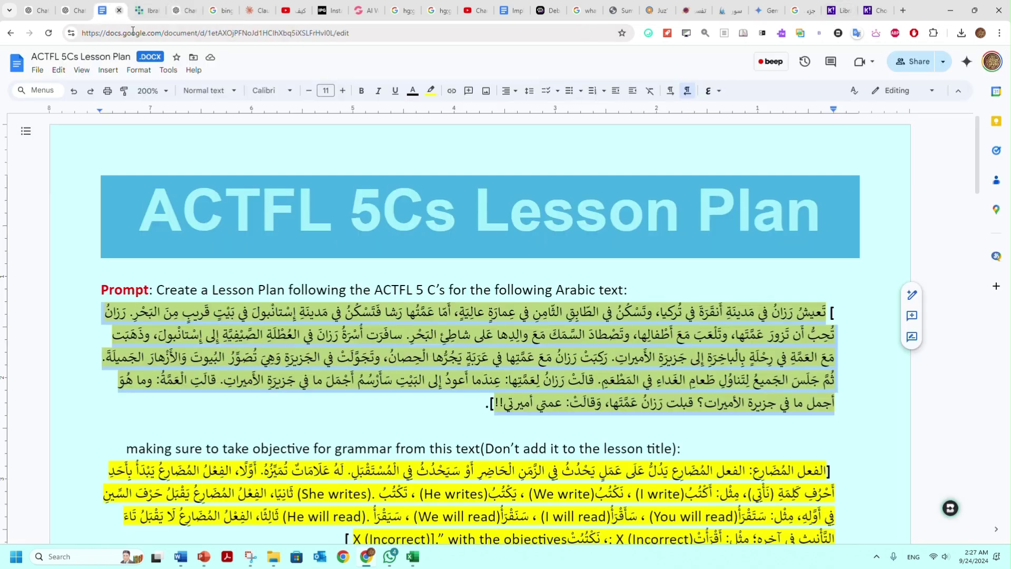
right_click(586, 256)
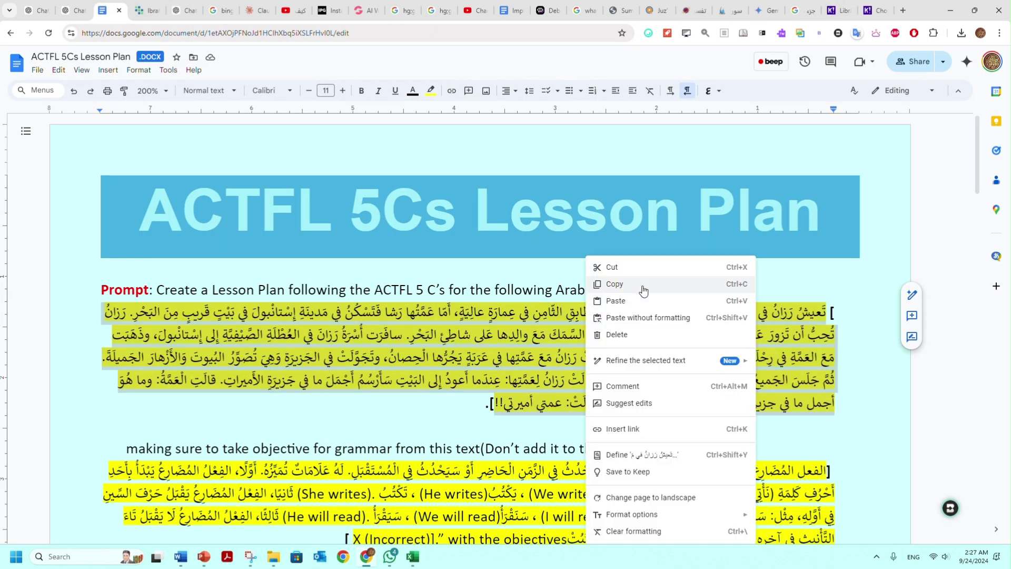
click(639, 281)
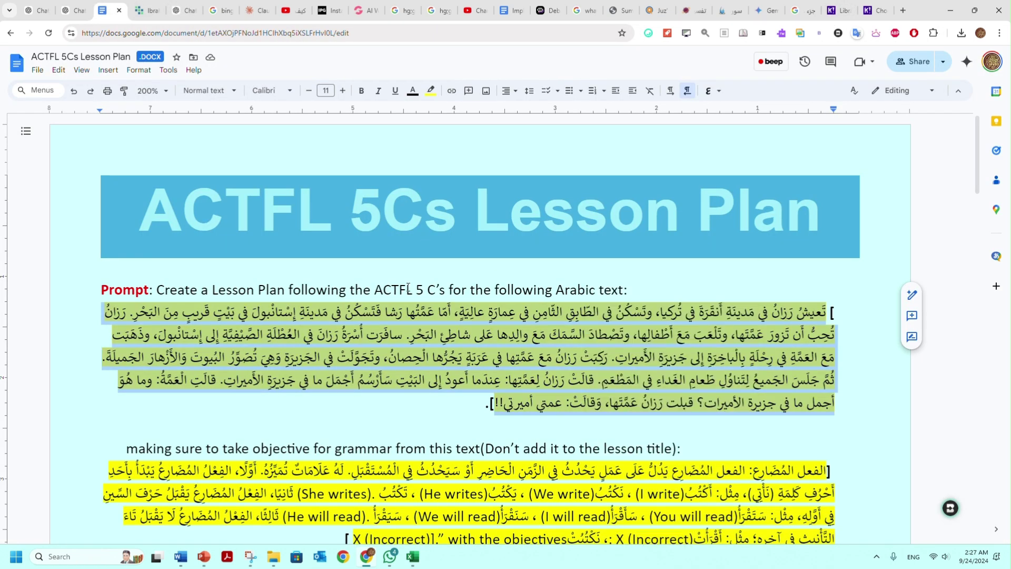
click(186, 10)
right_click(262, 492)
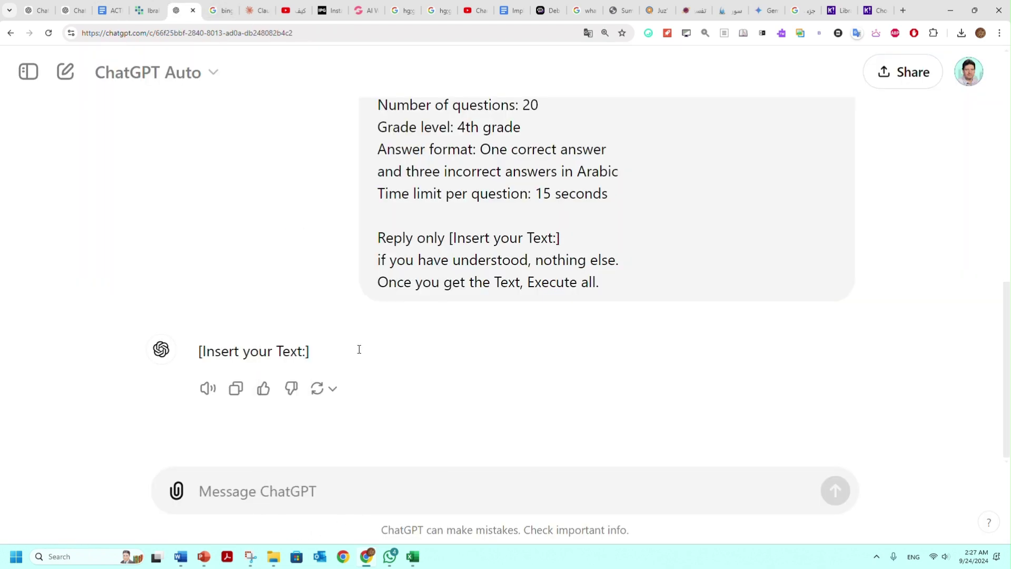
click(359, 349)
click(840, 492)
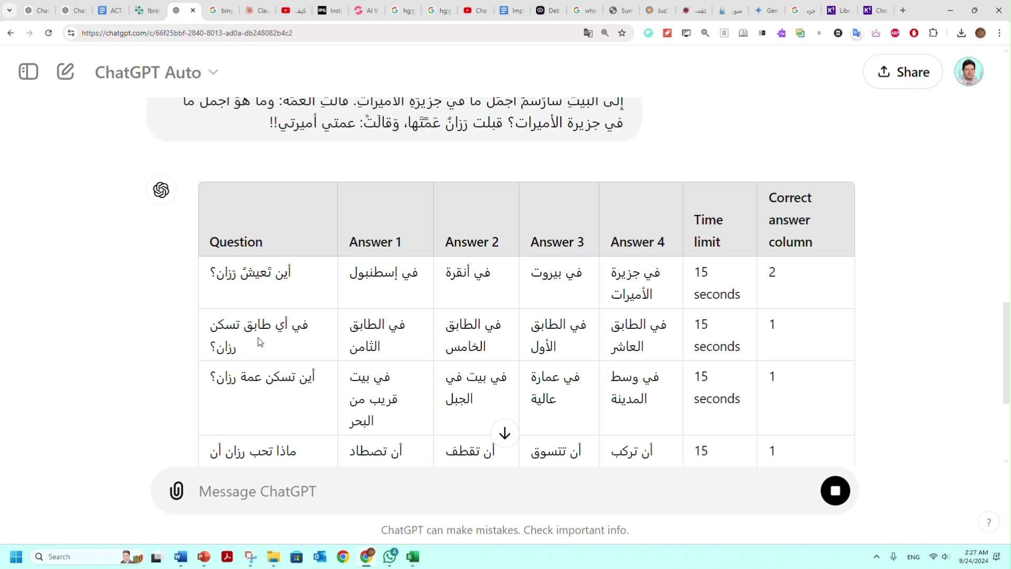
Read through the generated question table and send the follow-up request "vowel all in arabic with tashkeel".
scroll(218, 342, down, 5)
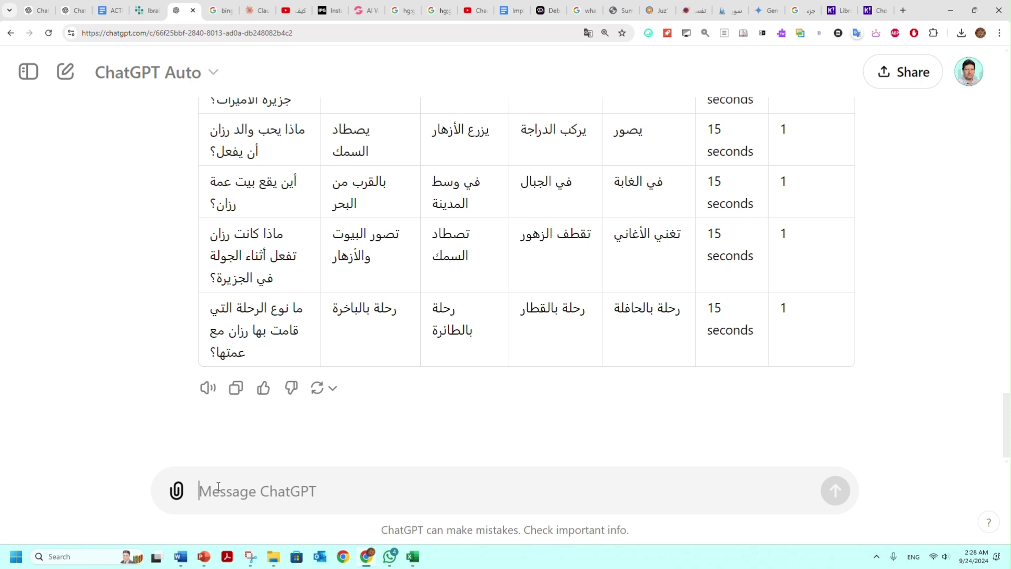
text(vowel all in arabic with tas)
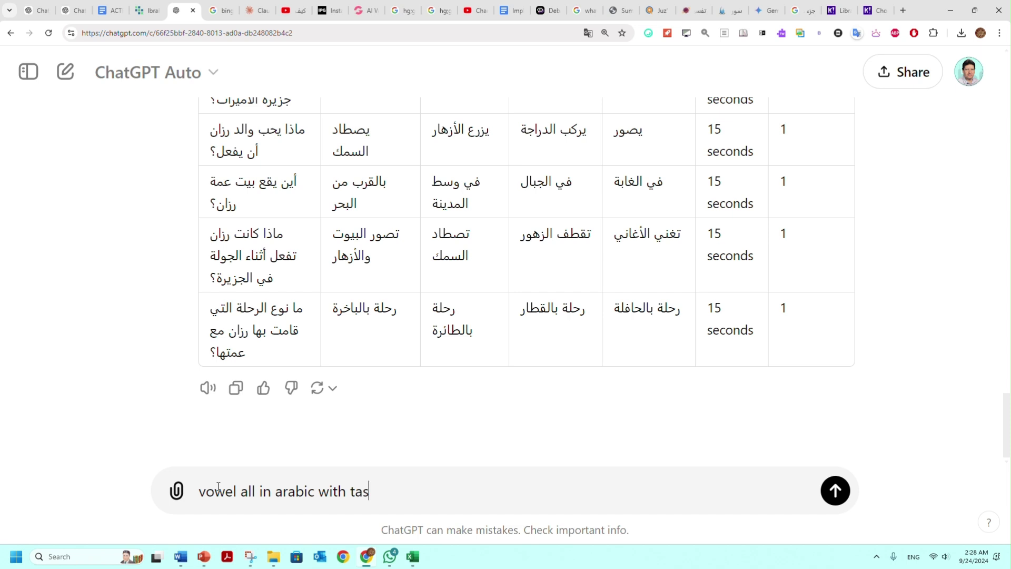
text(hkeel)
key(Return)
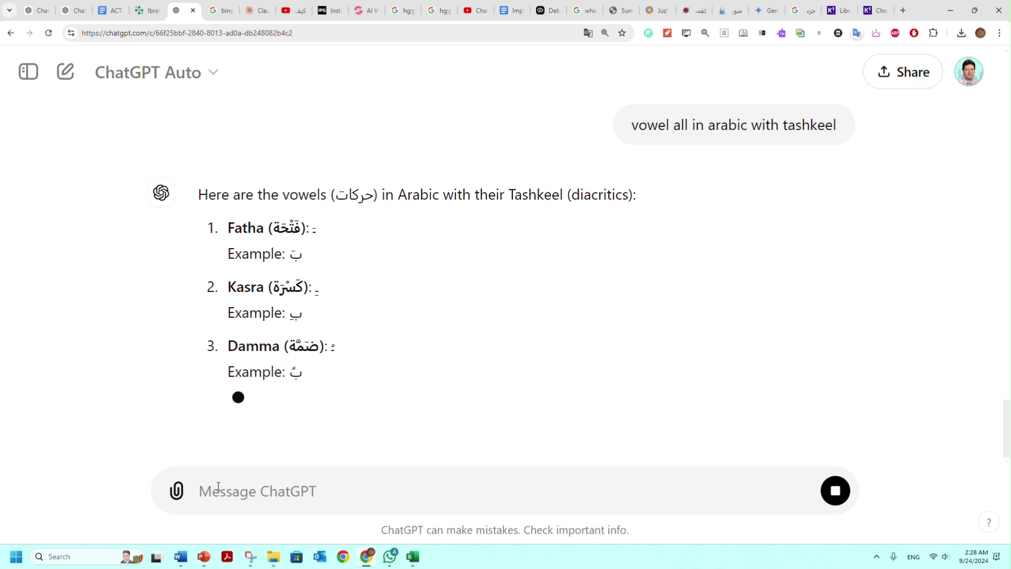
Edit the sent tashkeel request to read "vowel all previous table in arabic with tashkeel" and resend it.
scroll(558, 327, up, 5)
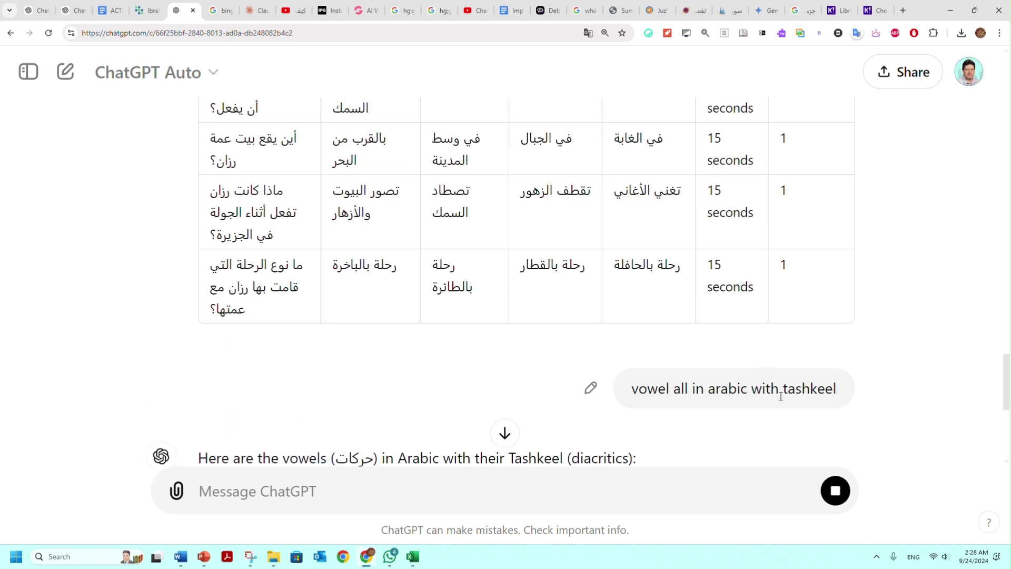
click(590, 388)
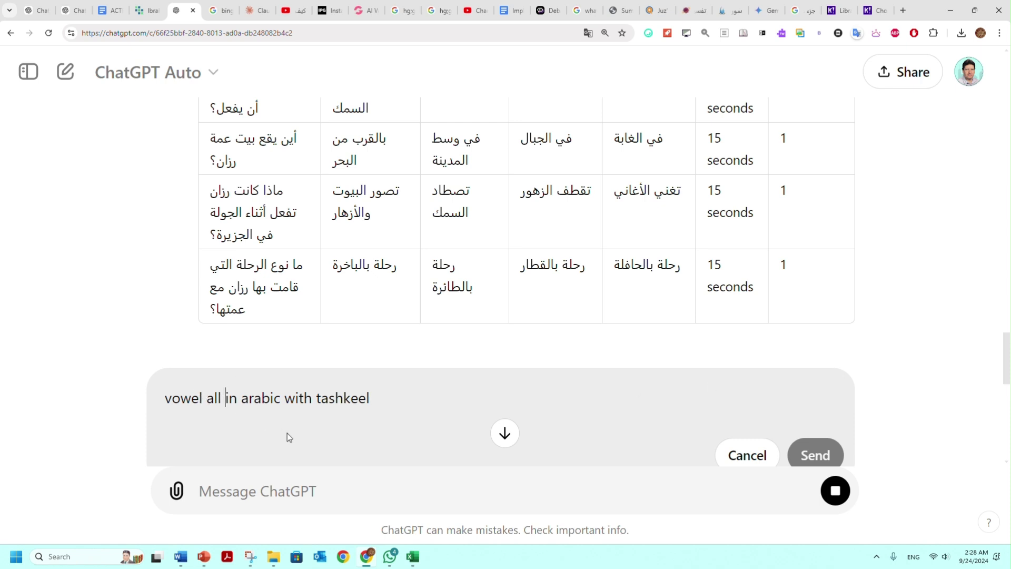
text(pre)
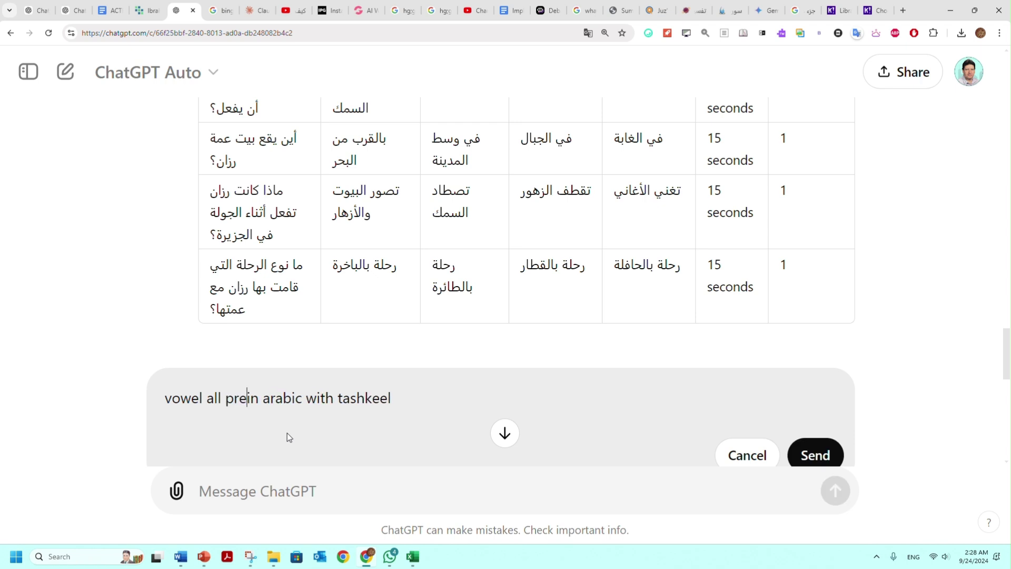
text(vious table)
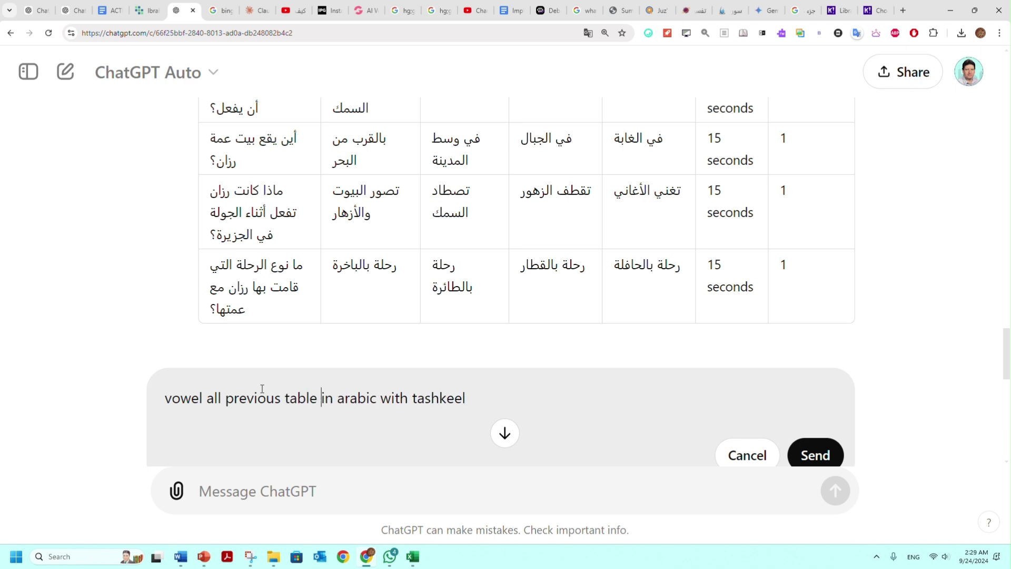
scroll(287, 433, down, 9)
scroll(380, 377, down, 3)
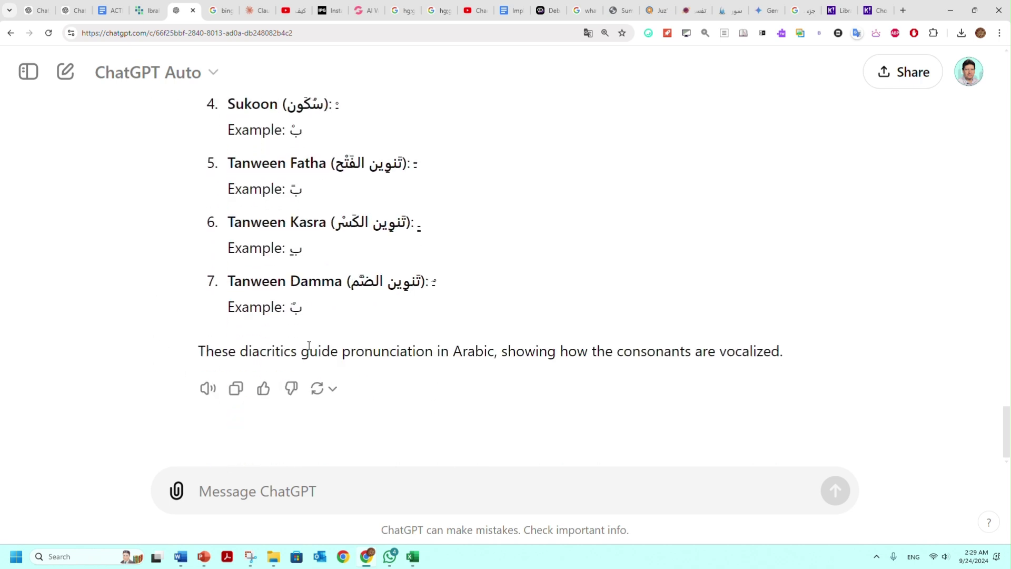
scroll(307, 349, up, 7)
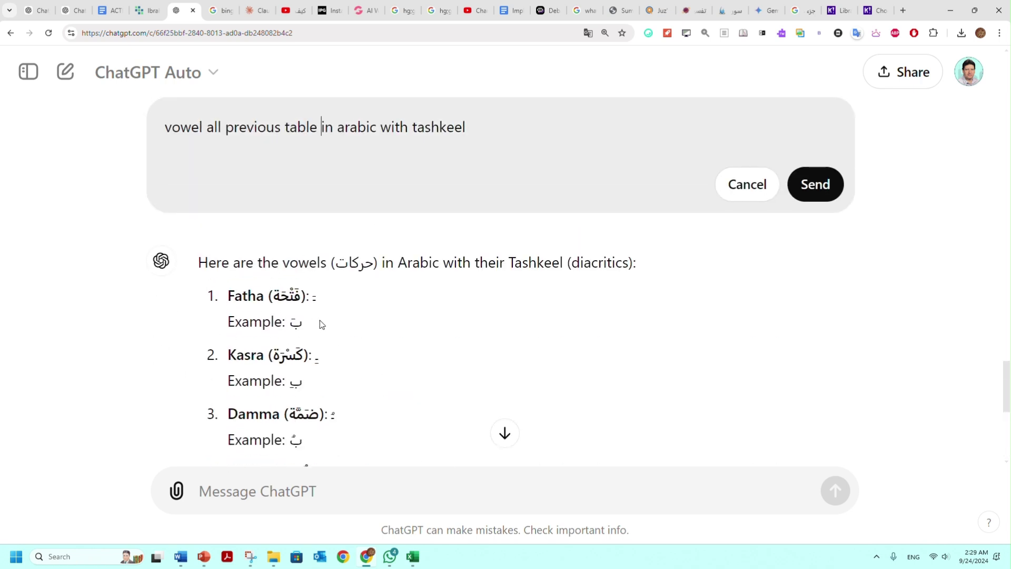
scroll(307, 289, up, 2)
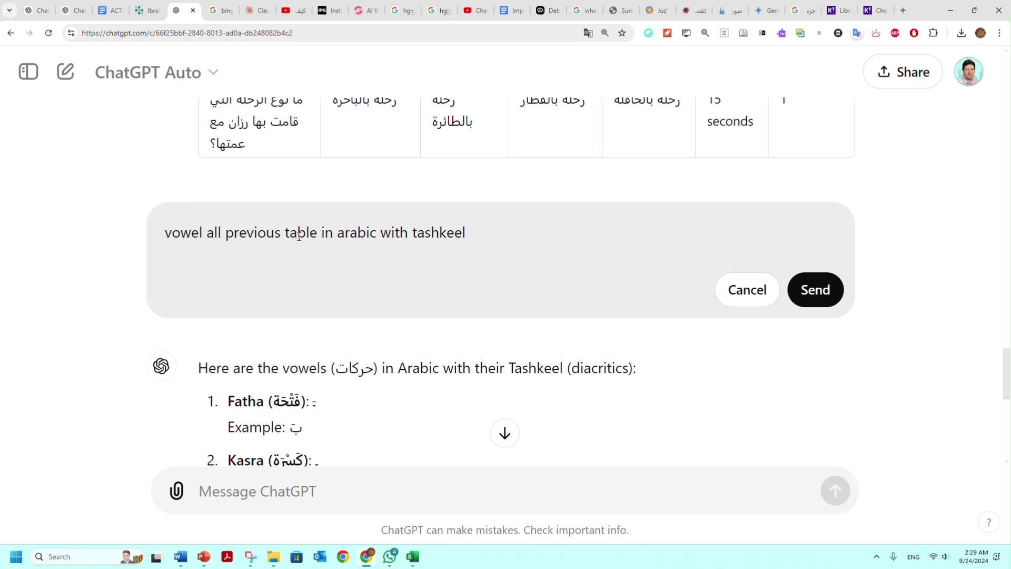
click(804, 290)
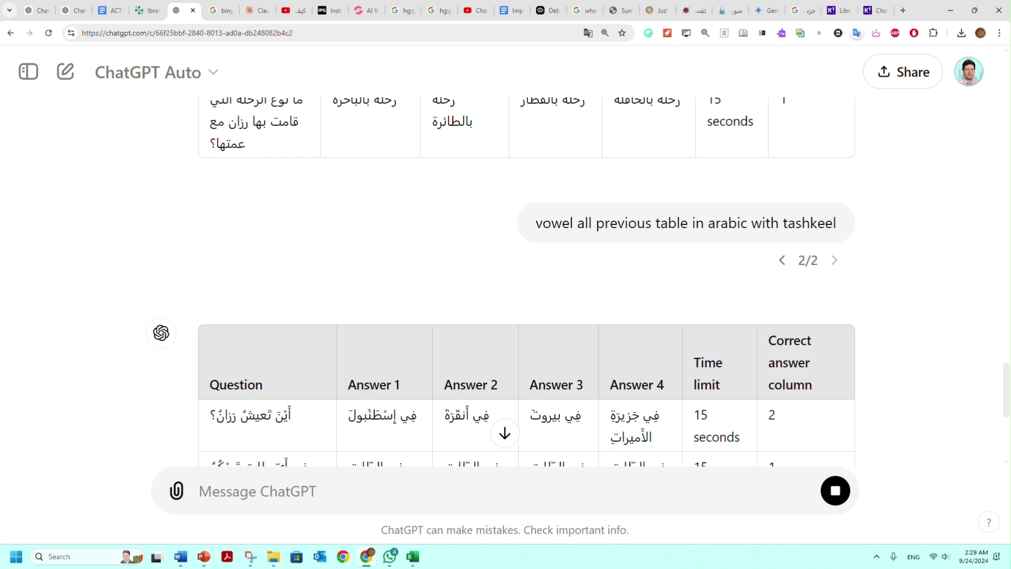
Compare the newly generated vowelled question table with the original unvowelled one, including the correct answer column.
scroll(190, 251, down, 4)
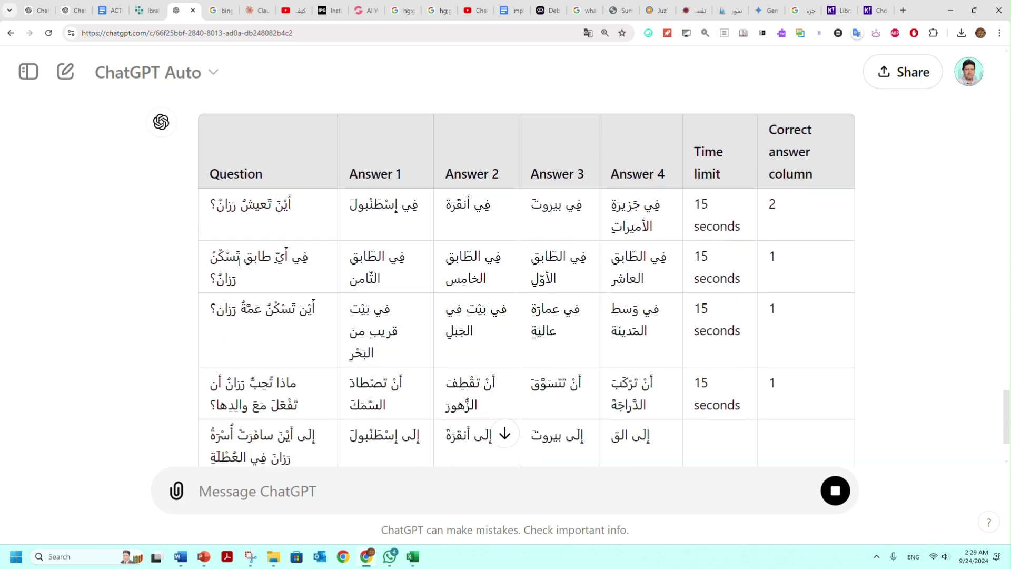
scroll(221, 301, down, 2)
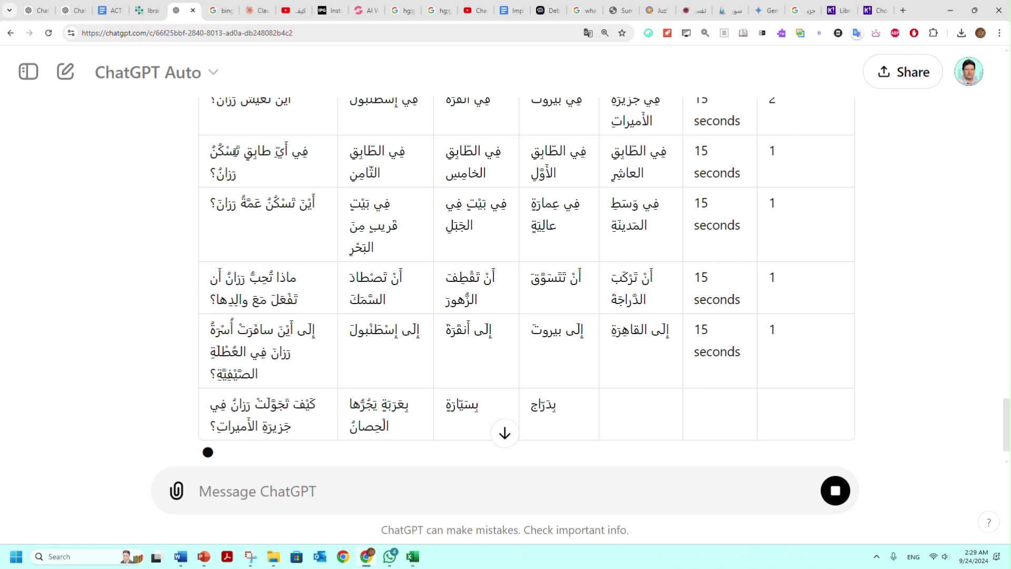
scroll(527, 282, down, 2)
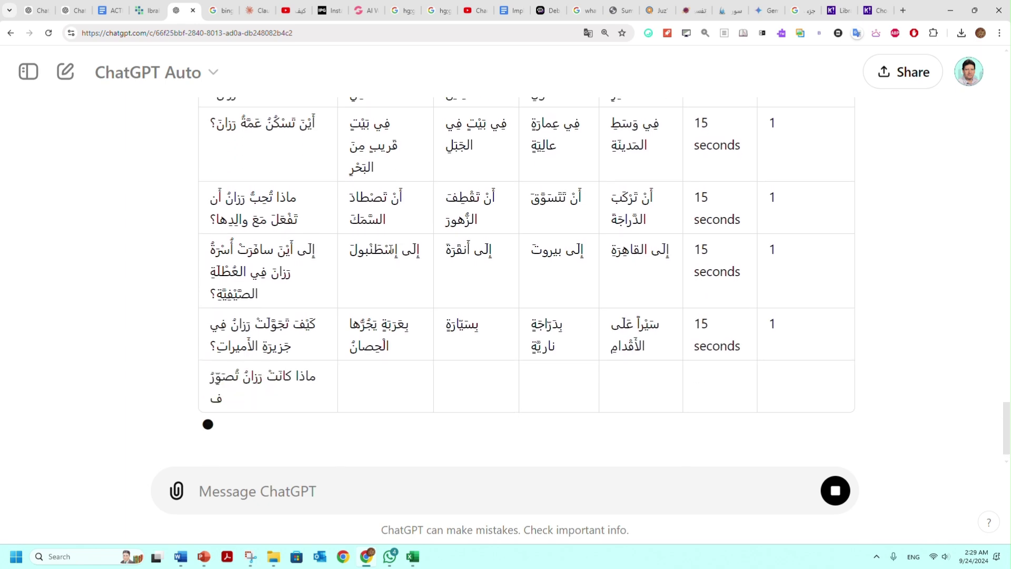
scroll(612, 339, up, 6)
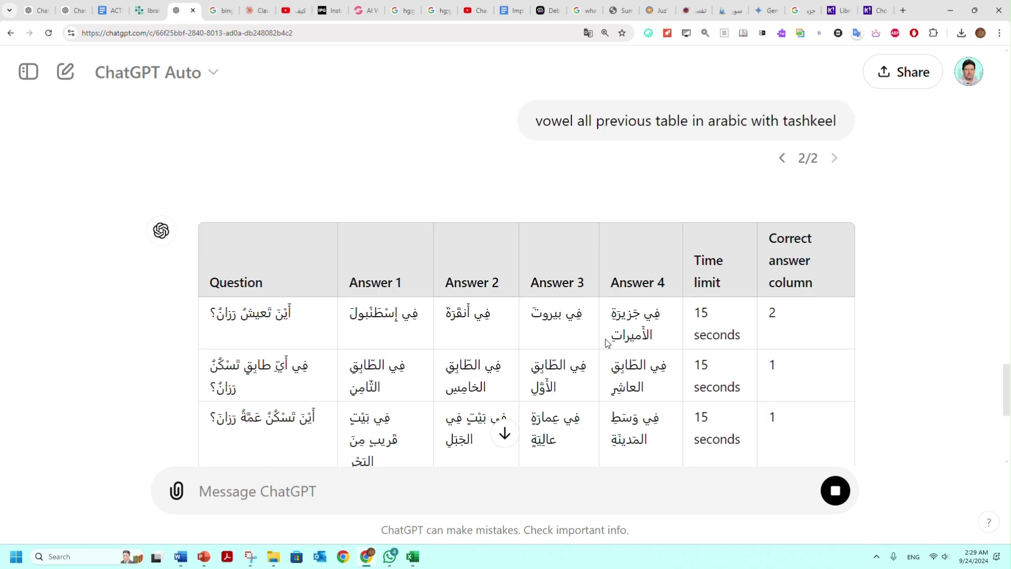
scroll(609, 344, up, 15)
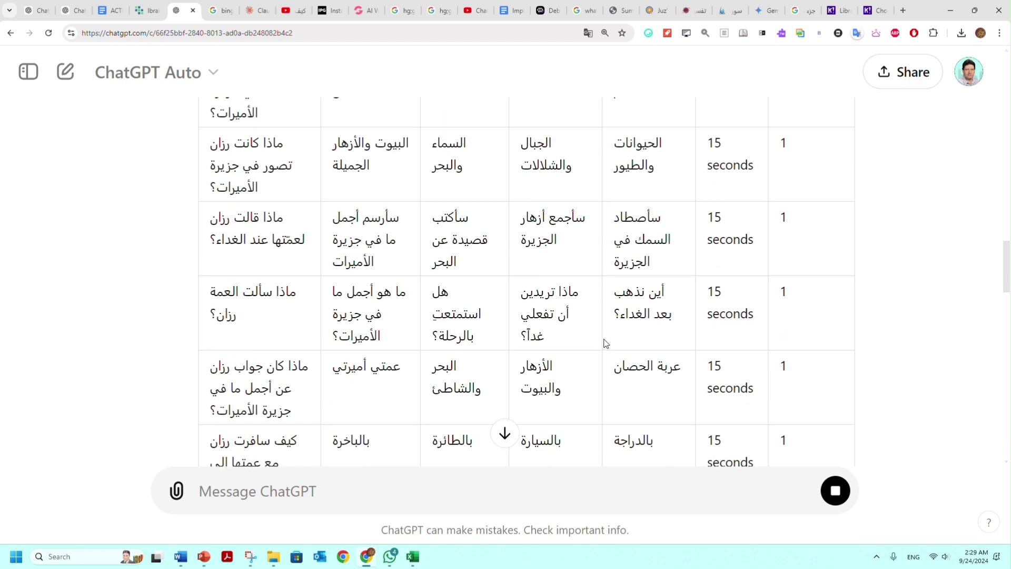
scroll(459, 300, up, 8)
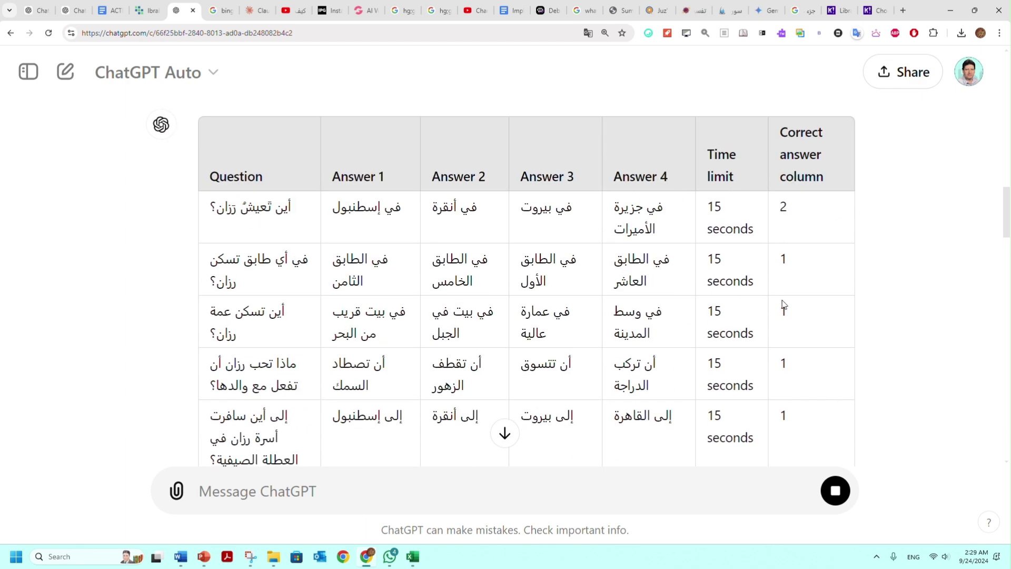
scroll(783, 303, down, 20)
scroll(735, 301, down, 15)
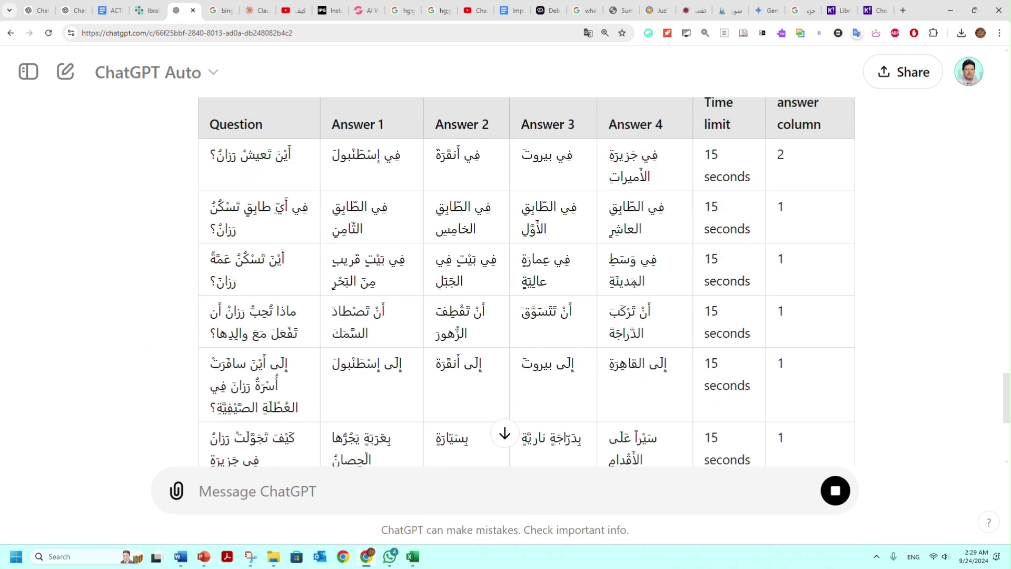
scroll(634, 285, down, 6)
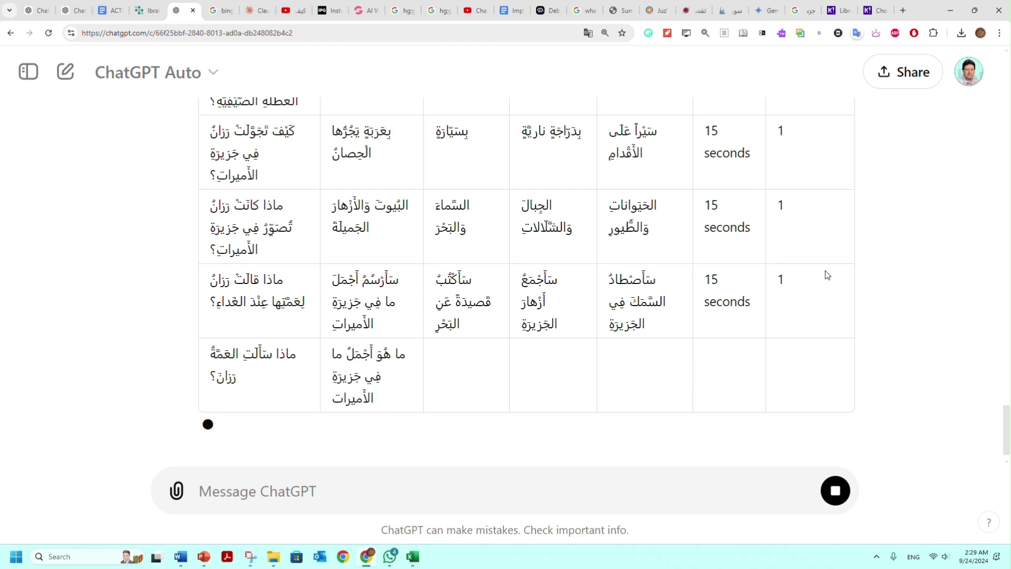
scroll(463, 246, up, 10)
scroll(463, 246, up, 20)
scroll(463, 246, up, 4)
scroll(463, 249, down, 20)
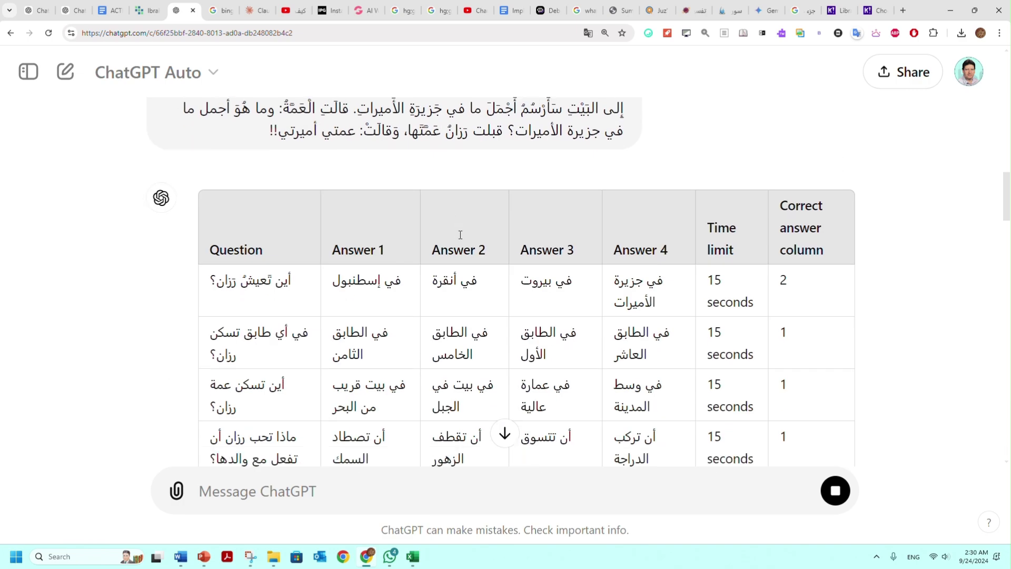
scroll(460, 235, down, 15)
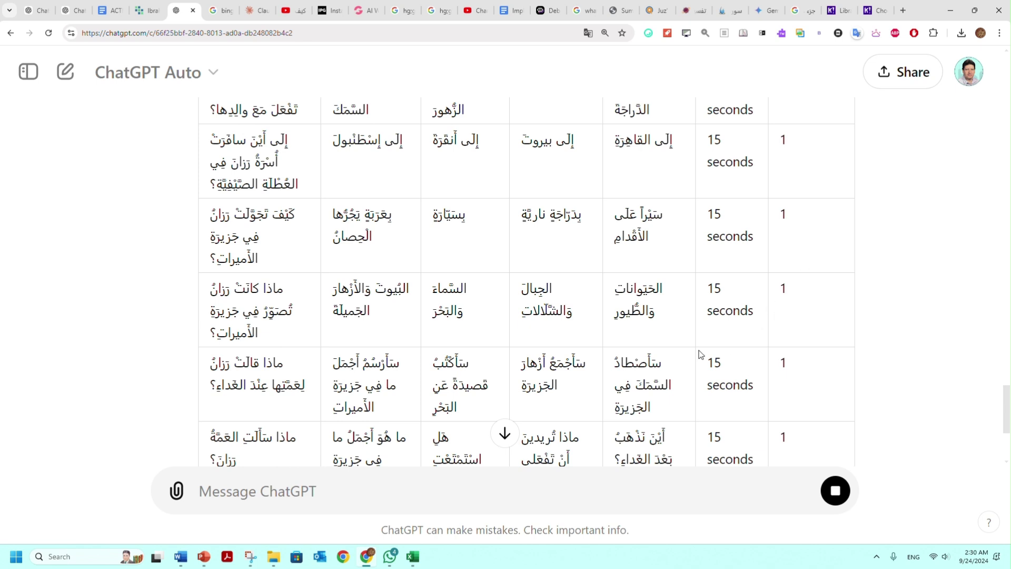
scroll(643, 300, down, 5)
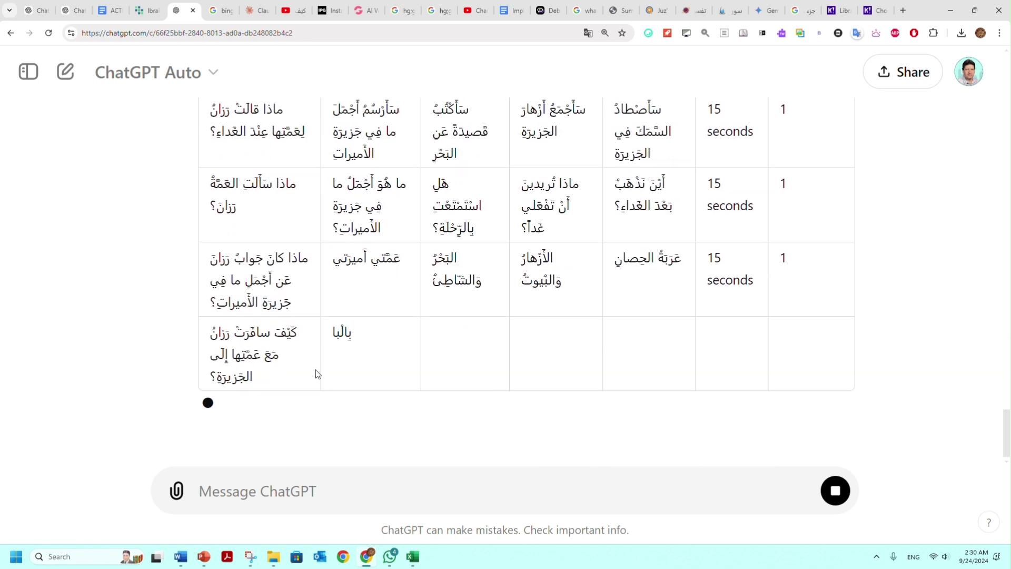
Write the follow-up request "randamize the correct answer number" in the chat without sending it.
click(310, 494)
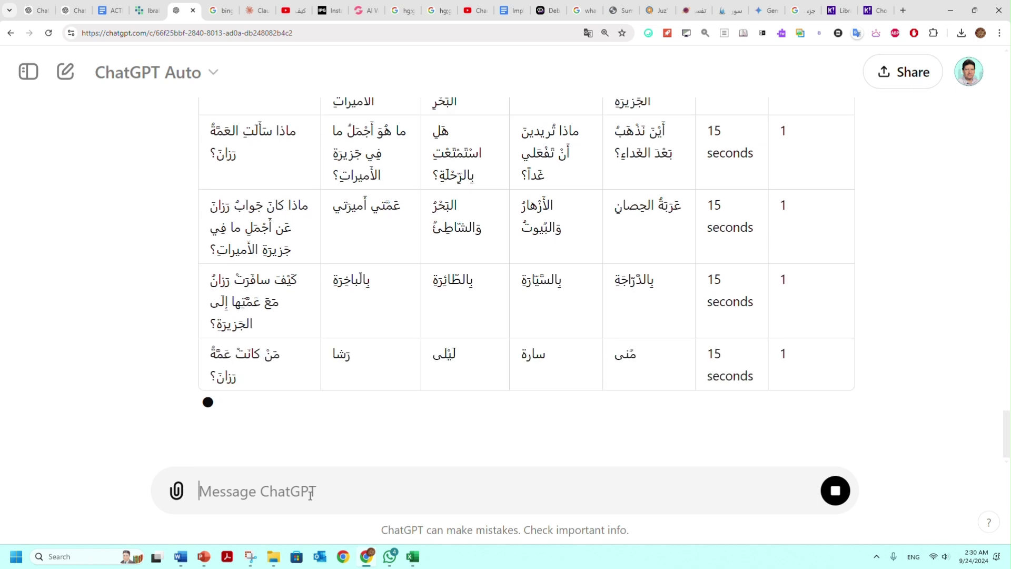
text(randa)
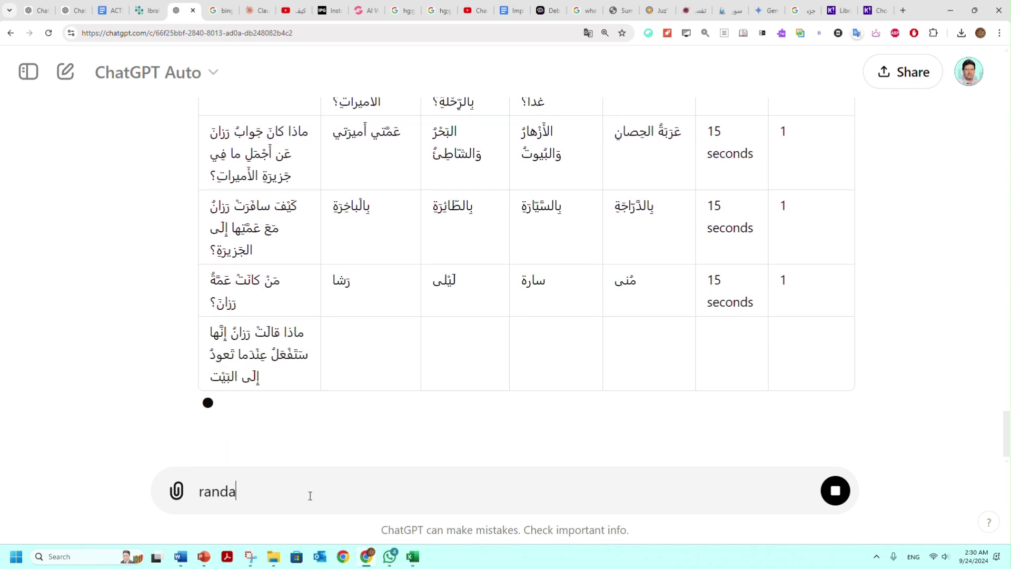
text(mize )
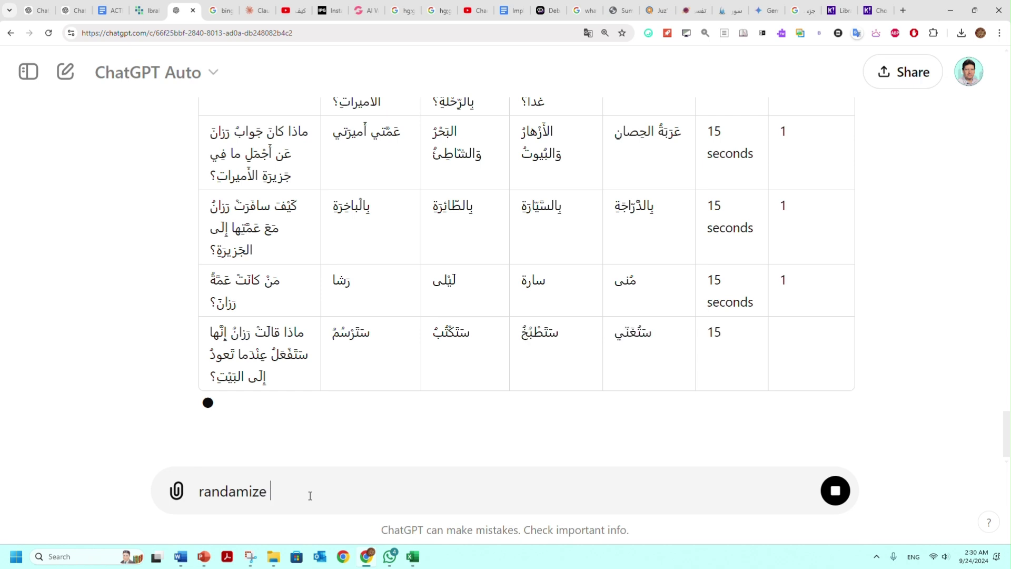
text(the )
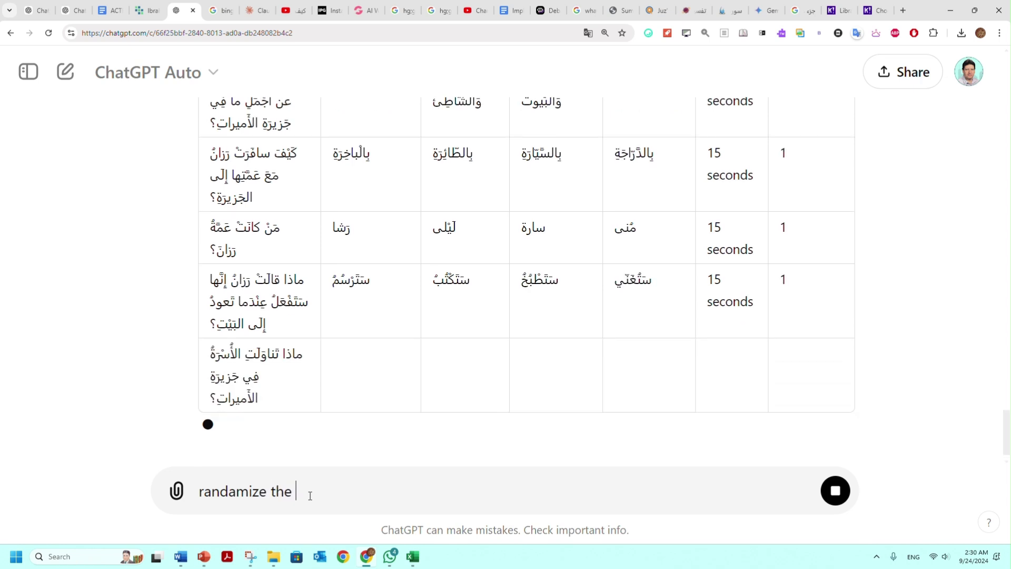
text(correct answer)
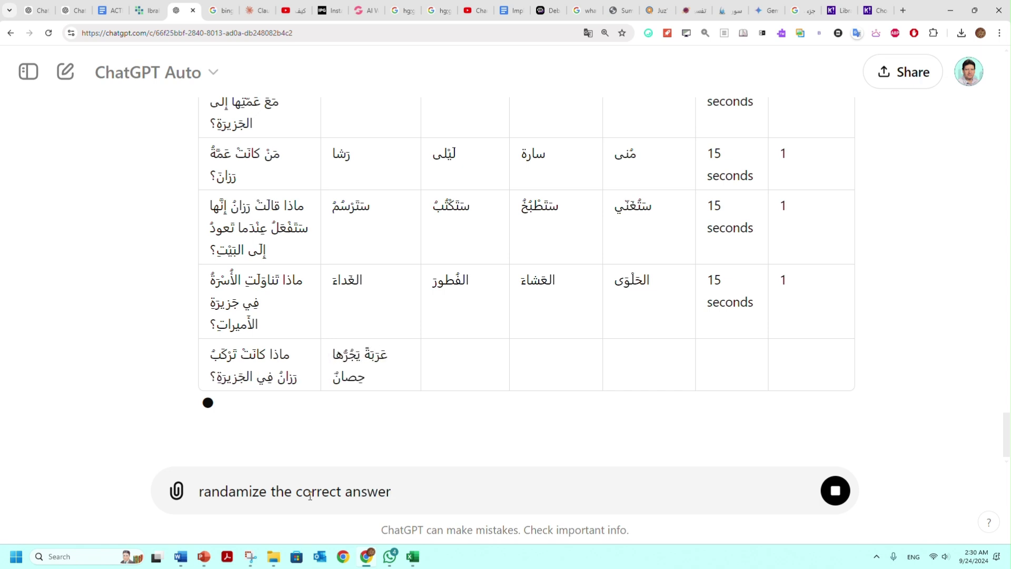
text( b)
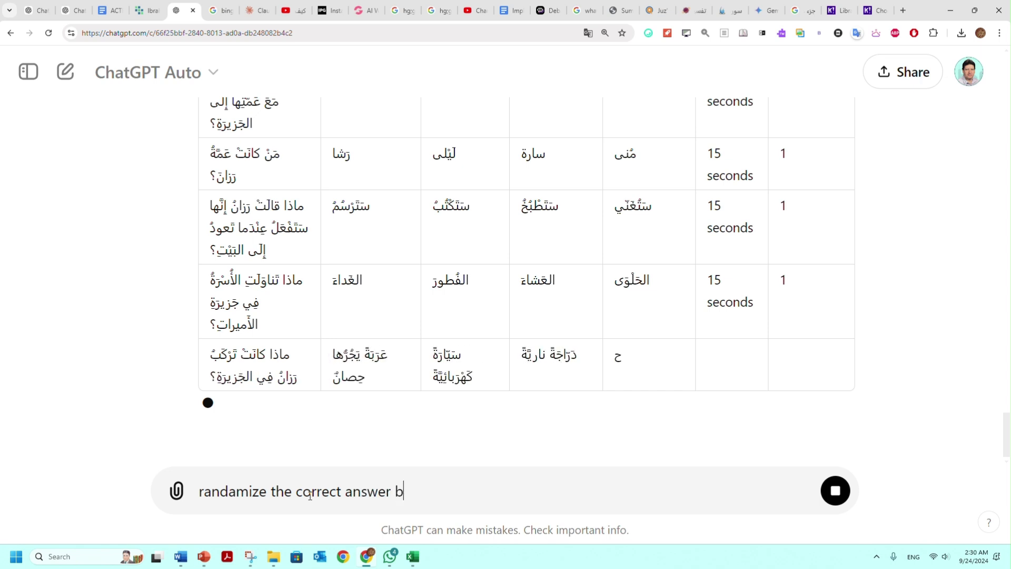
key(BackSpace)
text(number)
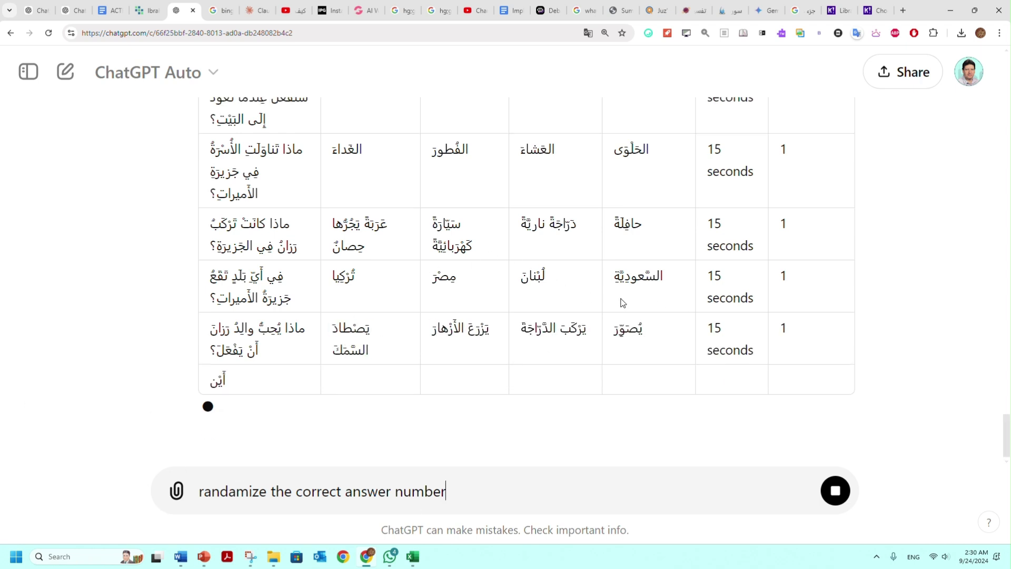
Check the last rows of the vowelled table against the original, dismiss the plan limit notice, and send the drafted request.
scroll(727, 319, up, 12)
scroll(739, 340, down, 10)
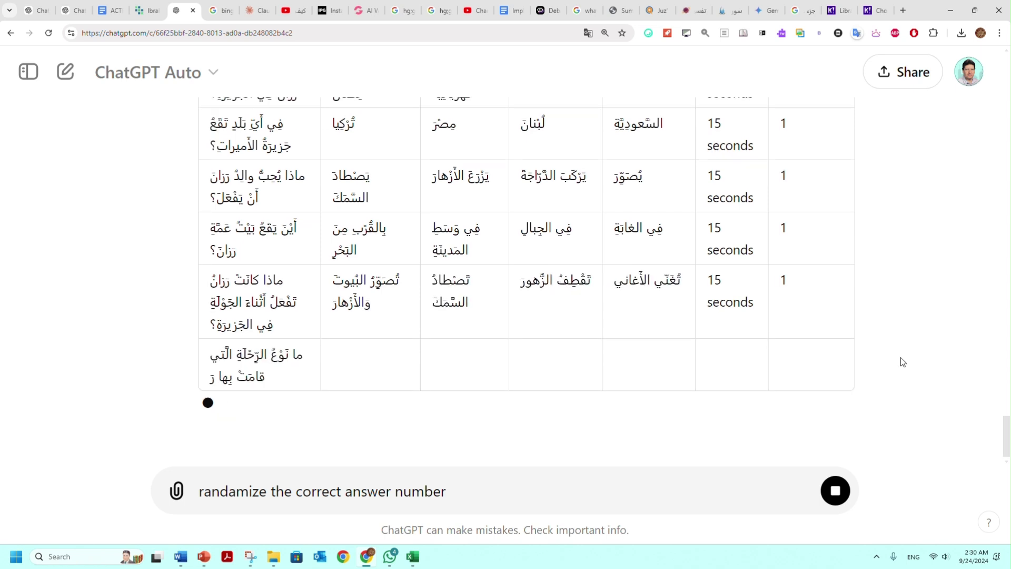
scroll(384, 310, up, 2)
scroll(384, 309, up, 15)
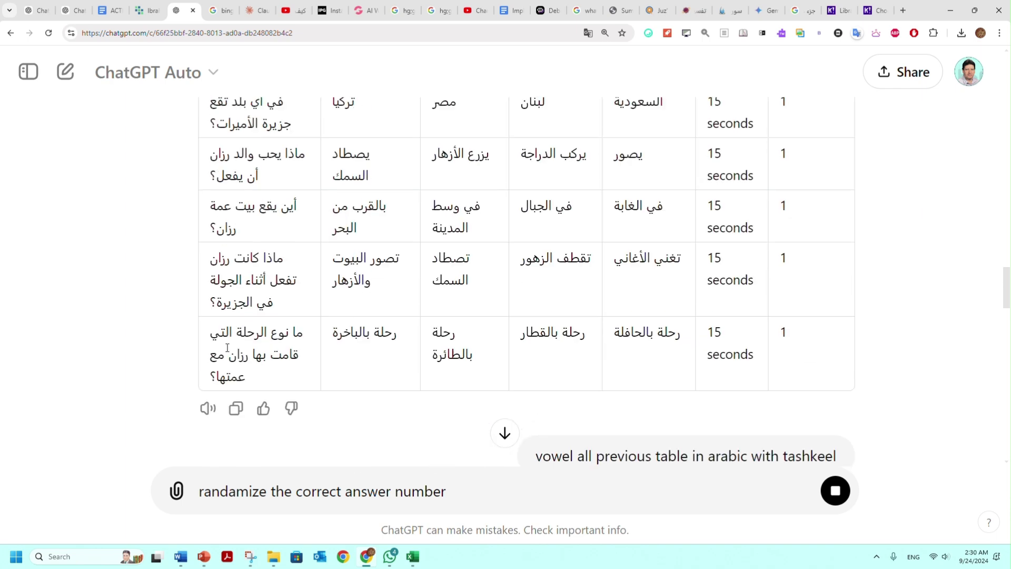
scroll(264, 344, down, 15)
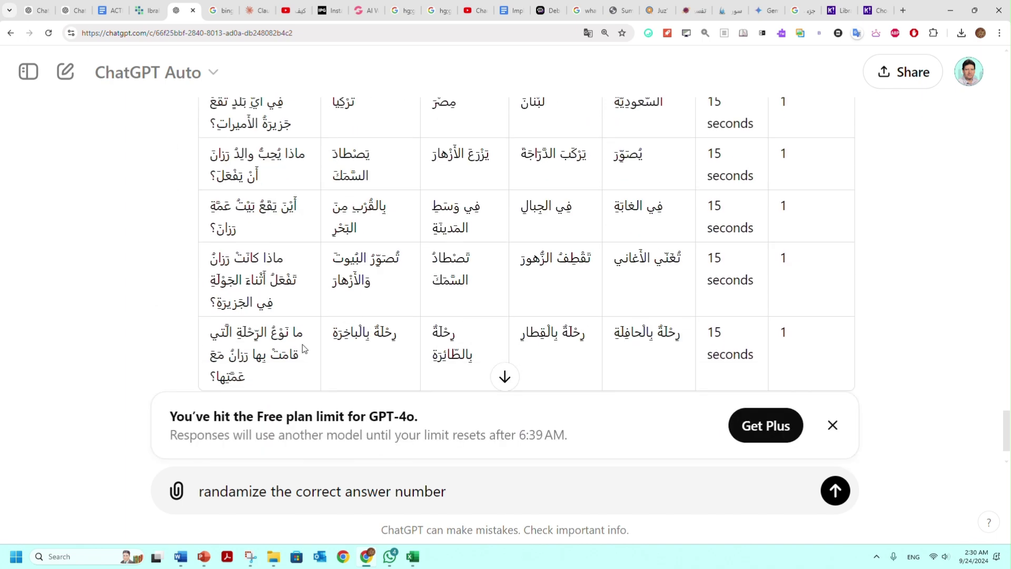
scroll(520, 394, down, 2)
click(832, 425)
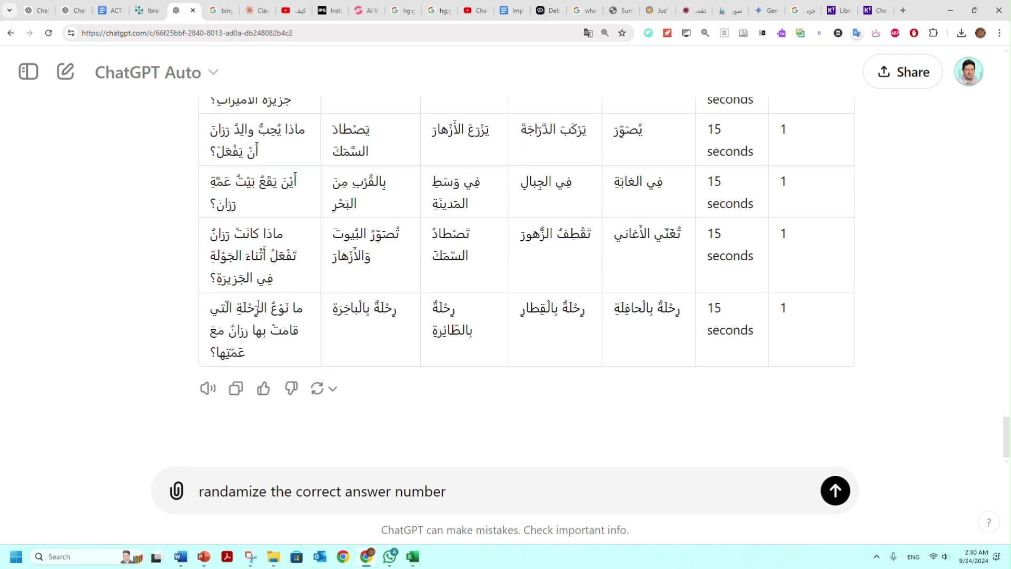
click(835, 491)
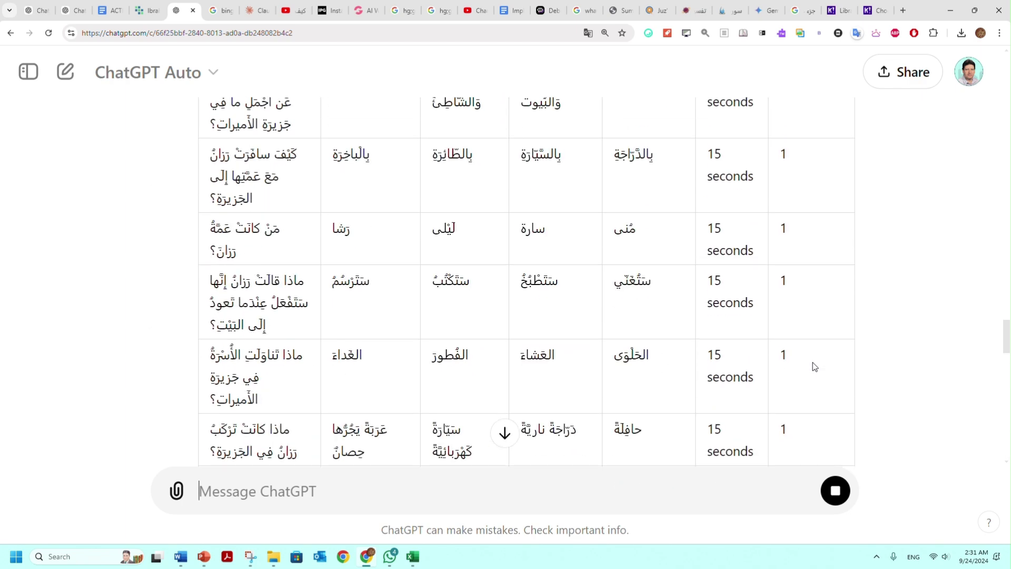
Copy all question rows of the randomized vowelled table, without its header row.
scroll(550, 288, down, 10)
scroll(550, 306, down, 10)
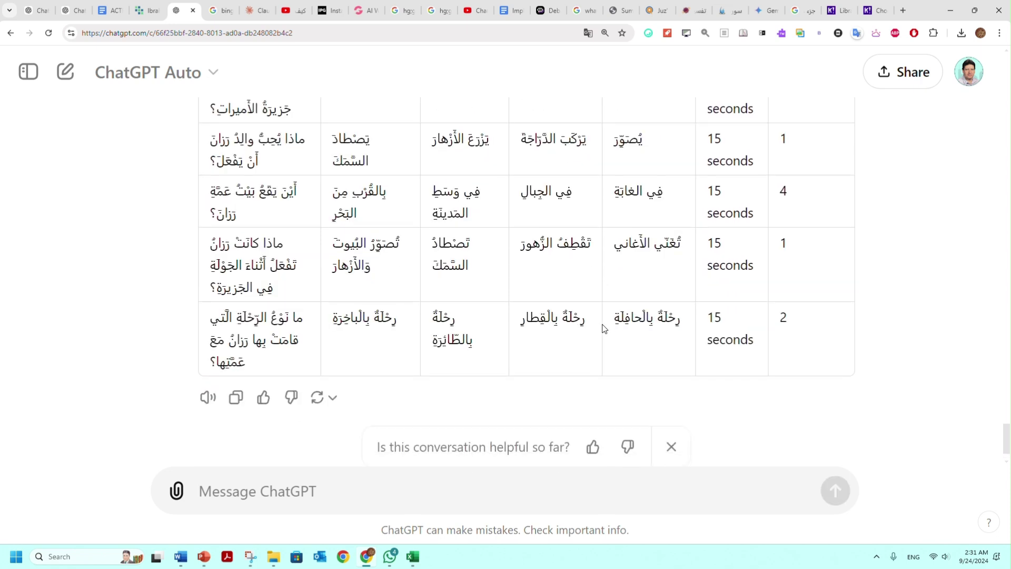
drag(802, 279, 204, 426)
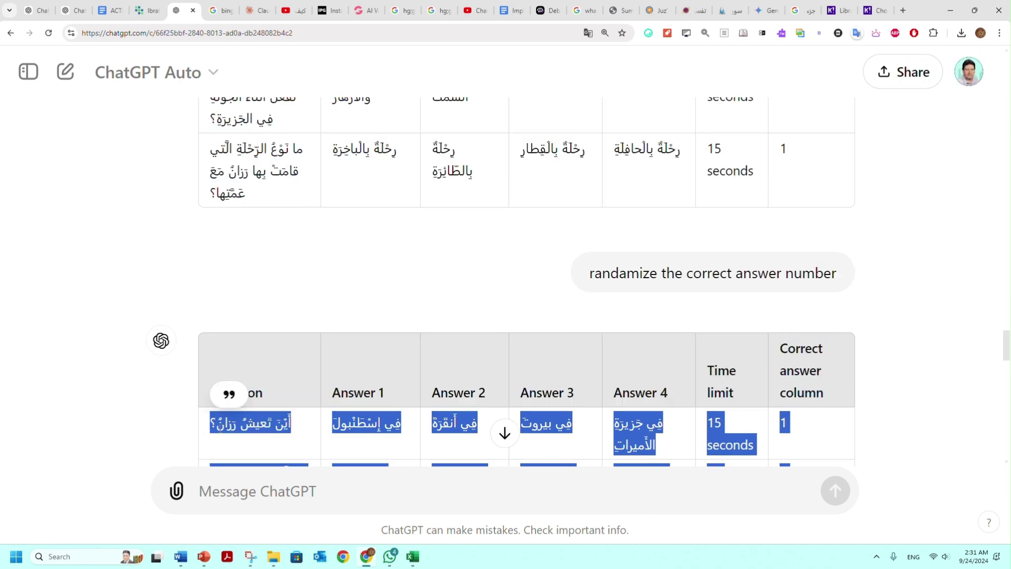
scroll(540, 374, down, 5)
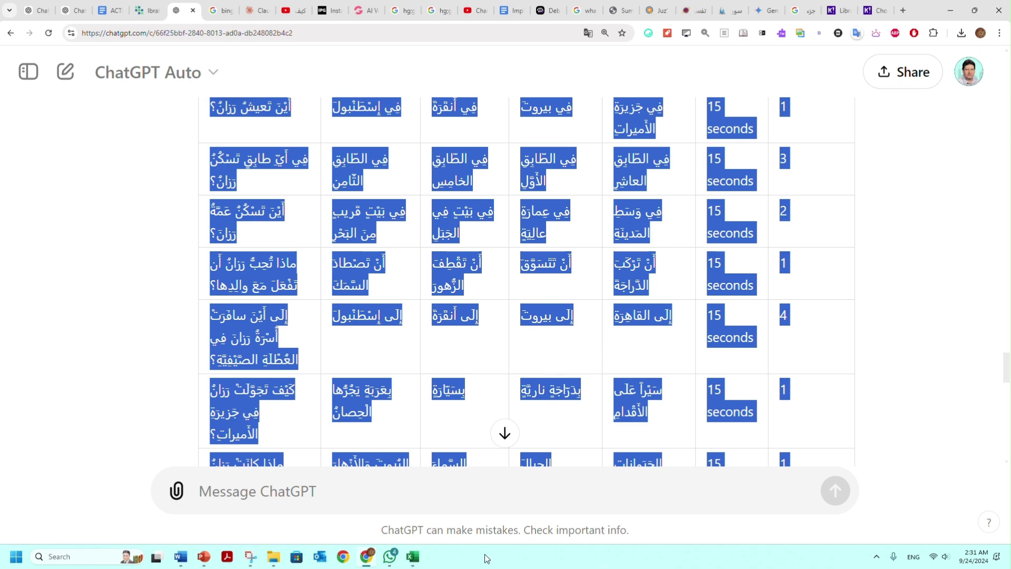
Switch to Kahoot 1.xlsx in Excel and paste the copied rows over the old questions from B10, matching destination formatting and accepting the size mismatch.
mouse_move(412, 564)
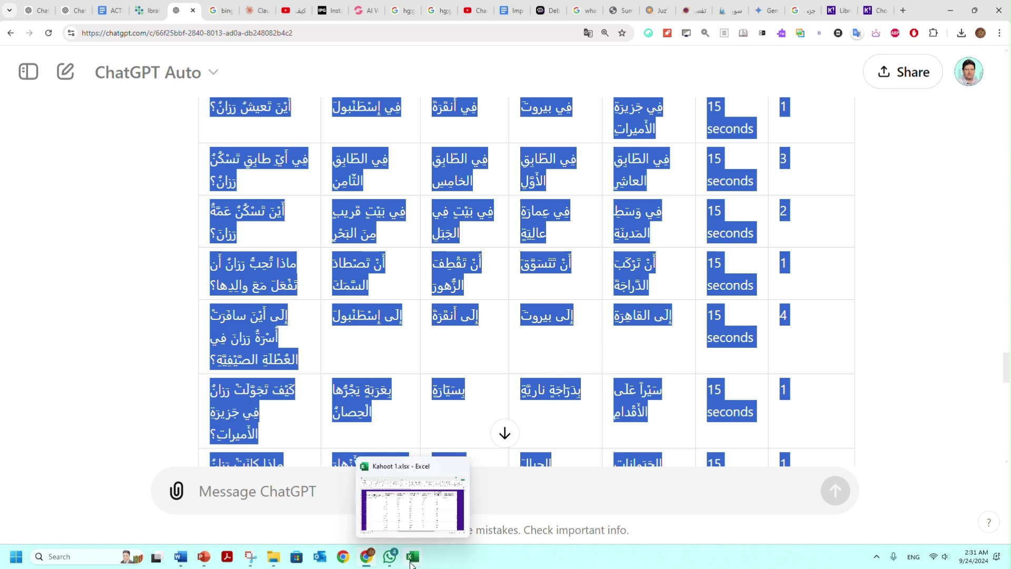
click(876, 11)
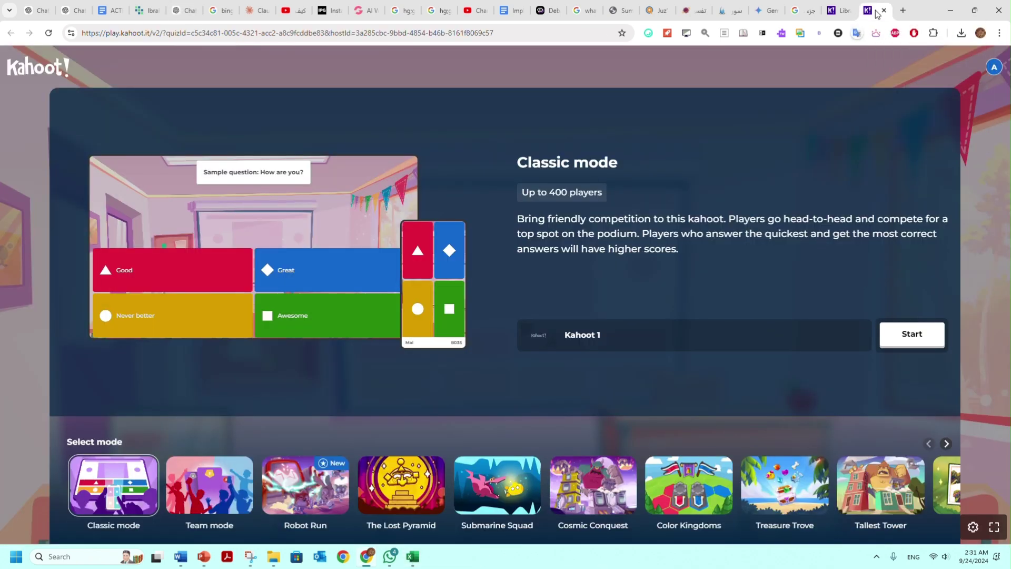
click(413, 559)
drag(82, 221, 866, 416)
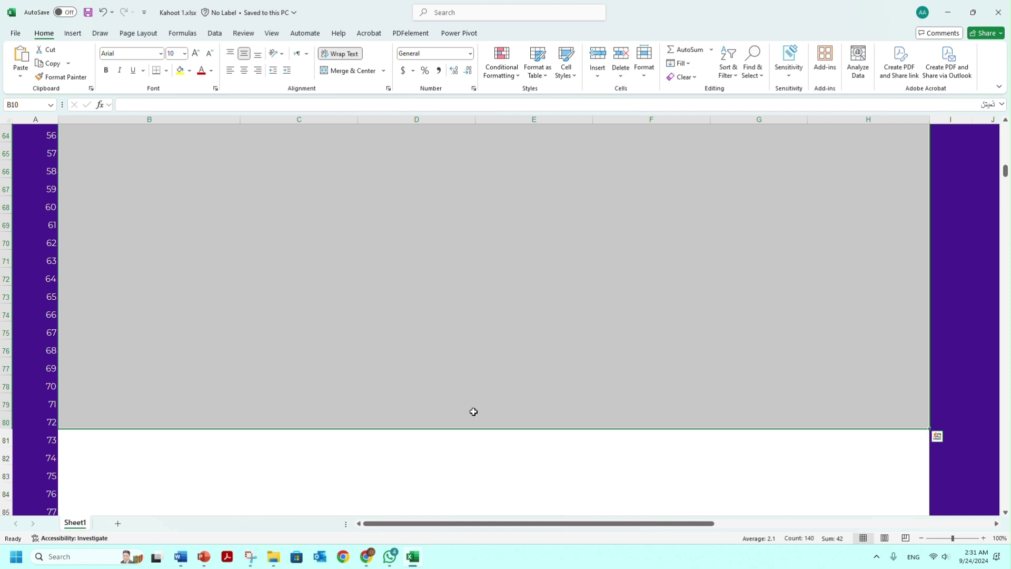
right_click(508, 301)
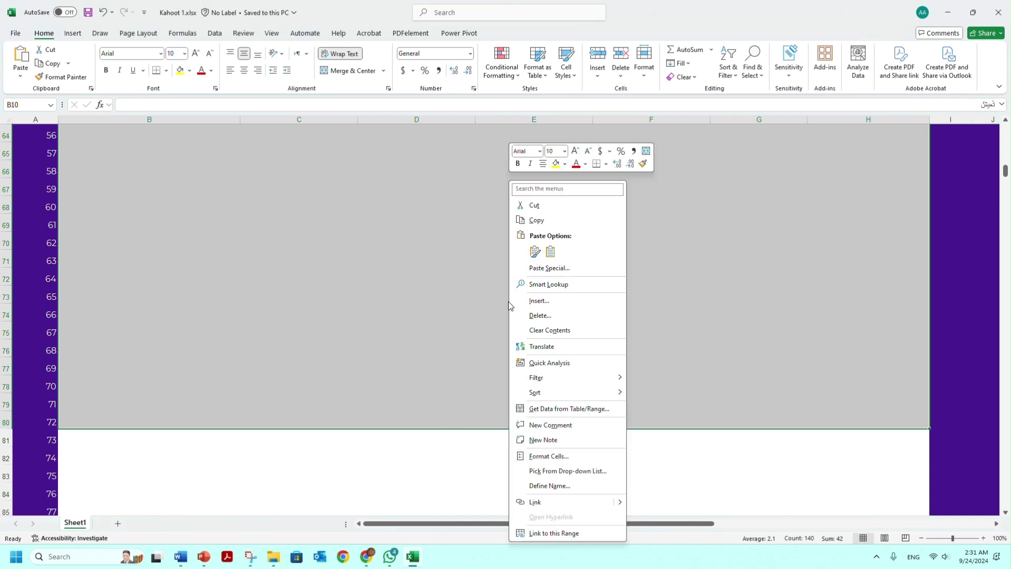
click(552, 253)
click(489, 306)
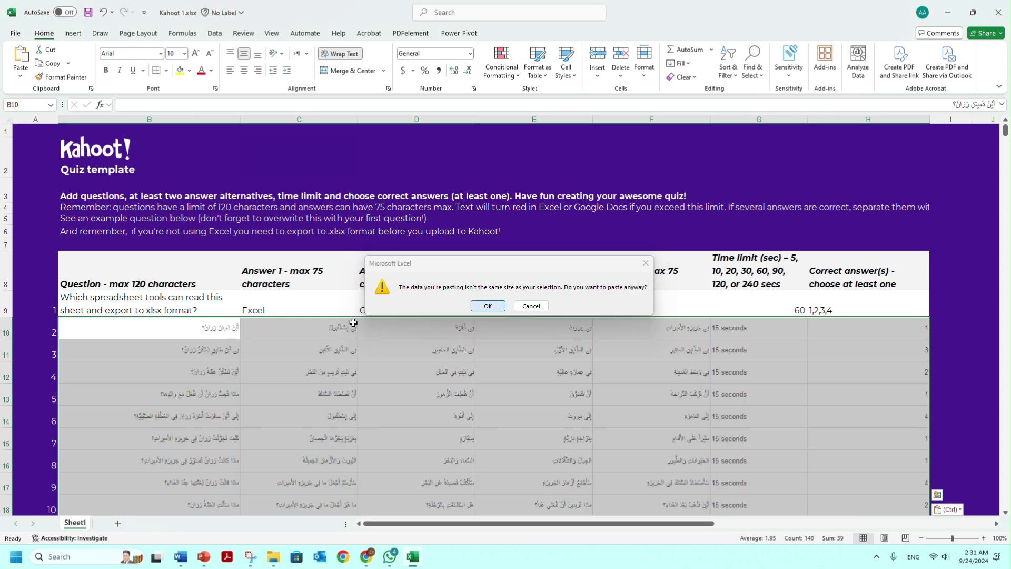
Save the workbook on drive F: as a new Excel workbook named Kahoot 2.
click(15, 33)
click(42, 200)
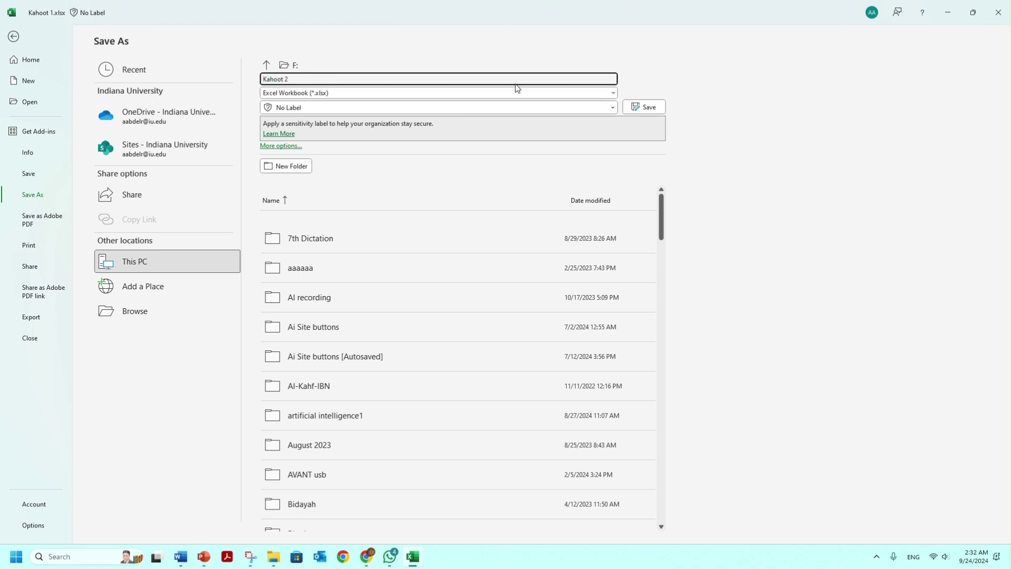
click(644, 107)
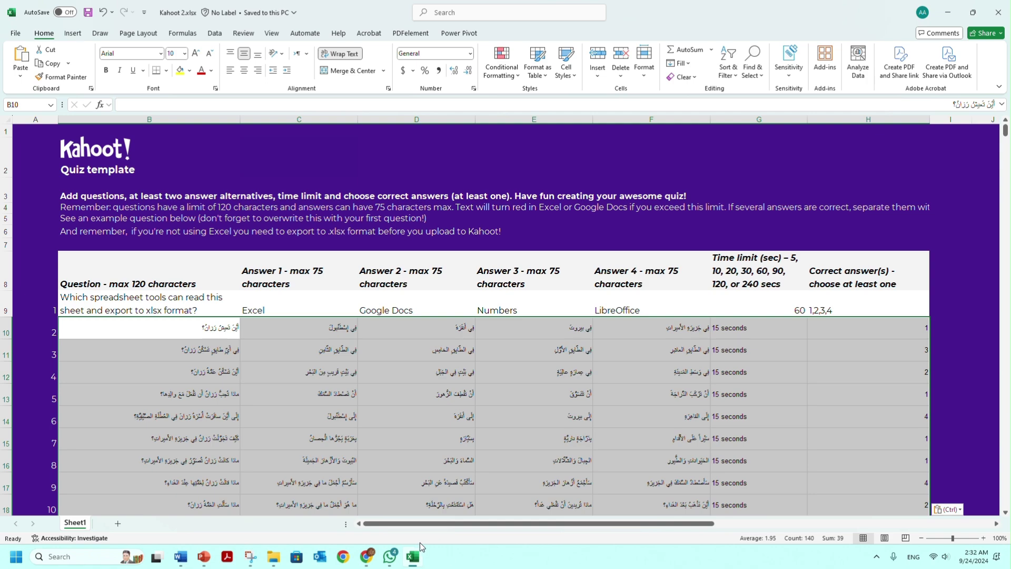
Switch to the Kahoot library in the browser and create a new kahoot from a blank canvas.
mouse_move(389, 558)
click(398, 481)
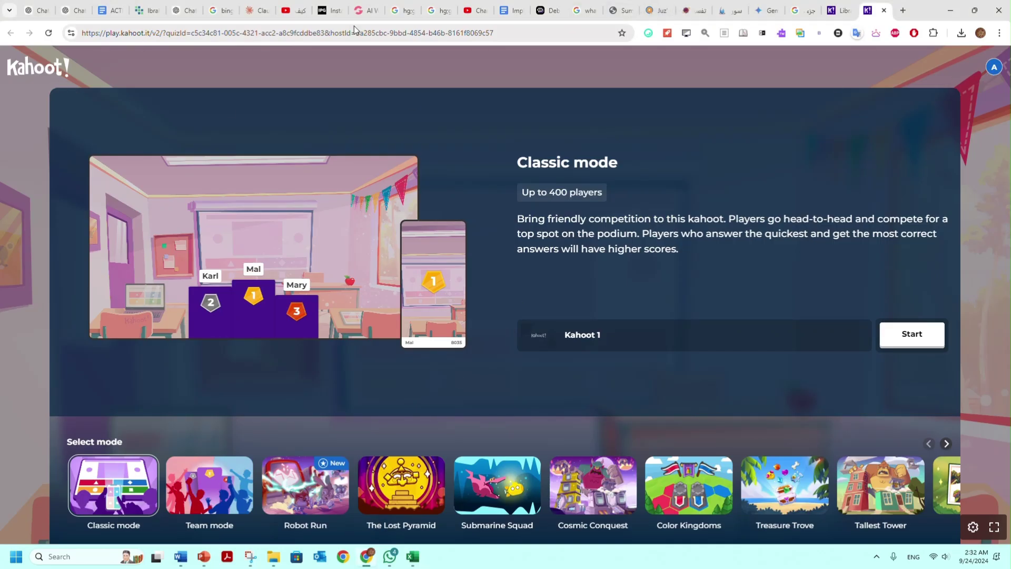
key(alt+Left)
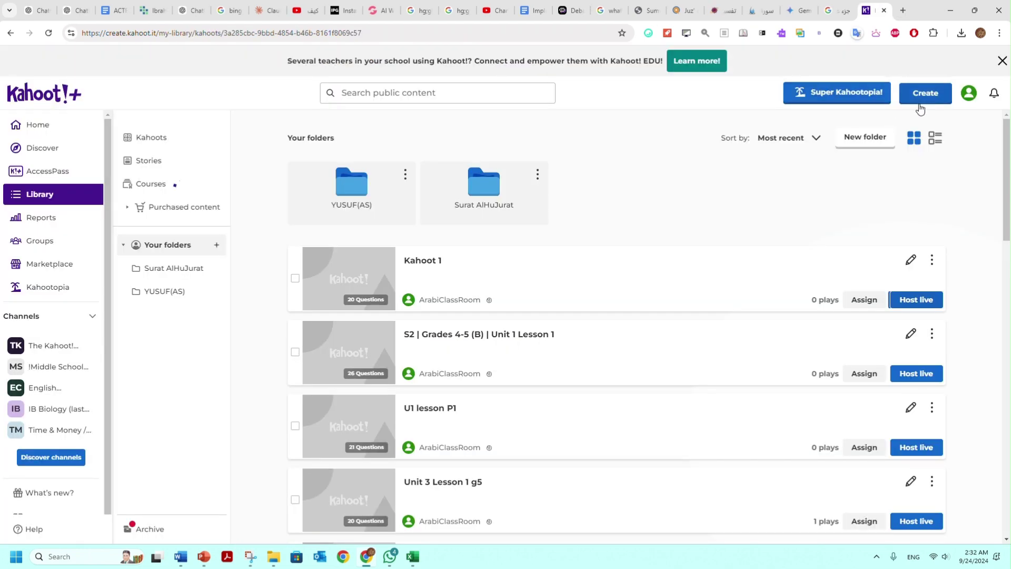
click(925, 95)
click(843, 138)
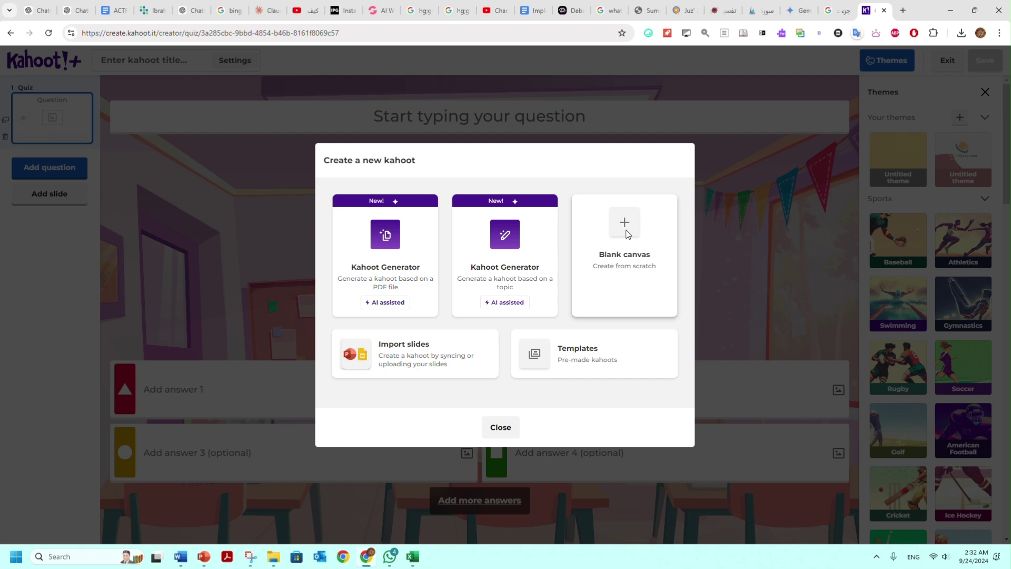
click(626, 231)
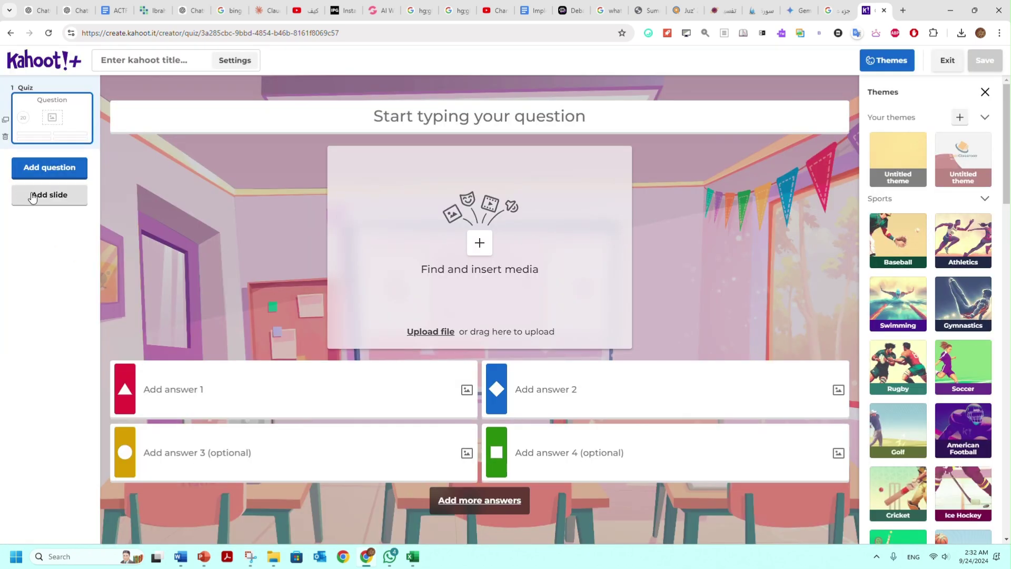
Import the spreadsheet Kahoot 2.xlsx from drive F: and add its questions to the kahoot.
click(47, 169)
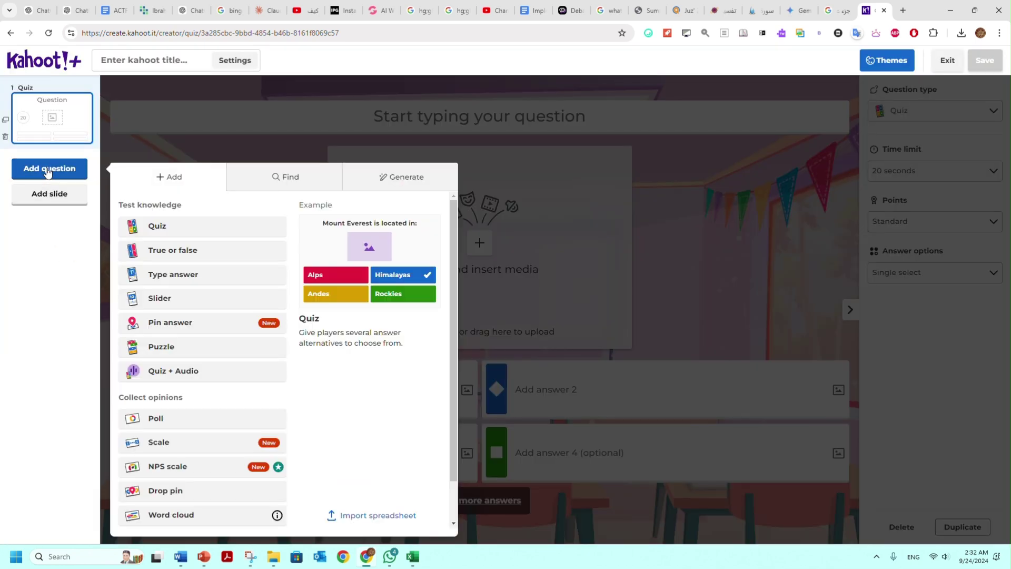
click(376, 517)
click(494, 314)
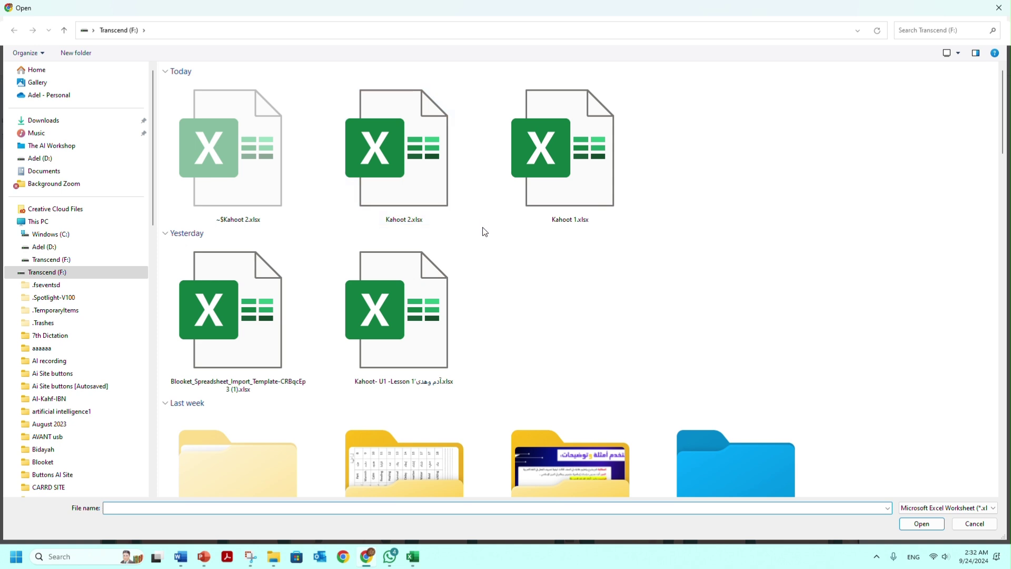
click(403, 175)
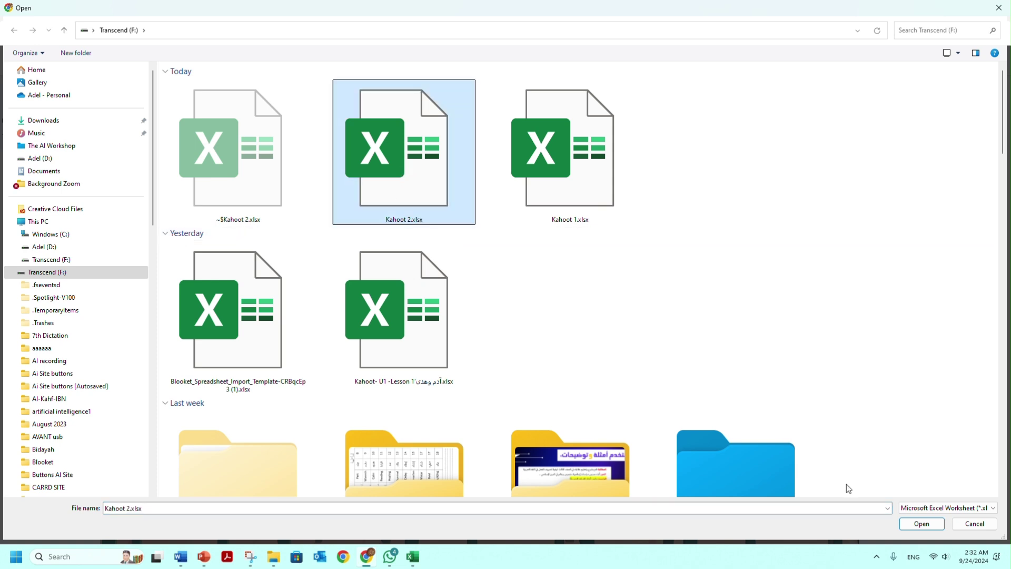
click(922, 523)
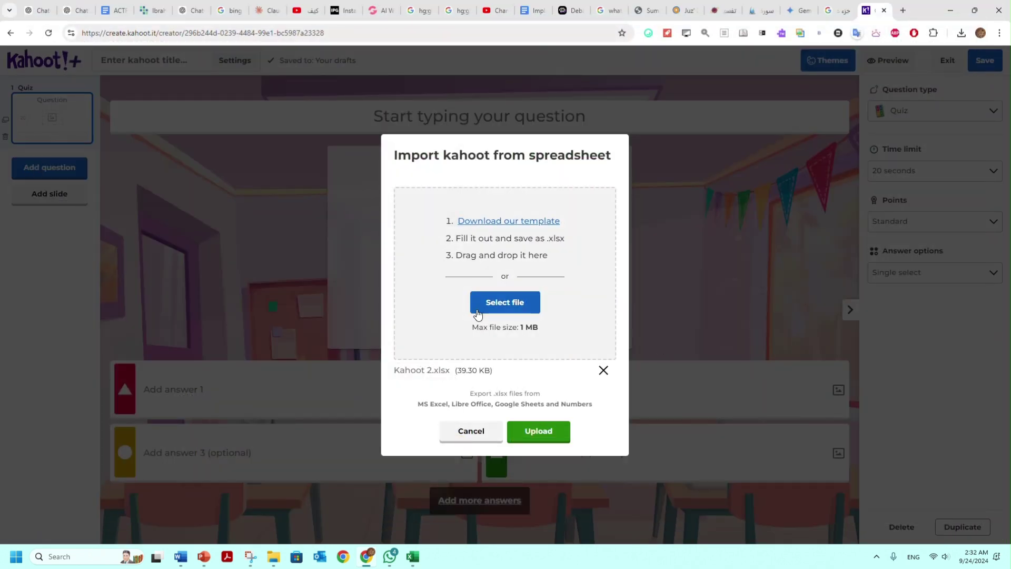
click(533, 436)
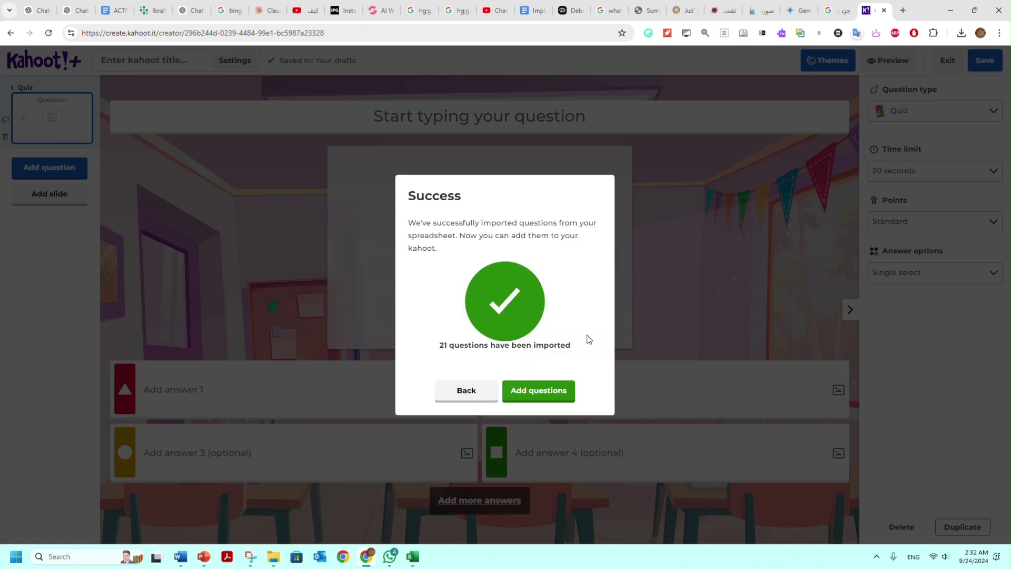
click(531, 394)
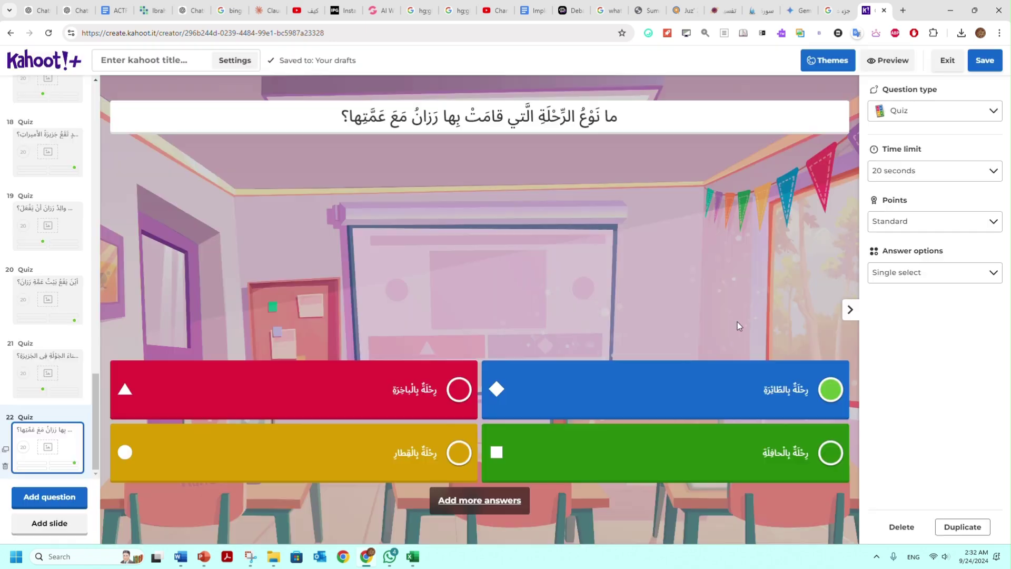
Delete the empty first question and the template's example question about spreadsheet tools.
scroll(26, 138, up, 20)
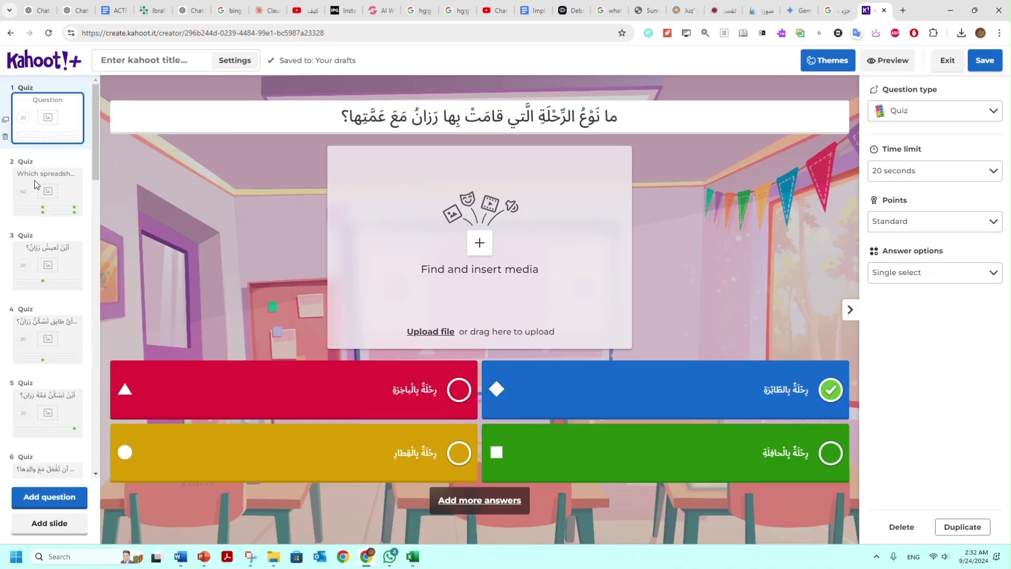
click(29, 103)
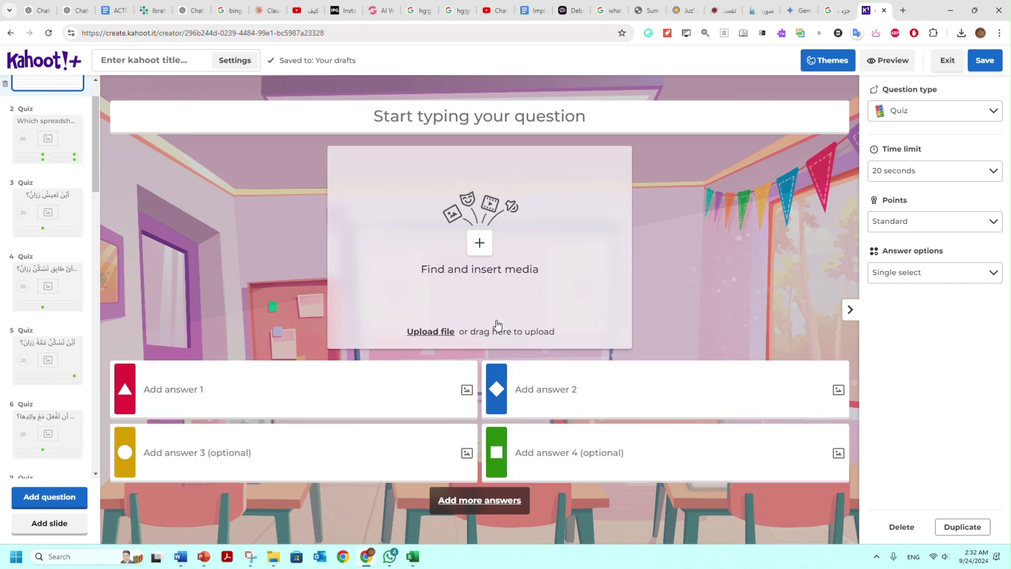
scroll(30, 144, up, 1)
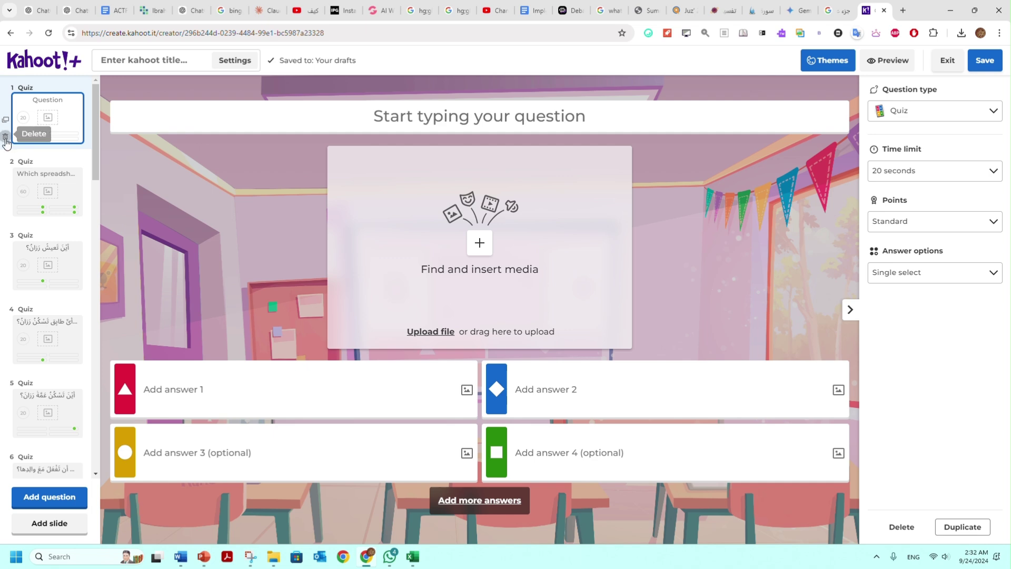
click(5, 137)
click(539, 340)
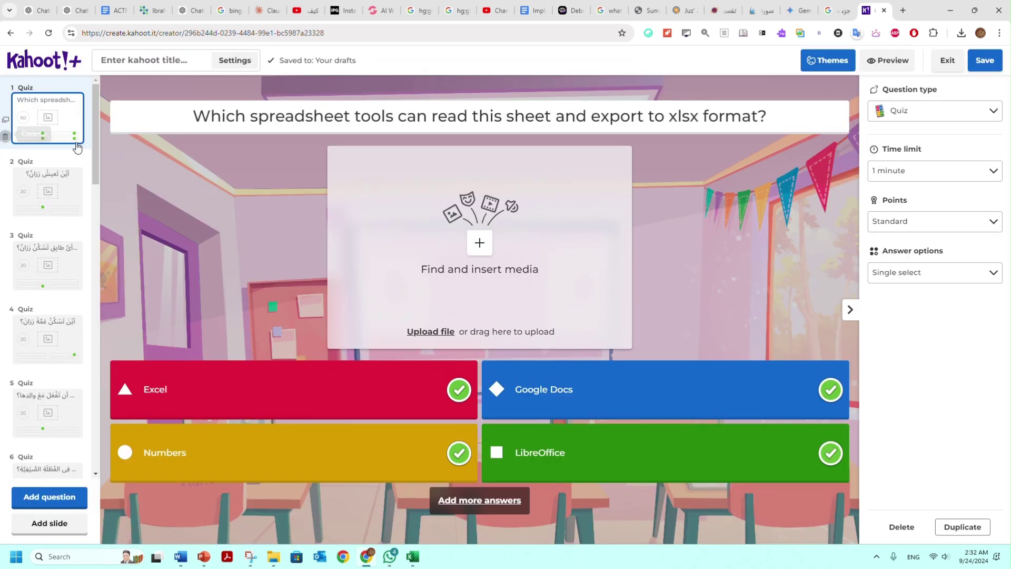
click(5, 136)
click(539, 340)
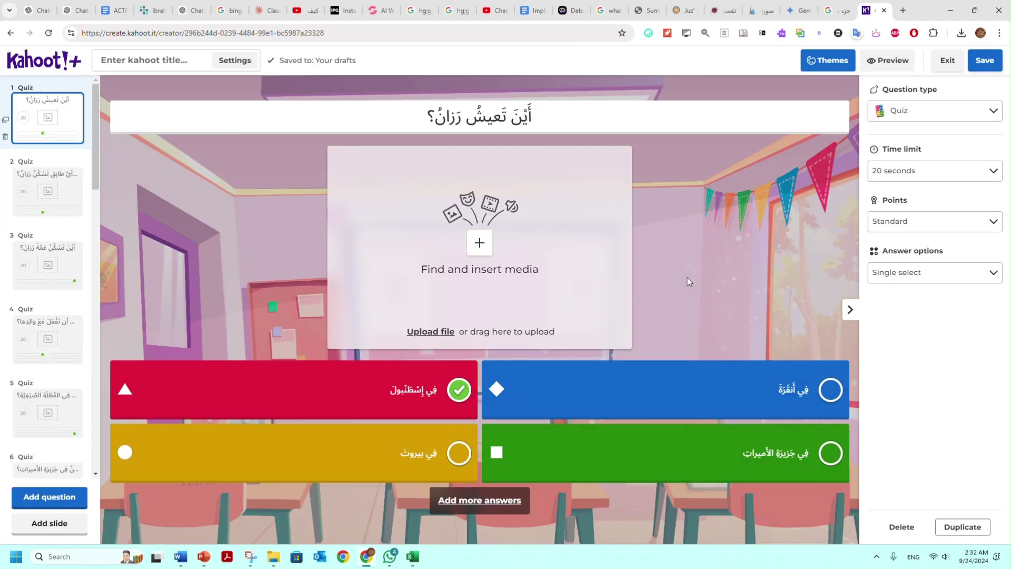
Save the kahoot with the title "Kahoot 2" and return to the library.
click(985, 62)
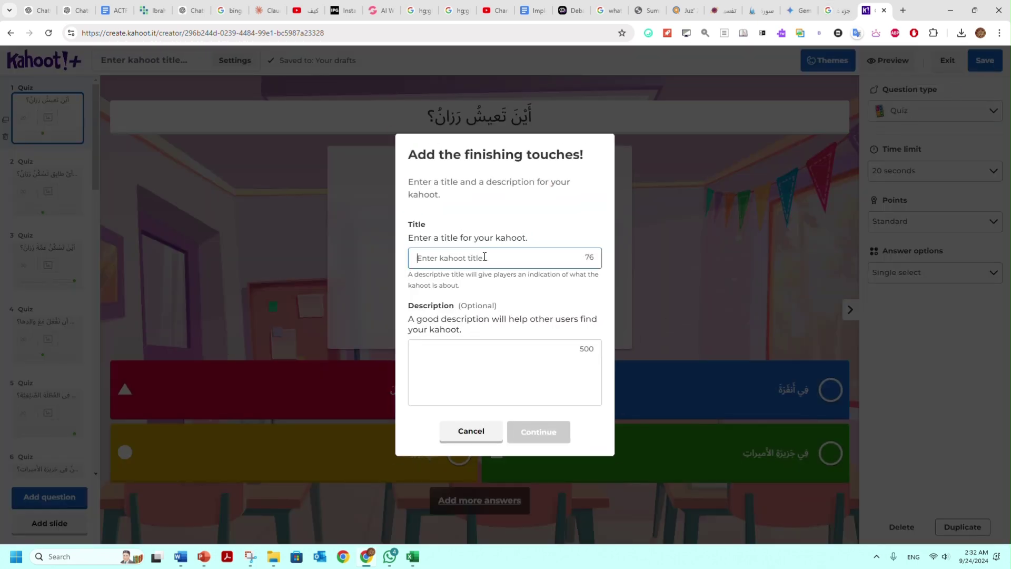
text(ahoo)
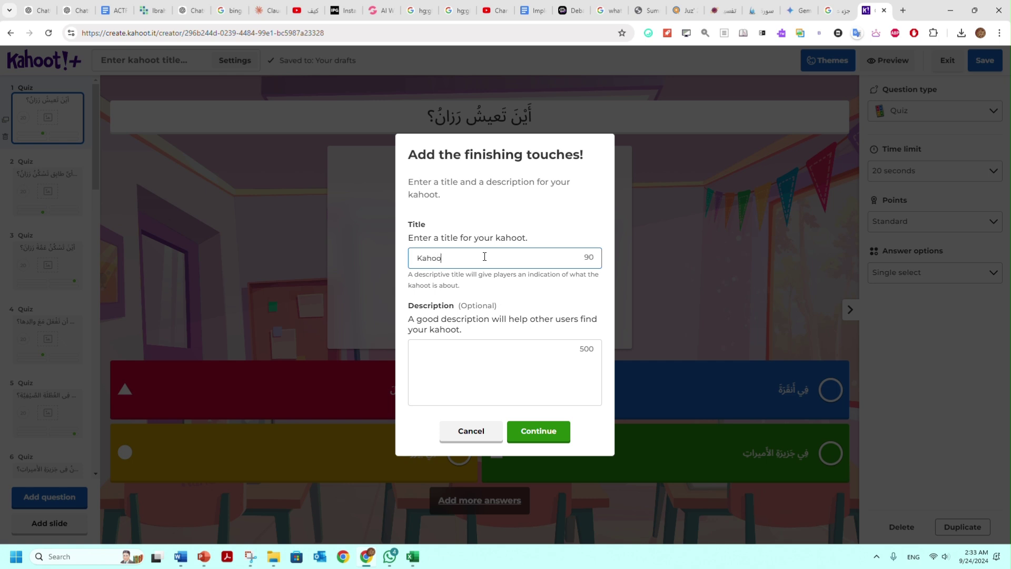
text(t 2)
click(551, 432)
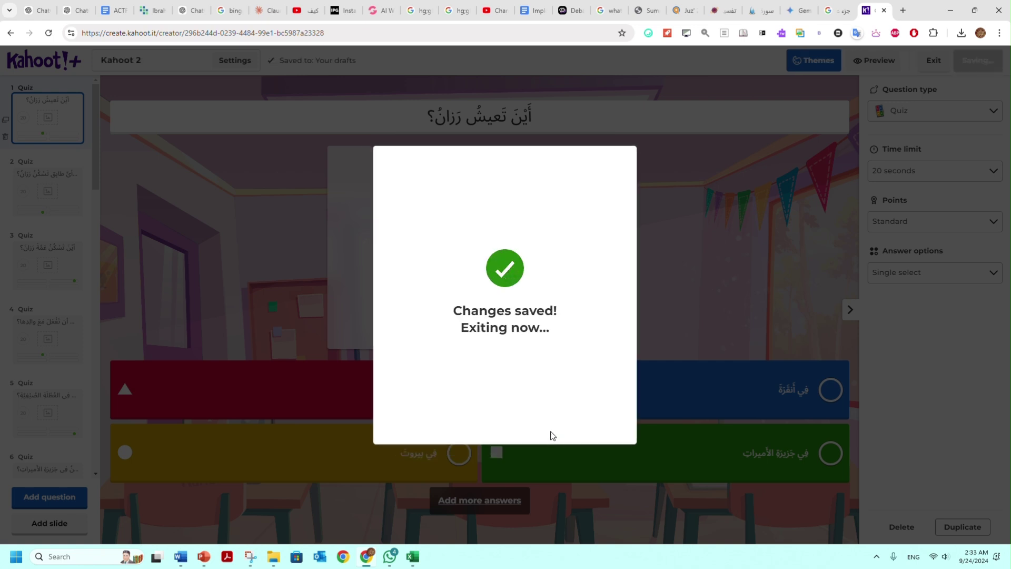
click(543, 390)
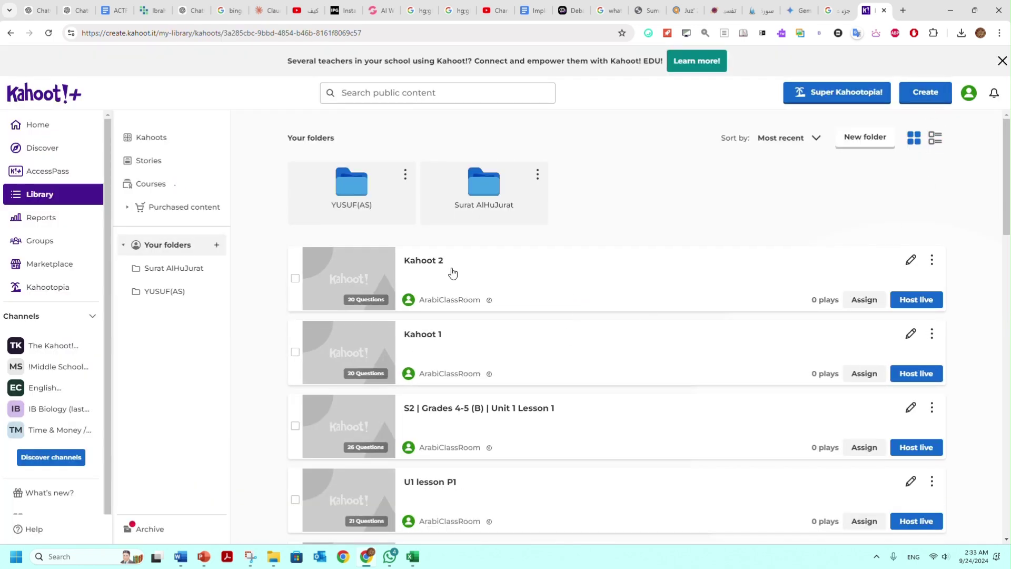
Open Kahoot 2 from the library and view its question list and assignment options without creating an assignment.
click(434, 260)
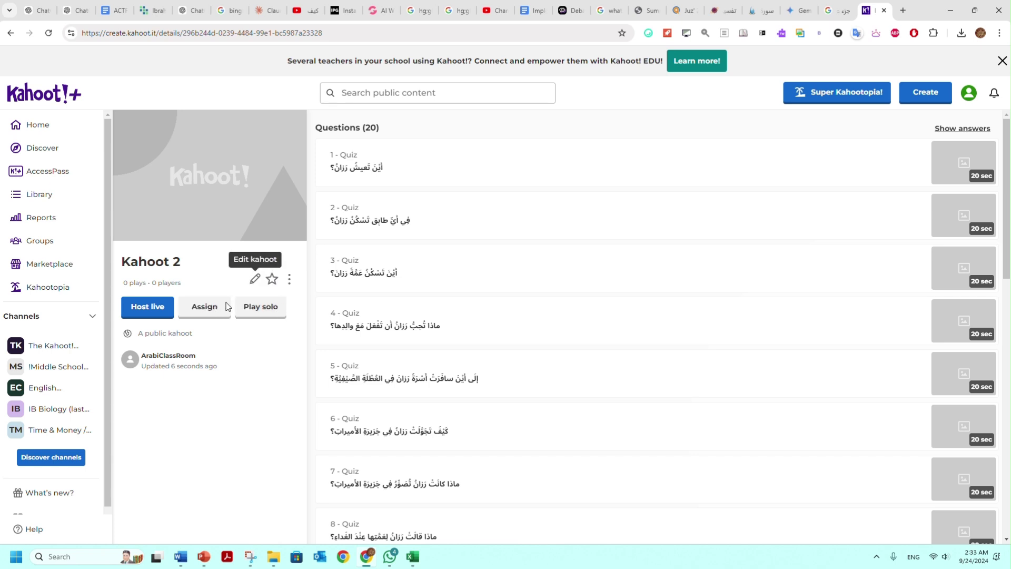
click(210, 309)
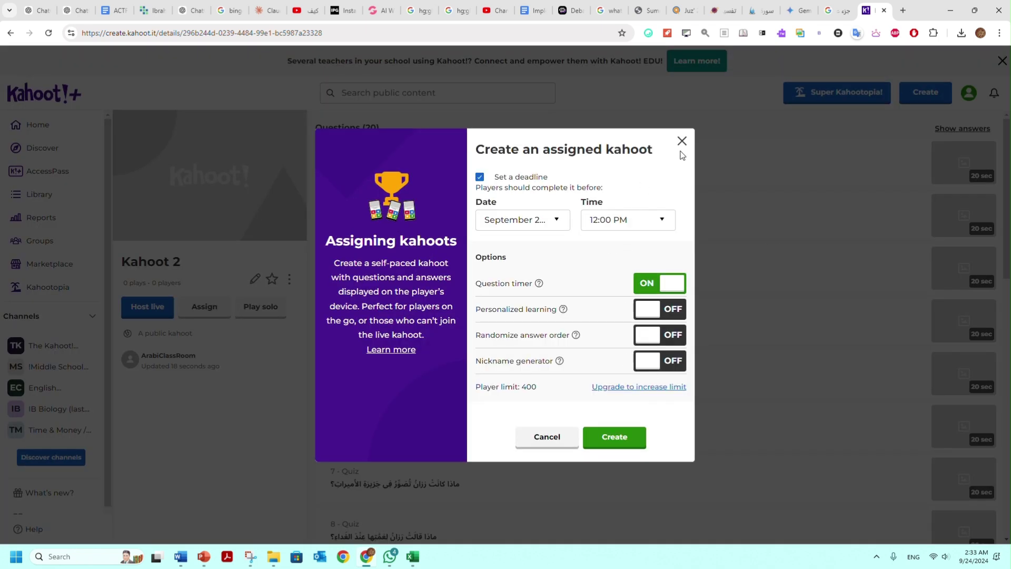
click(683, 142)
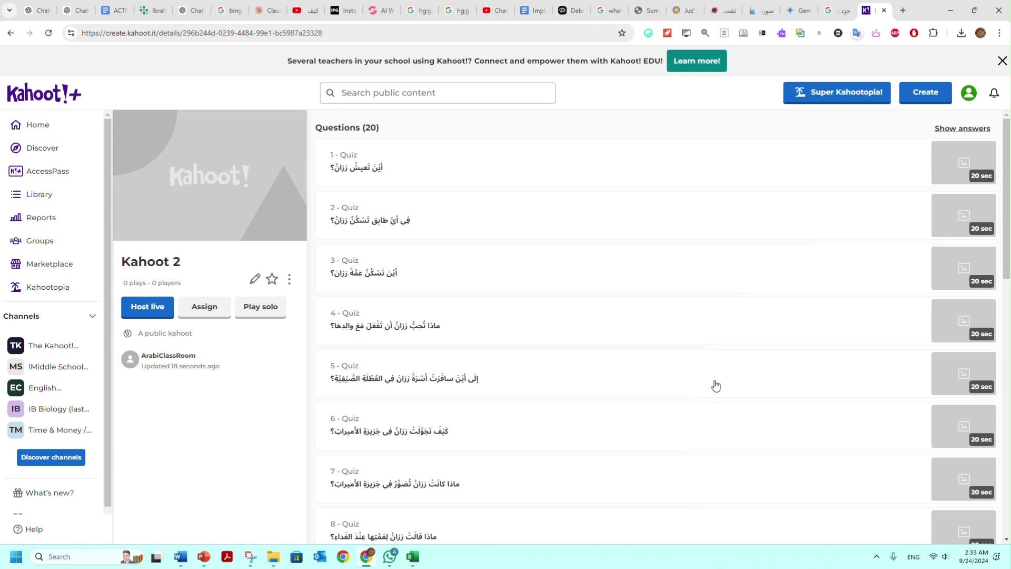